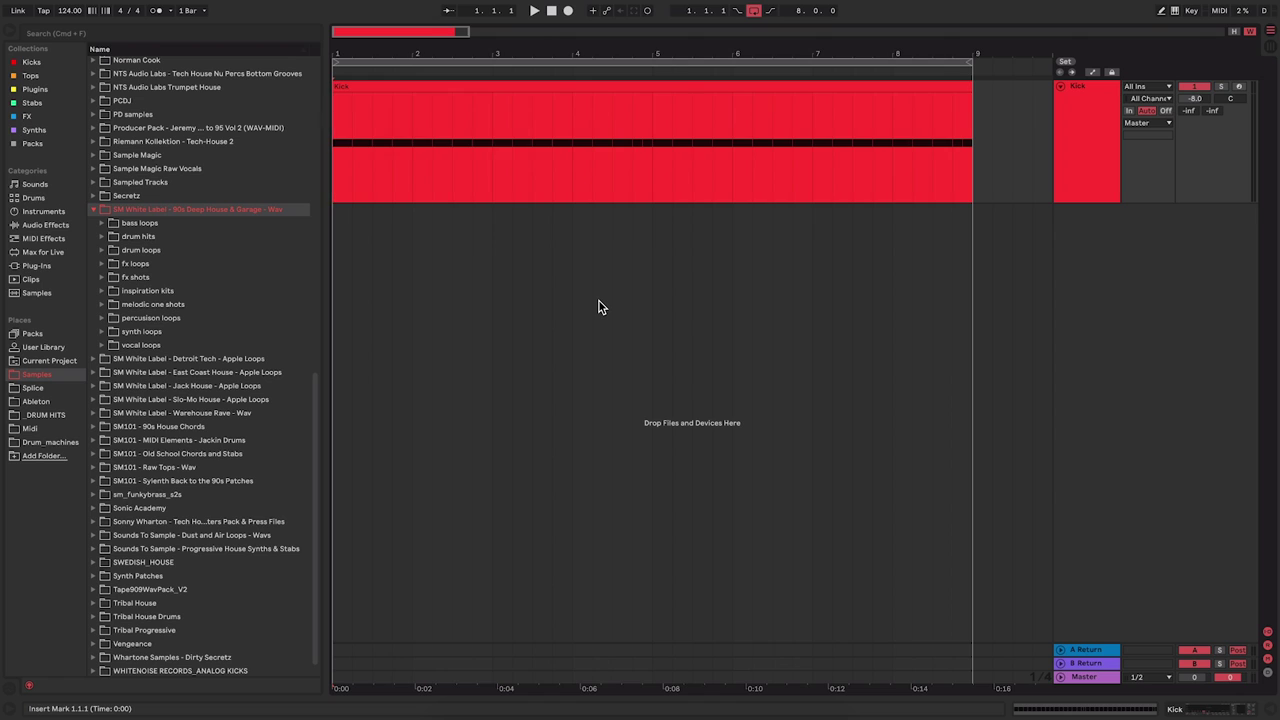
Step: Show the Kick track's device chain and play back the kick pattern from the start of the arrangement
{"action": "left_click", "coordinate": [1096, 148]}
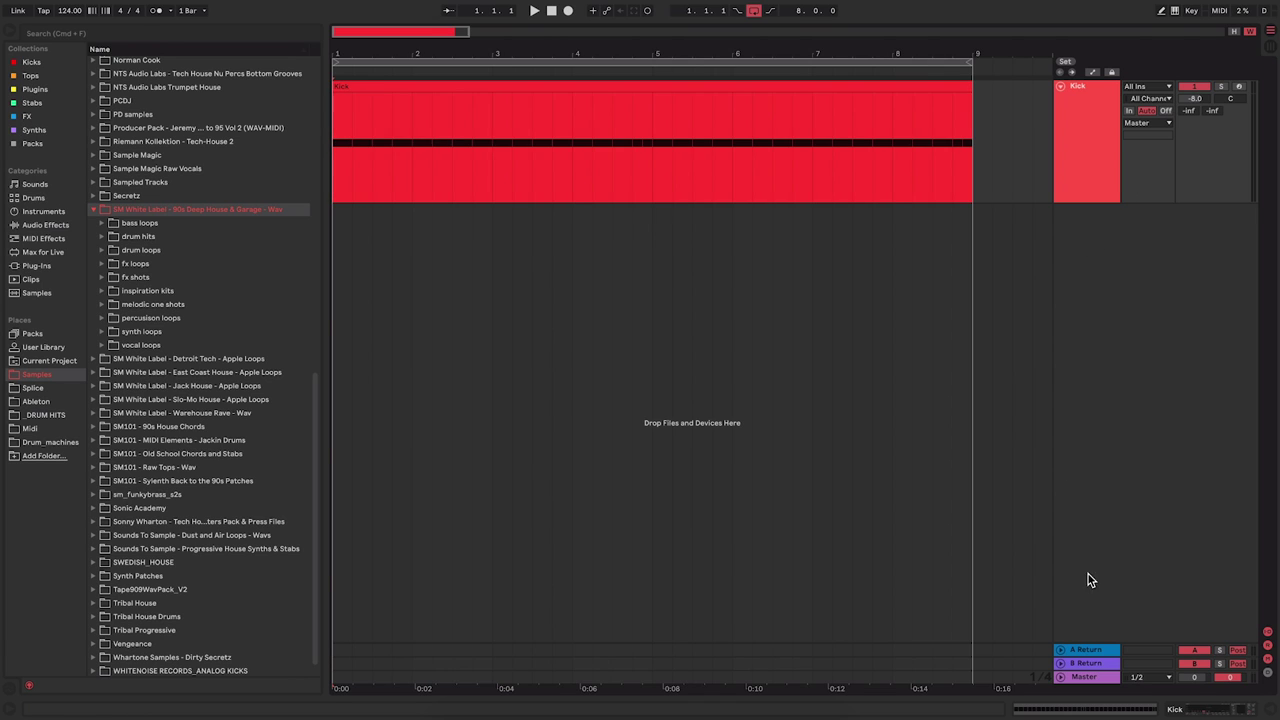
{"action": "left_click", "coordinate": [1175, 709]}
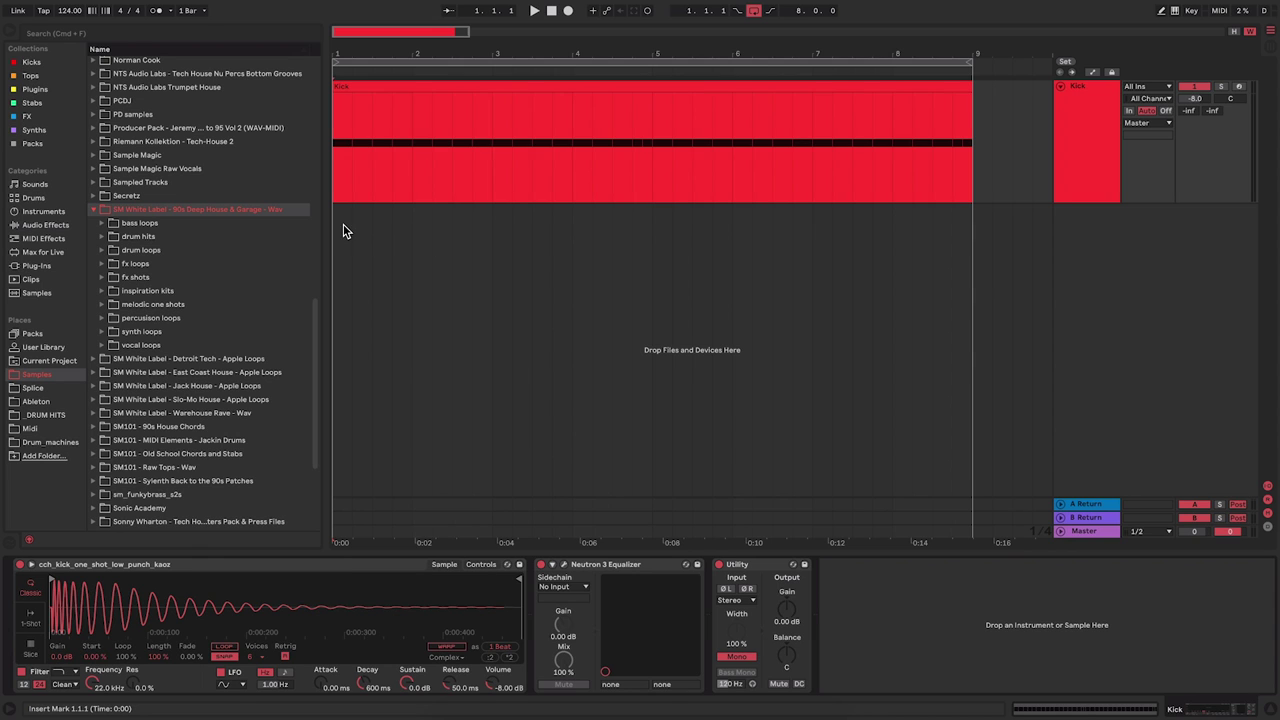
{"action": "key", "text": "space"}
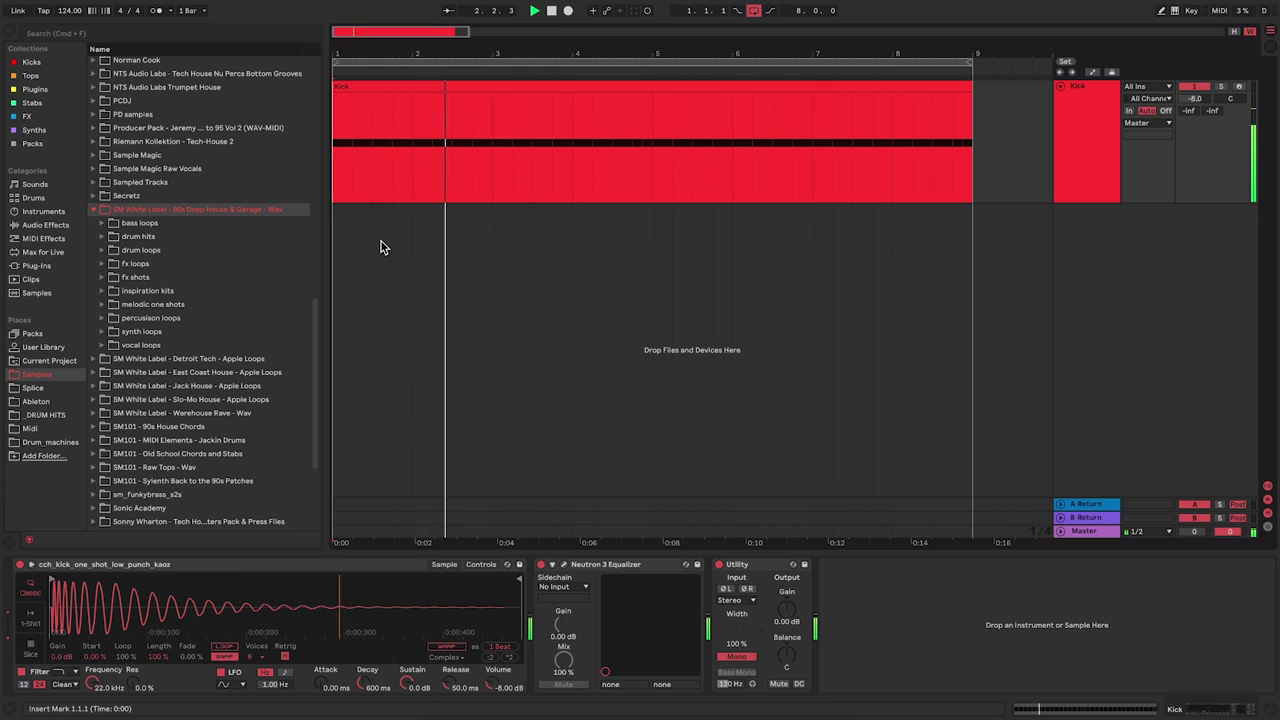
{"action": "key", "text": "space"}
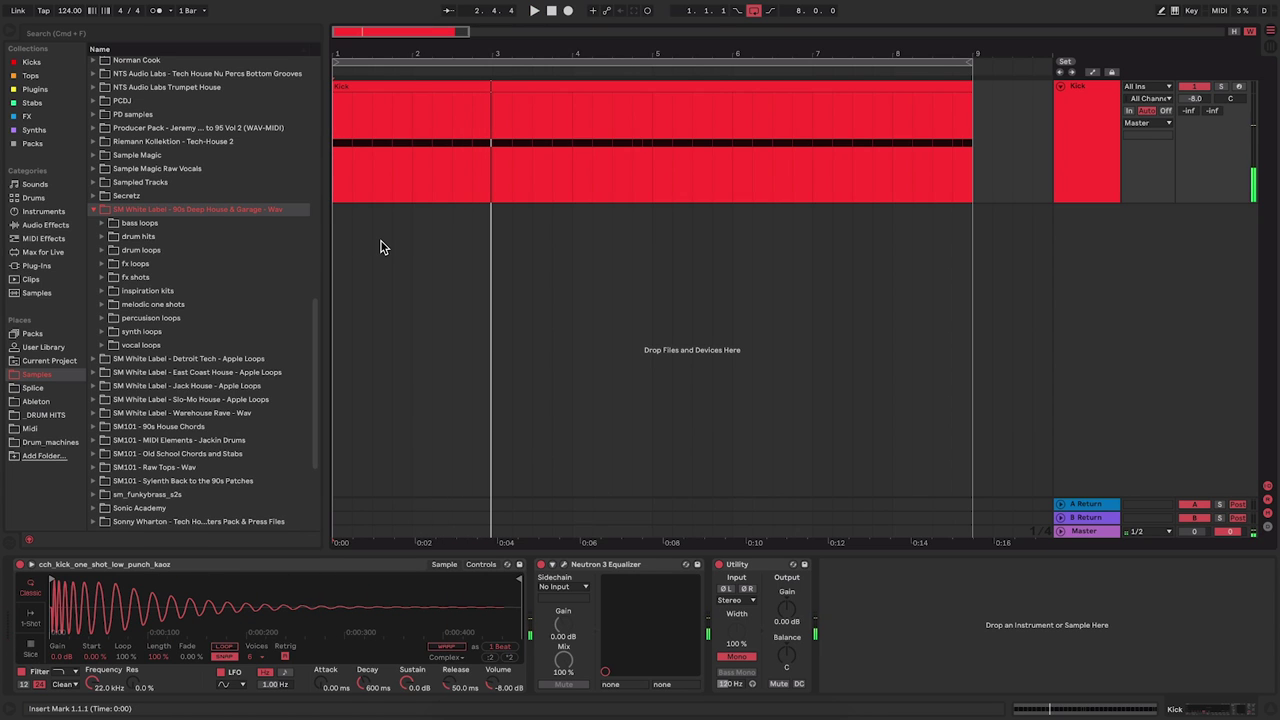
{"action": "left_click", "coordinate": [847, 254]}
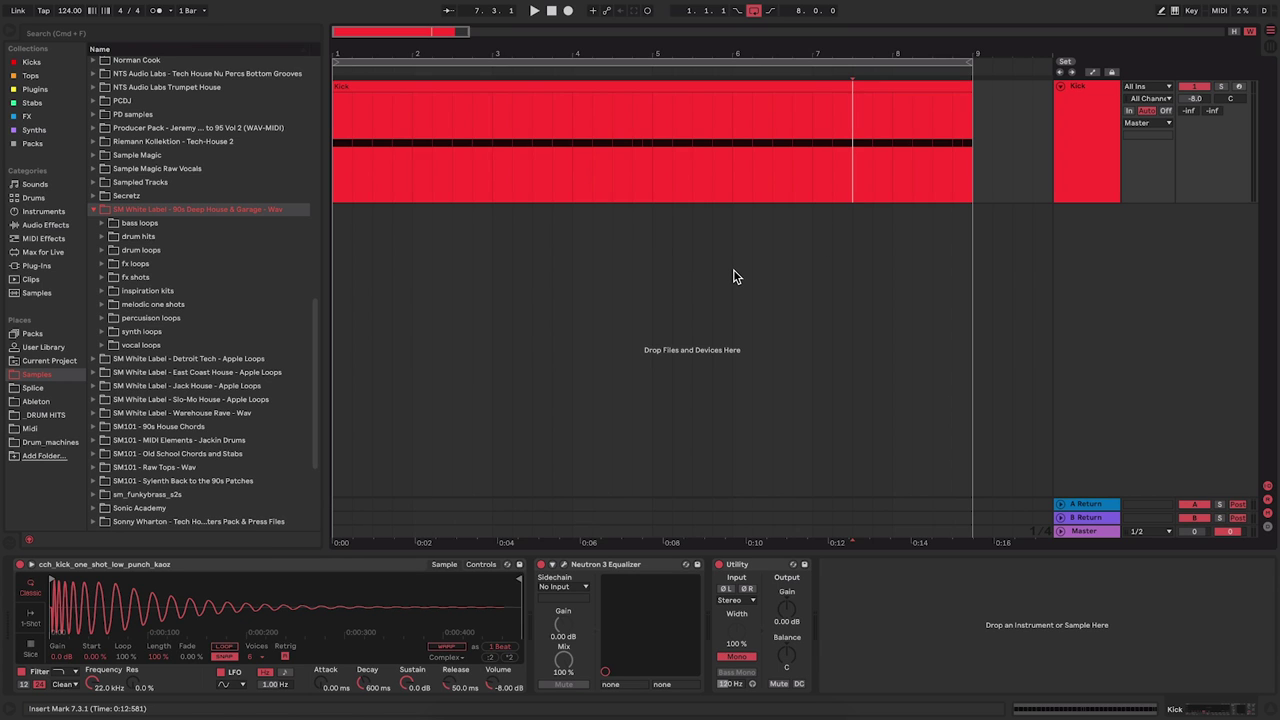
{"action": "left_click", "coordinate": [1268, 708]}
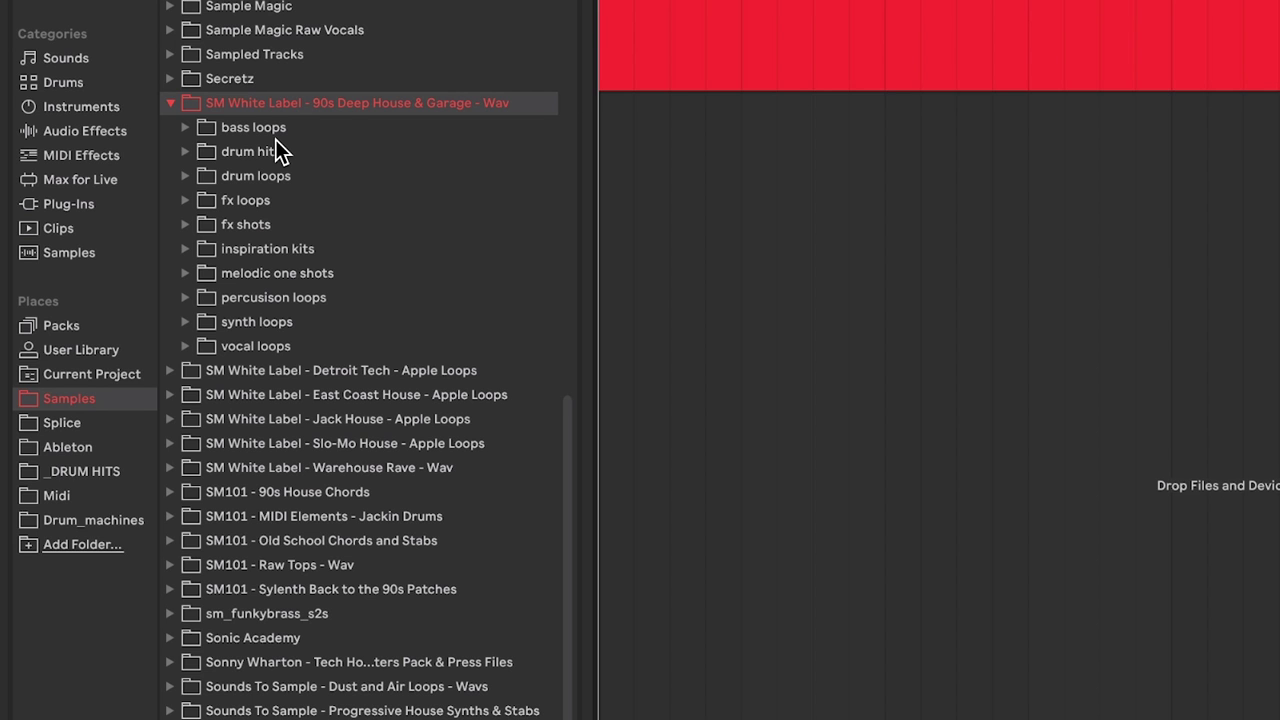
Step: Expand the 128 subfolder of drum loops in the SM White Label - 90s Deep House & Garage sample pack
{"action": "left_click", "coordinate": [185, 177]}
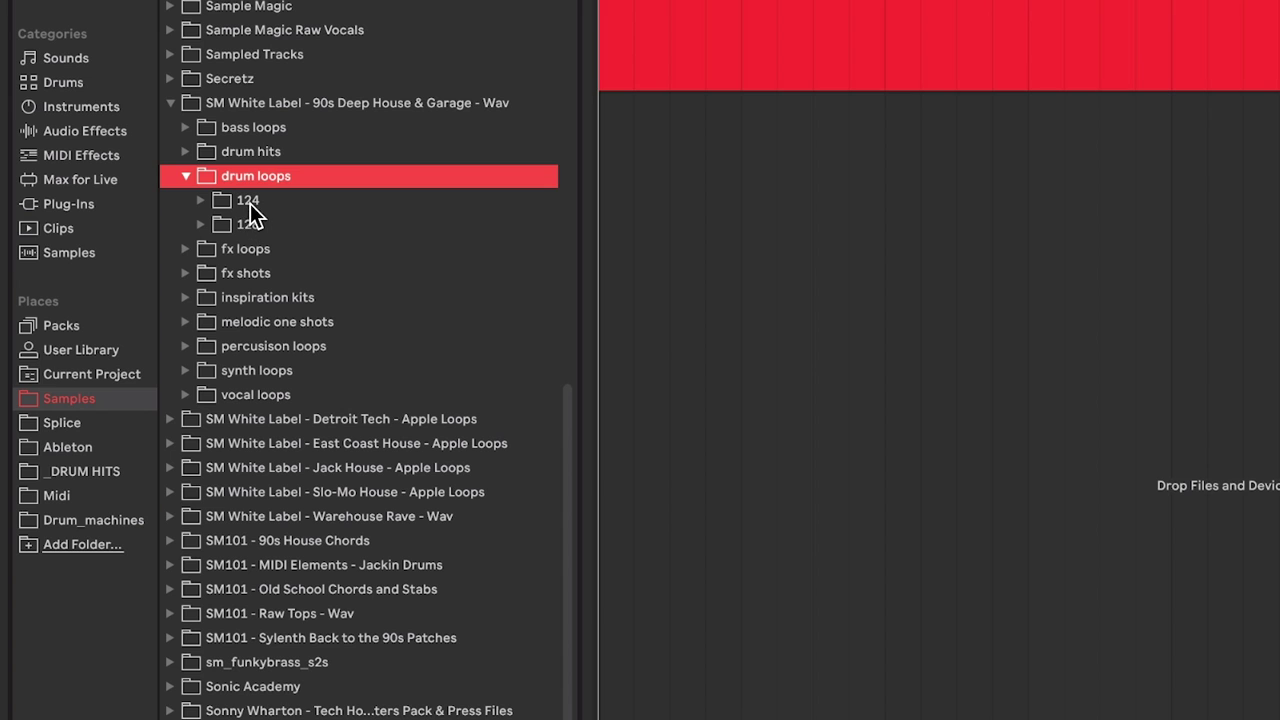
{"action": "left_click", "coordinate": [197, 224]}
{"action": "scroll", "coordinate": [456, 224], "scroll_direction": "down", "scroll_amount": 4}
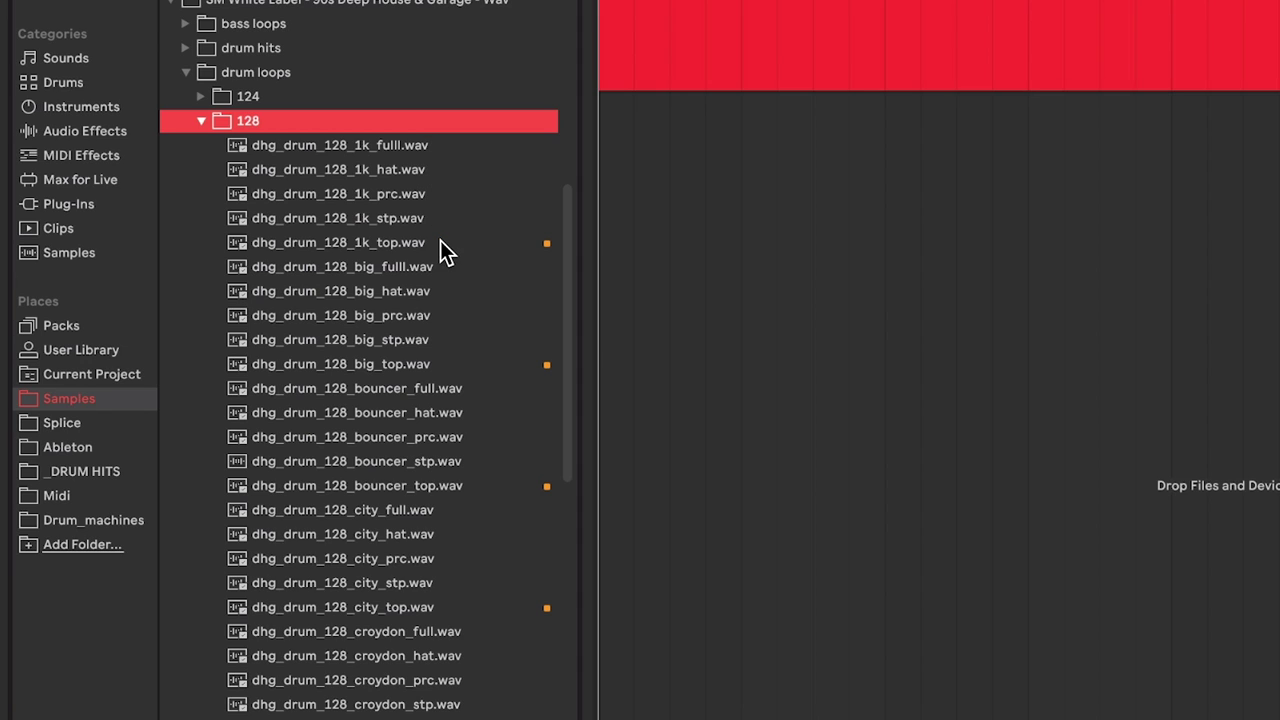
Step: Audition the dhg_drum_128_1k full, hat, prc, stp and top loops in turn
{"action": "left_click", "coordinate": [416, 145]}
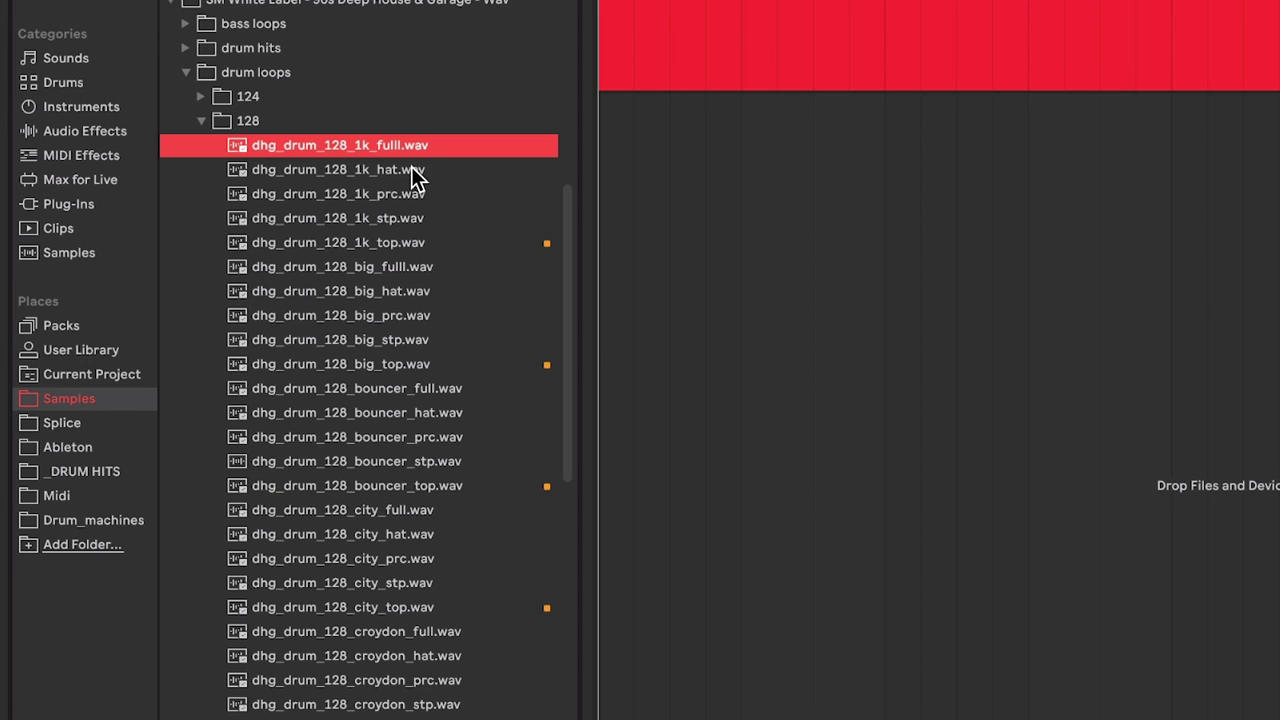
{"action": "left_click", "coordinate": [411, 169]}
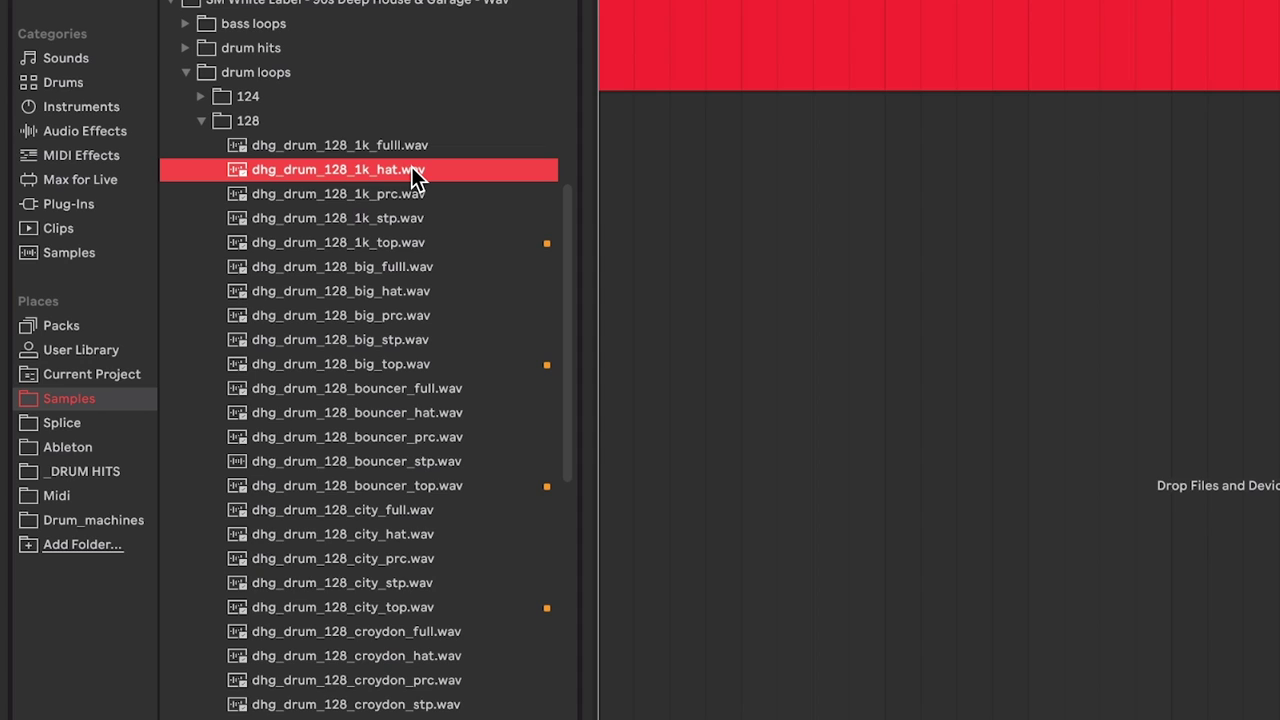
{"action": "left_click", "coordinate": [411, 200]}
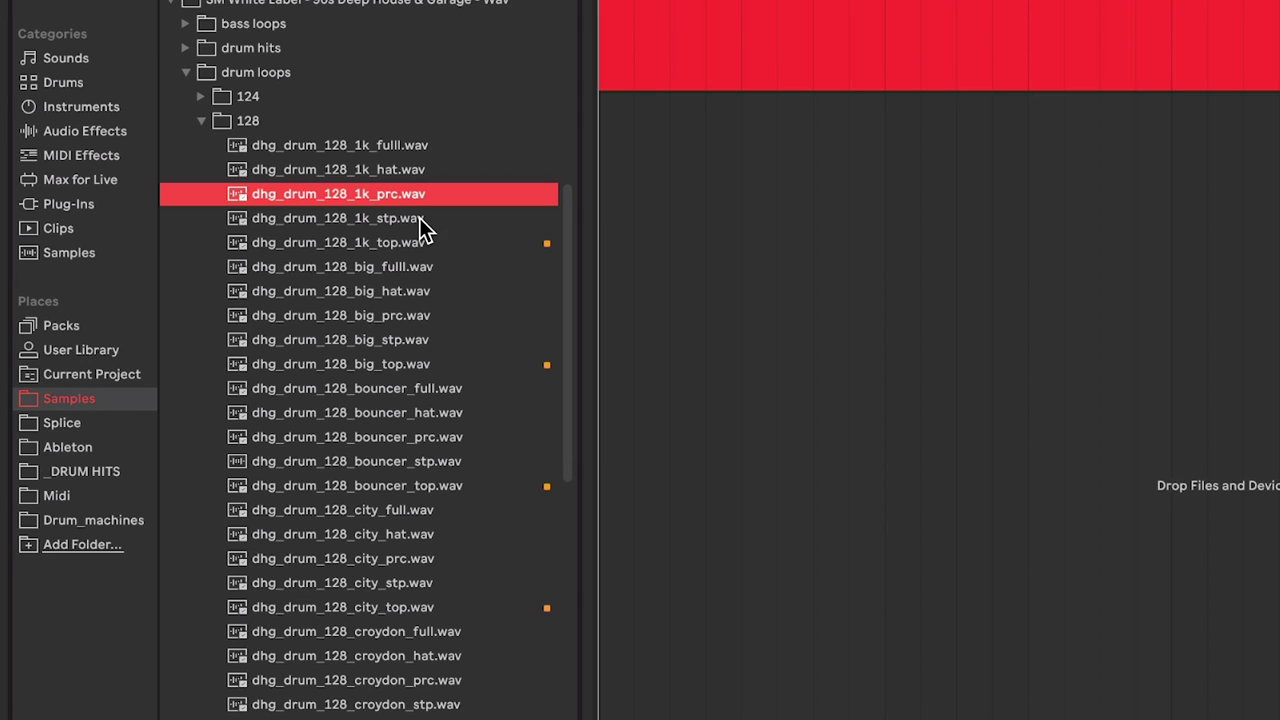
{"action": "left_click", "coordinate": [402, 217]}
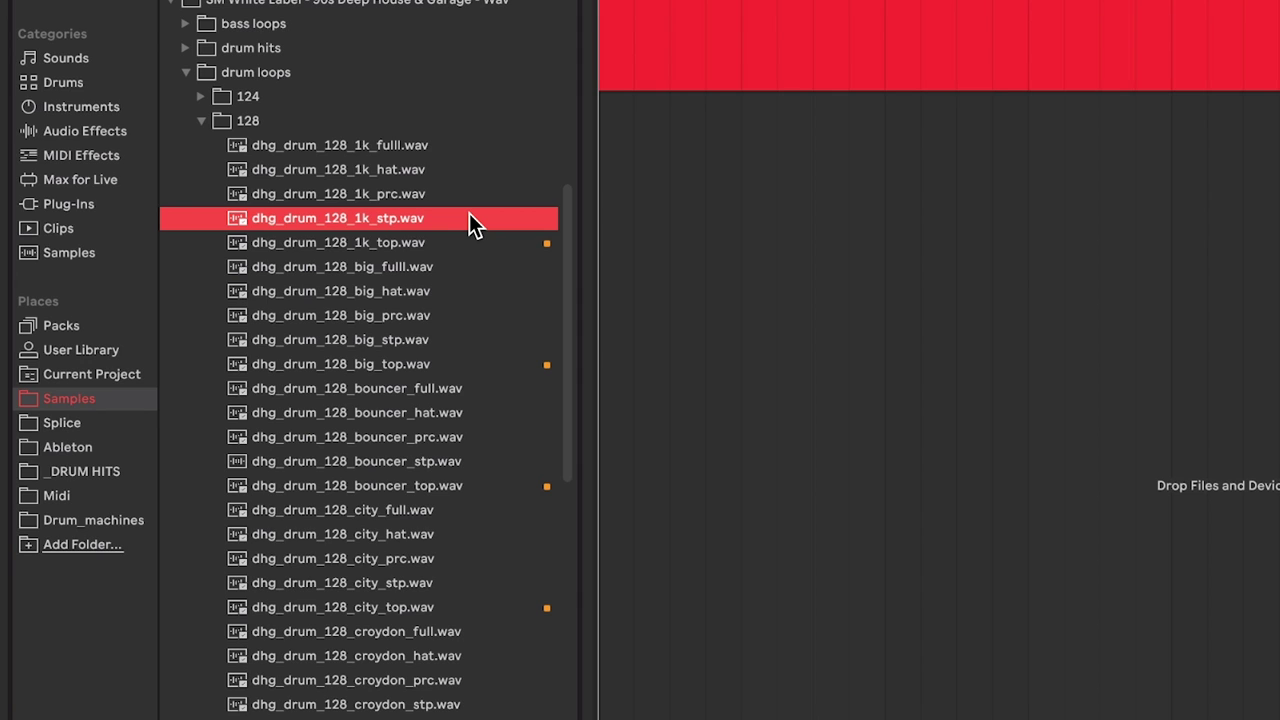
{"action": "left_click", "coordinate": [397, 243]}
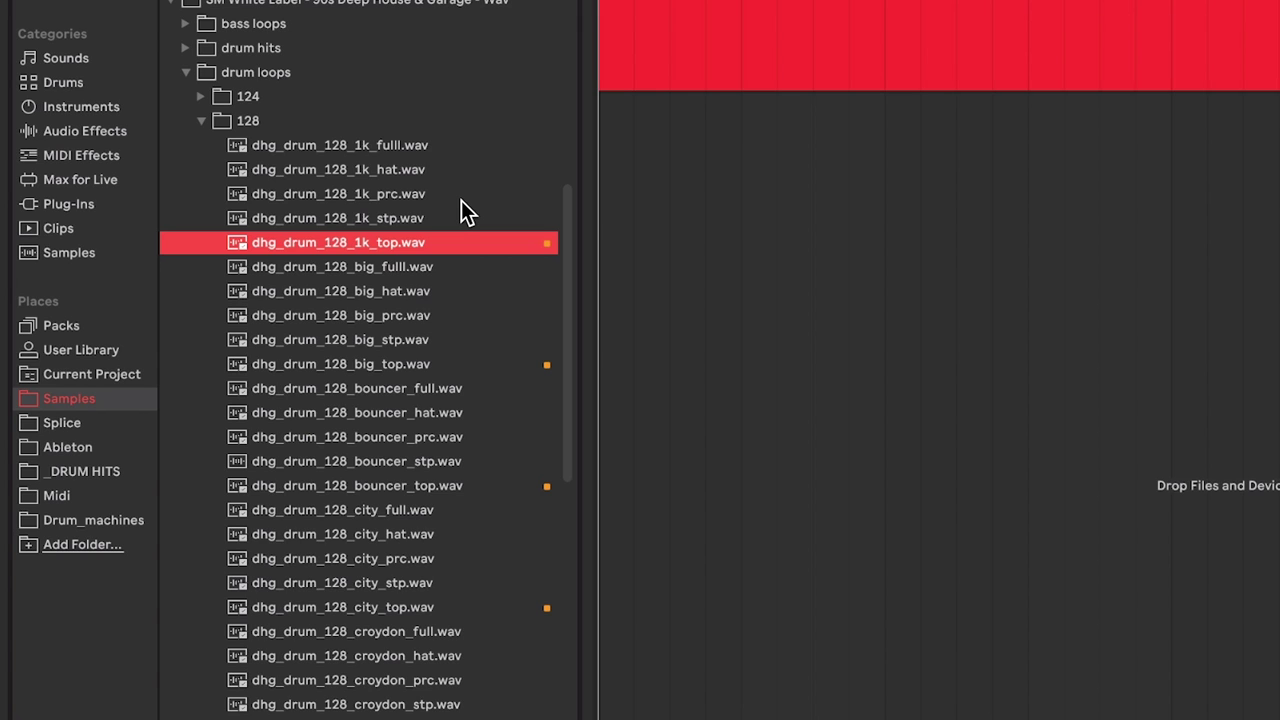
{"action": "scroll", "coordinate": [420, 190], "scroll_direction": "down", "scroll_amount": 2}
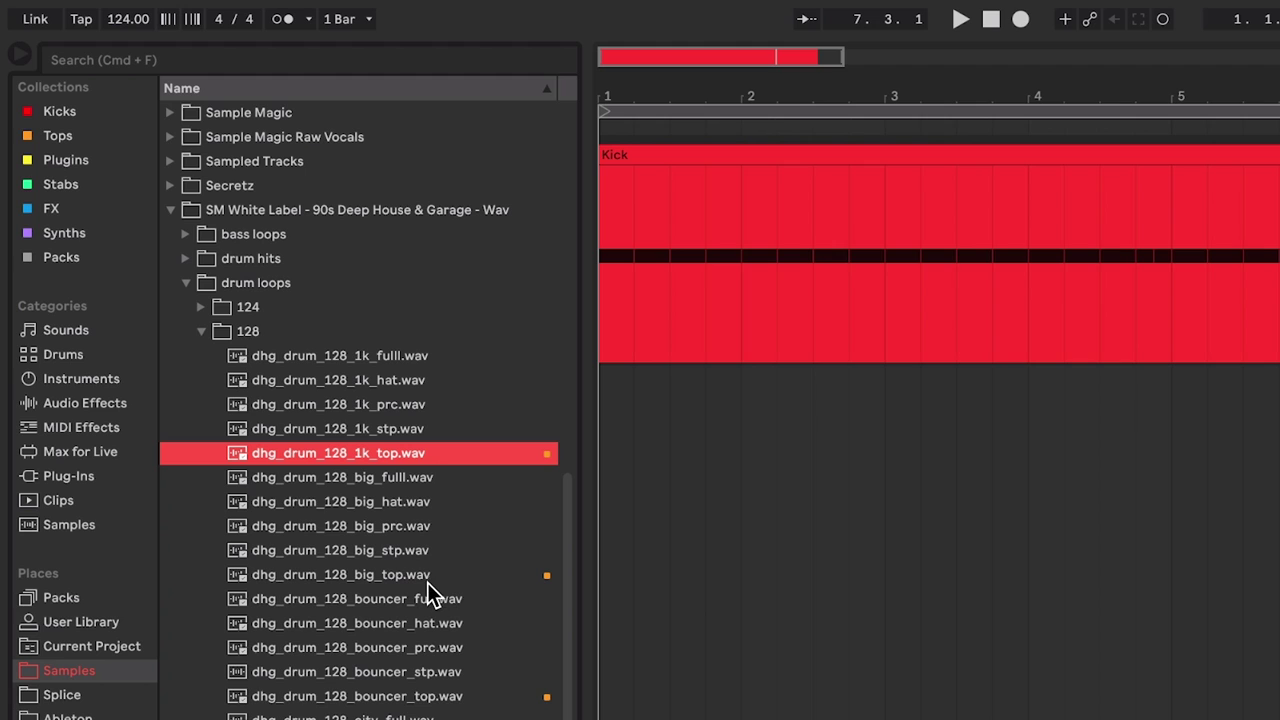
{"action": "scroll", "coordinate": [440, 600], "scroll_direction": "down", "scroll_amount": 2}
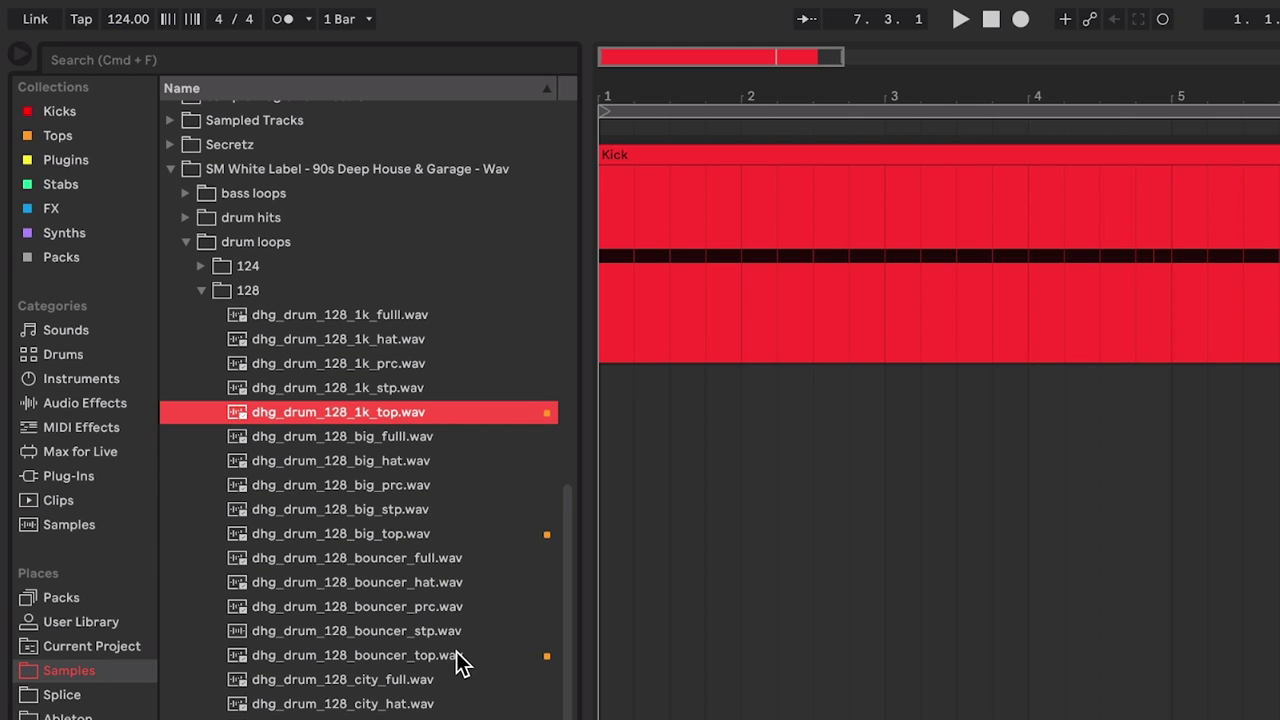
Step: Audition the dhg_drum_128 1k, big, bouncer, city and croydon top loops from the Tops collection against the kick
{"action": "left_click", "coordinate": [68, 133]}
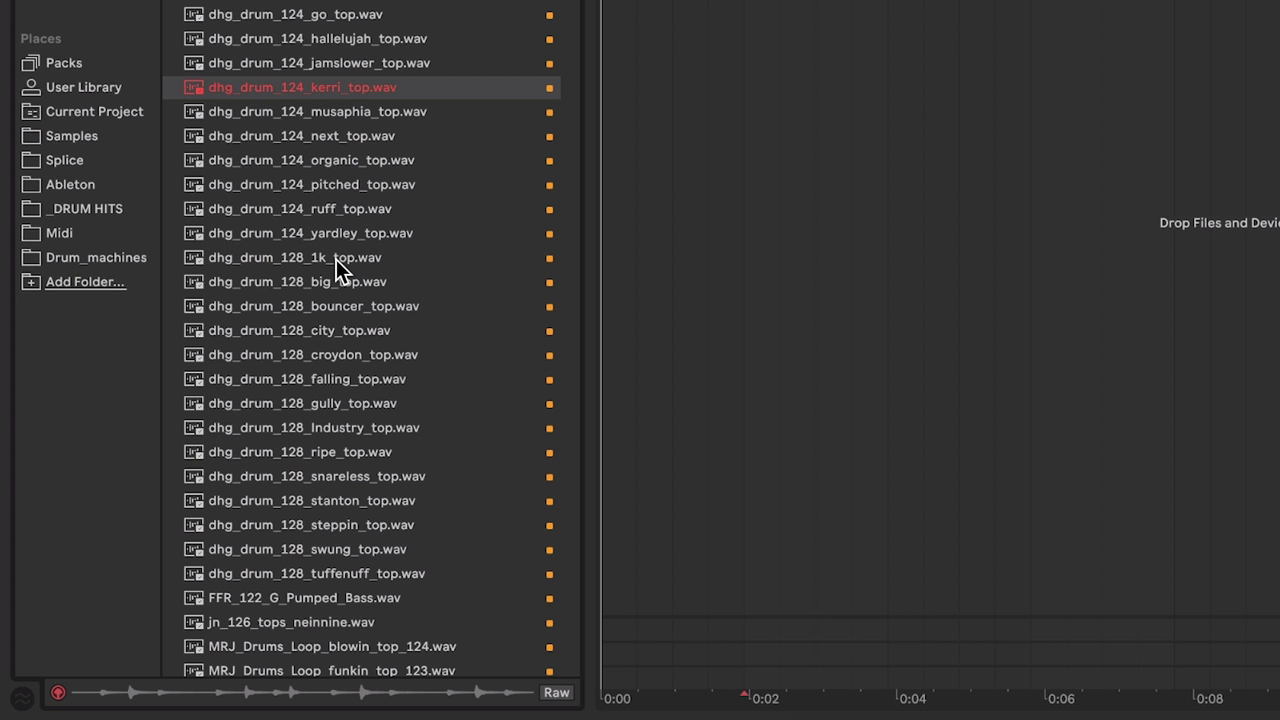
{"action": "left_click", "coordinate": [328, 259]}
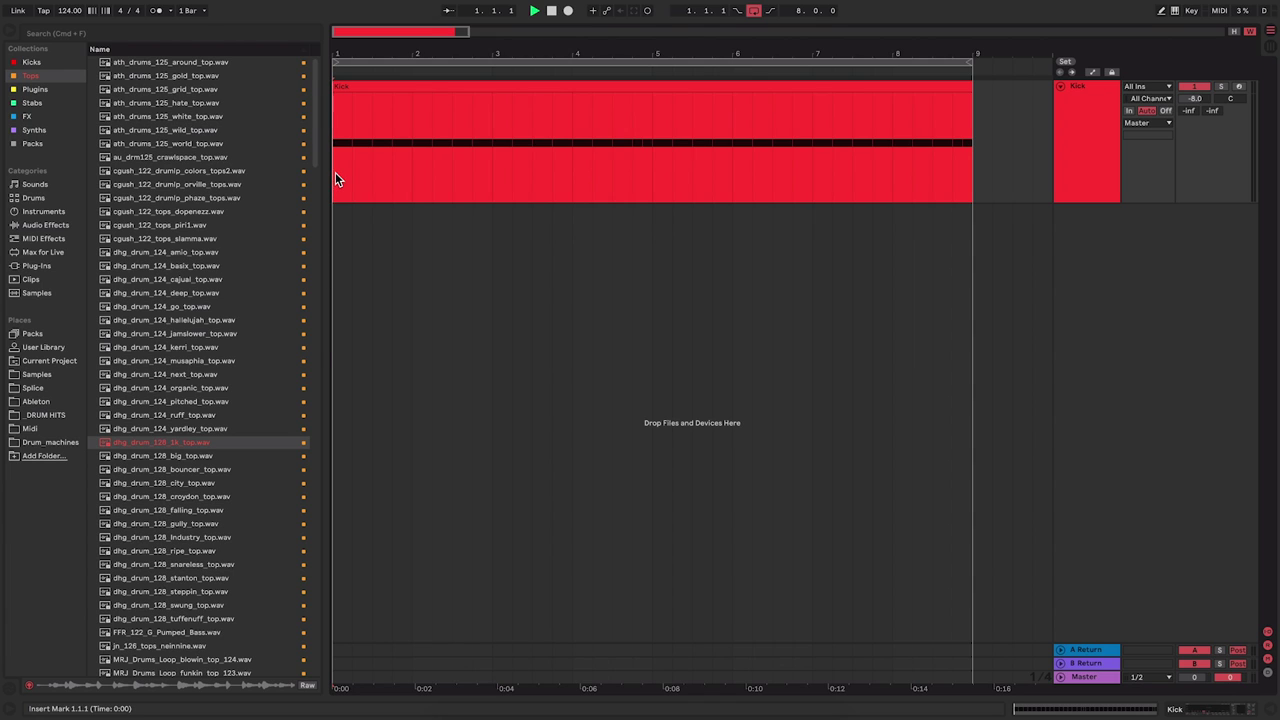
{"action": "key", "text": "space"}
{"action": "left_click", "coordinate": [206, 458]}
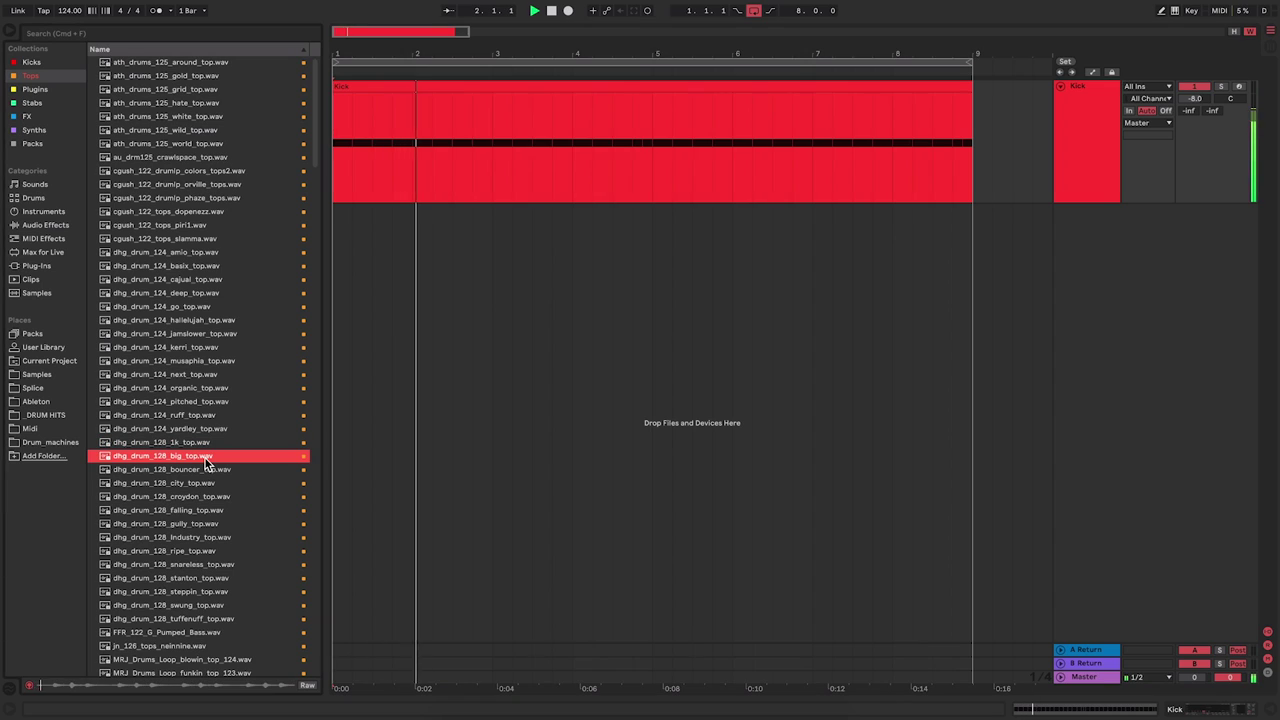
{"action": "left_click", "coordinate": [205, 470]}
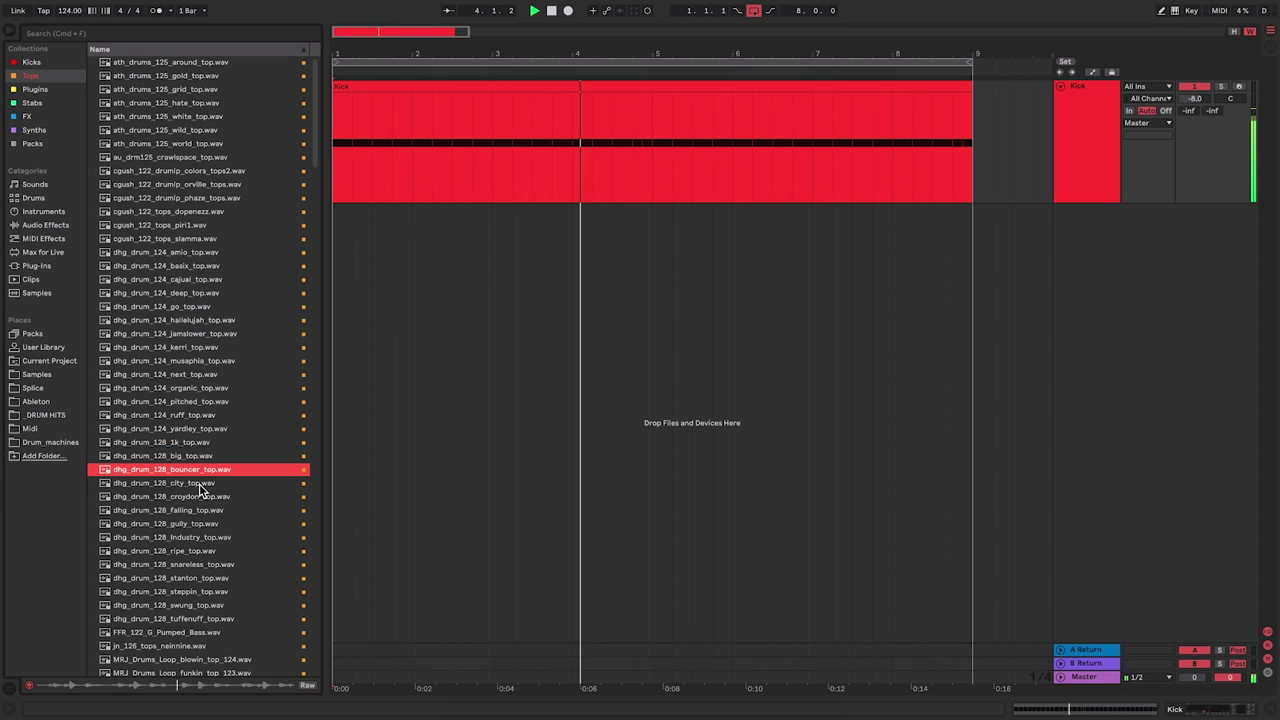
{"action": "left_click", "coordinate": [199, 483]}
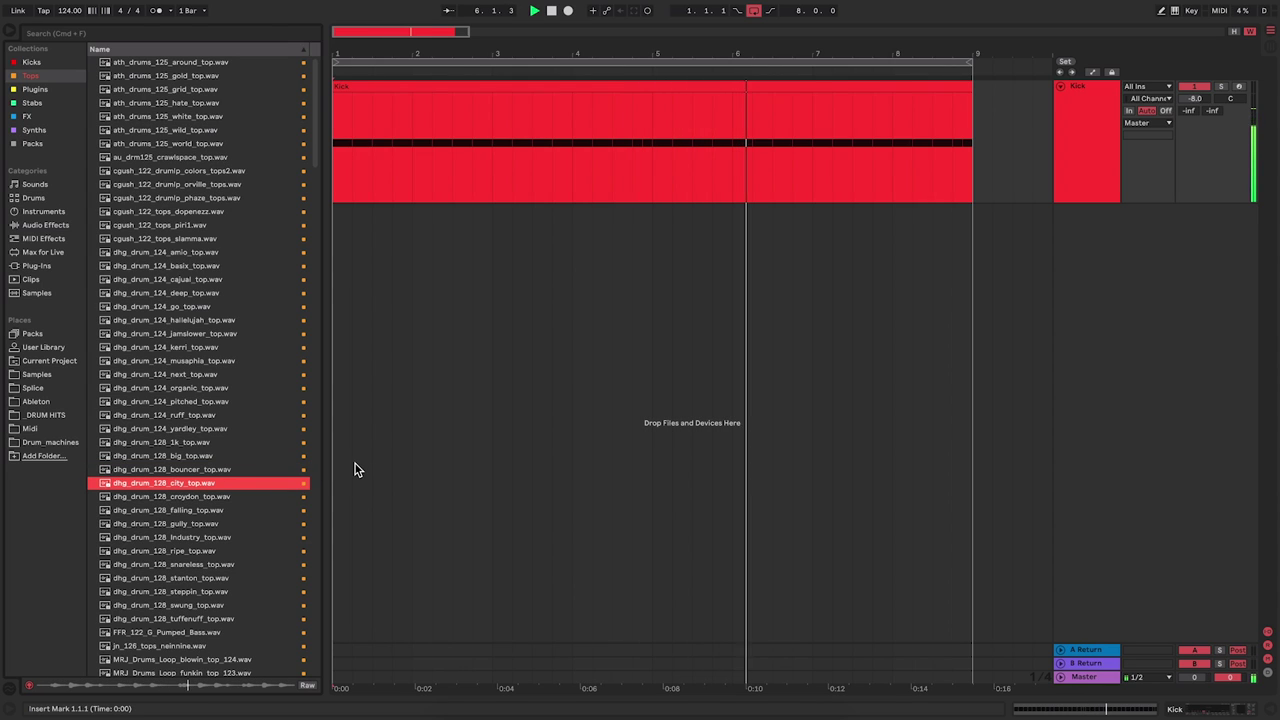
{"action": "key", "text": "Down"}
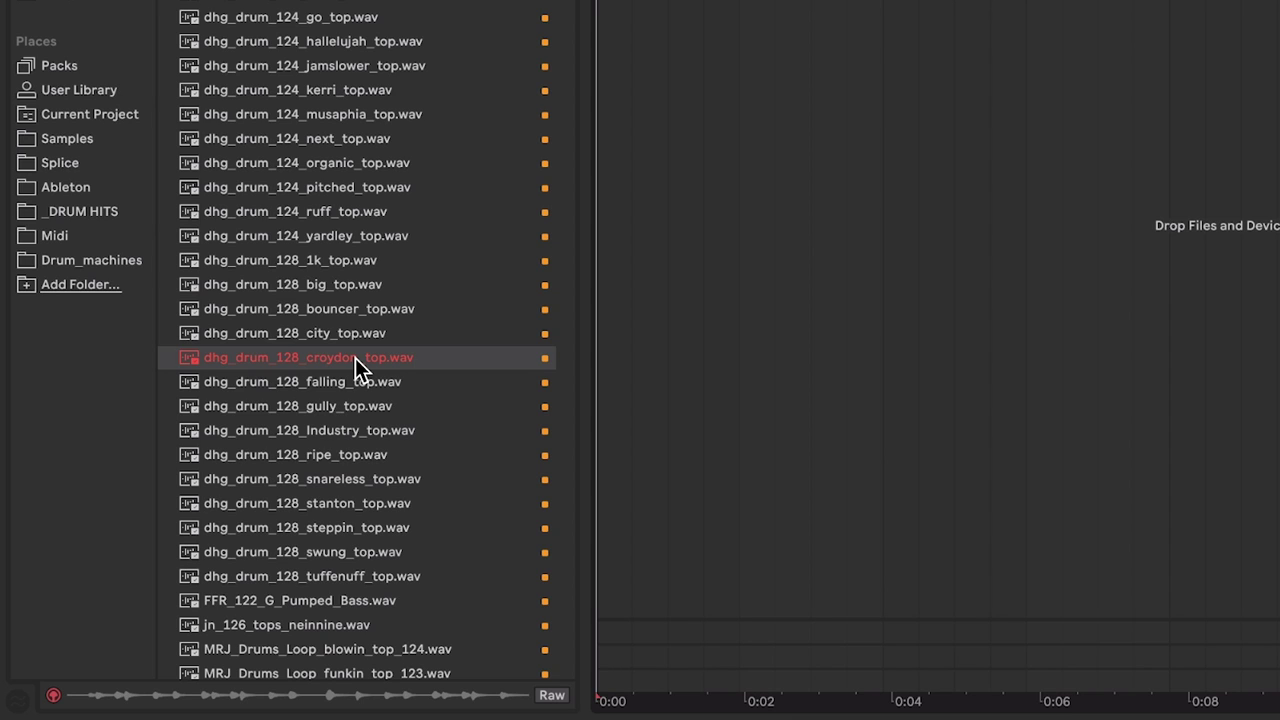
Step: Reveal dhg_drum_128_croydon_top.wav in its source folder and preview the related dhg_drum_128_croydon_hat.wav
{"action": "right_click", "coordinate": [365, 356]}
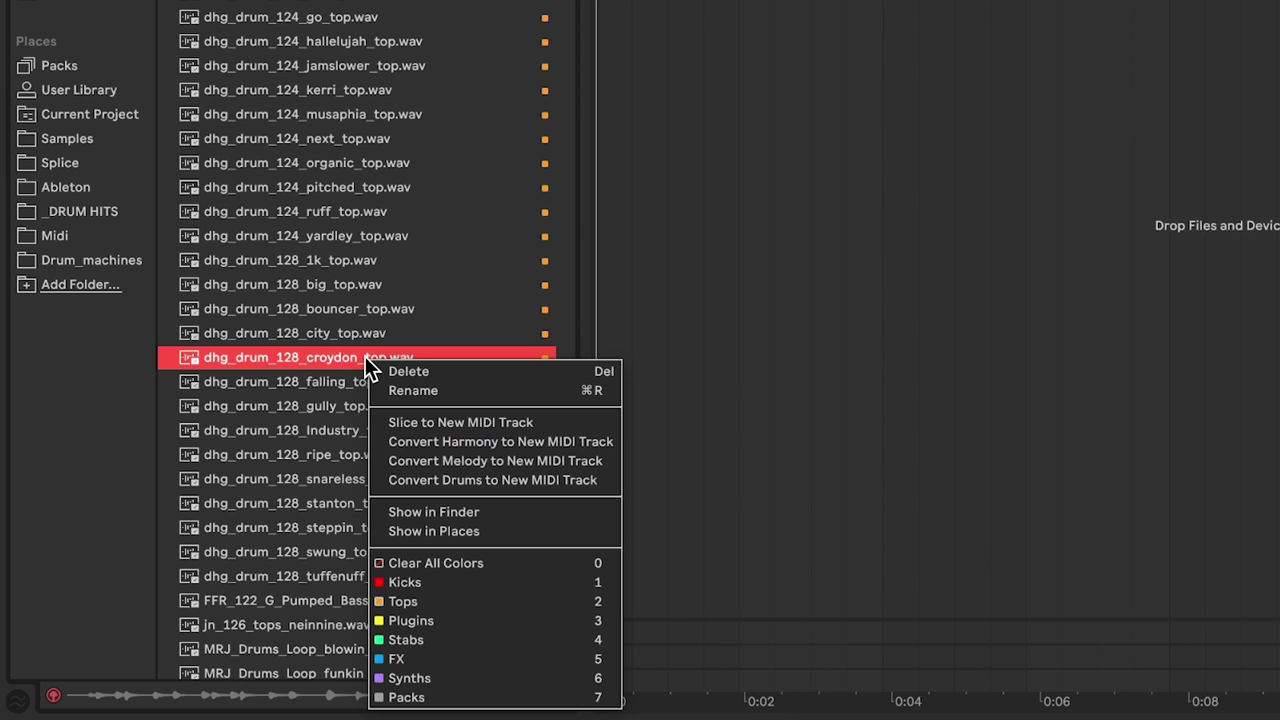
{"action": "left_click", "coordinate": [485, 531]}
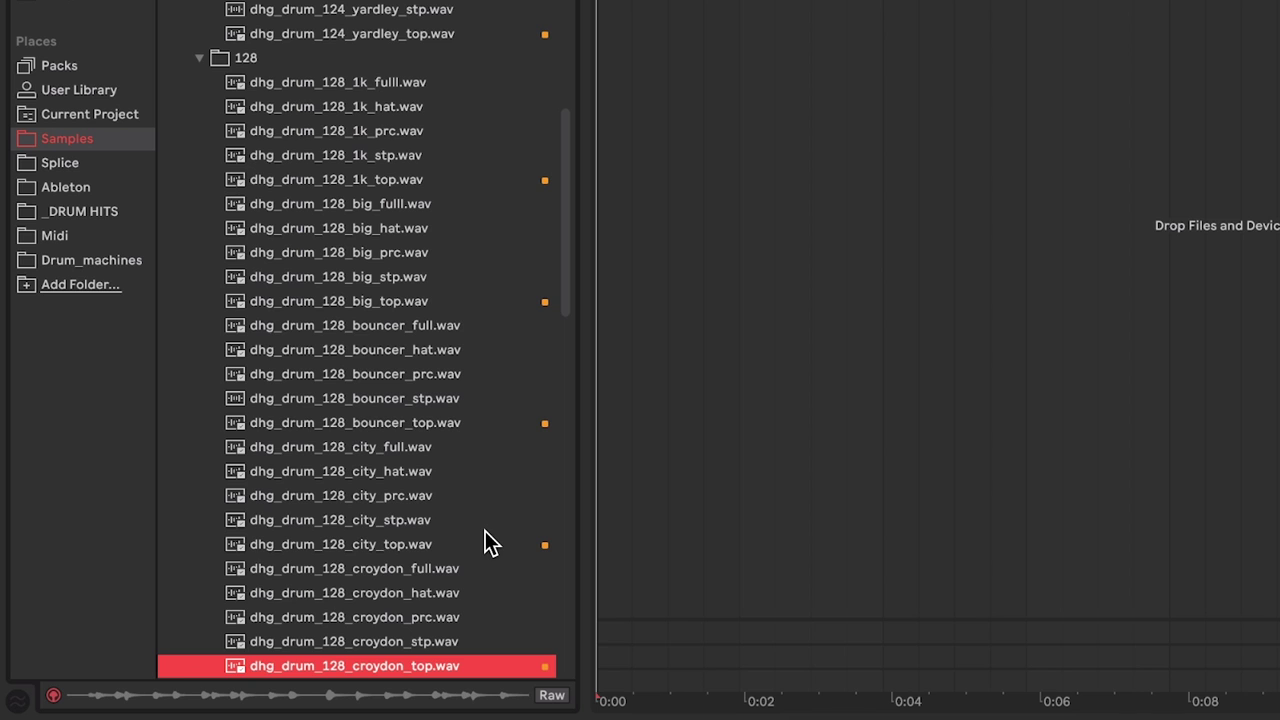
{"action": "scroll", "coordinate": [480, 530], "scroll_direction": "down", "scroll_amount": 3}
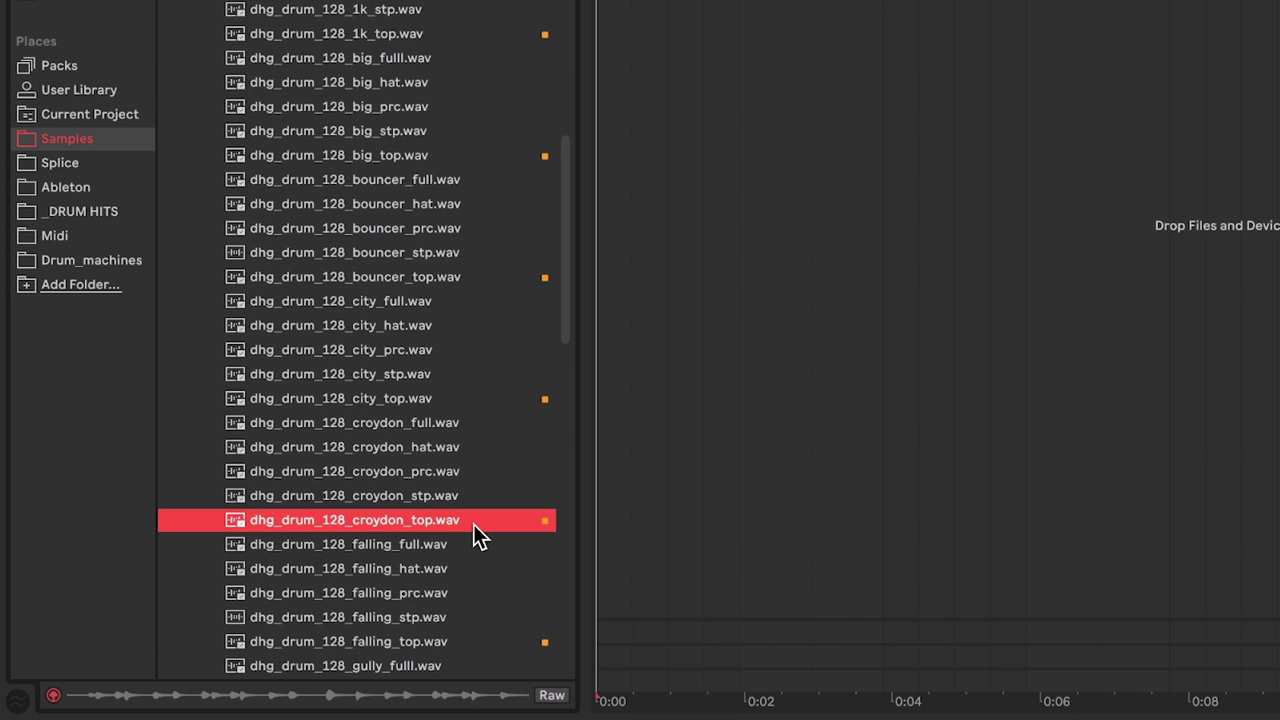
{"action": "scroll", "coordinate": [473, 530], "scroll_direction": "down", "scroll_amount": 2}
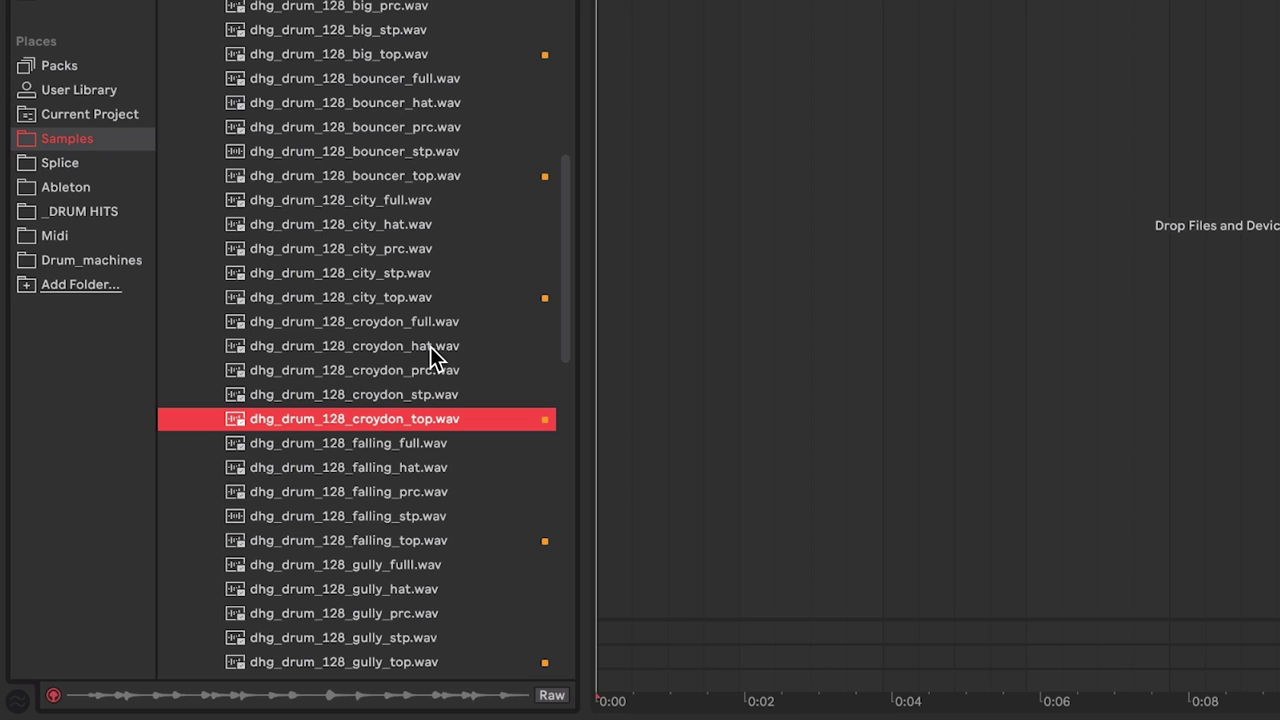
{"action": "left_click", "coordinate": [429, 347]}
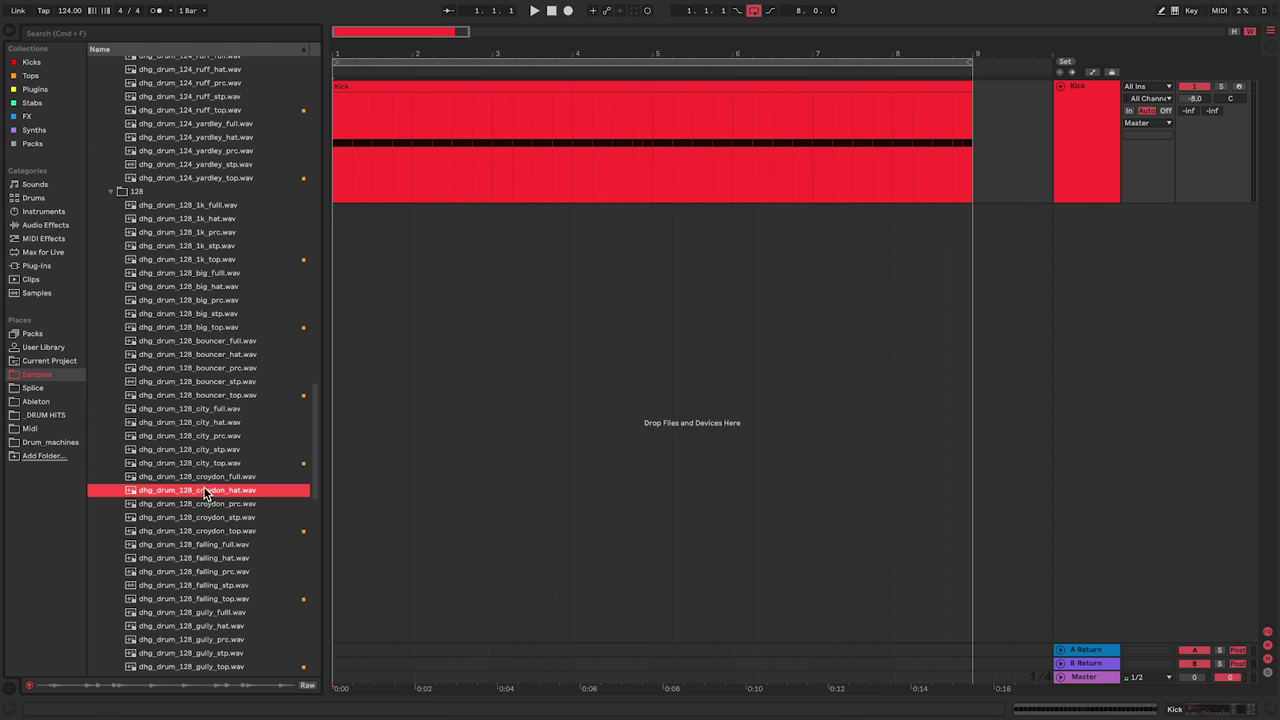
Step: Place dhg_drum_128_croydon_hat.wav on a new track below Kick, extend it to fill eight bars, and play both tracks
{"action": "left_click_drag", "start_coordinate": [205, 493], "coordinate": [342, 230]}
{"action": "left_click_drag", "start_coordinate": [494, 218], "coordinate": [951, 215]}
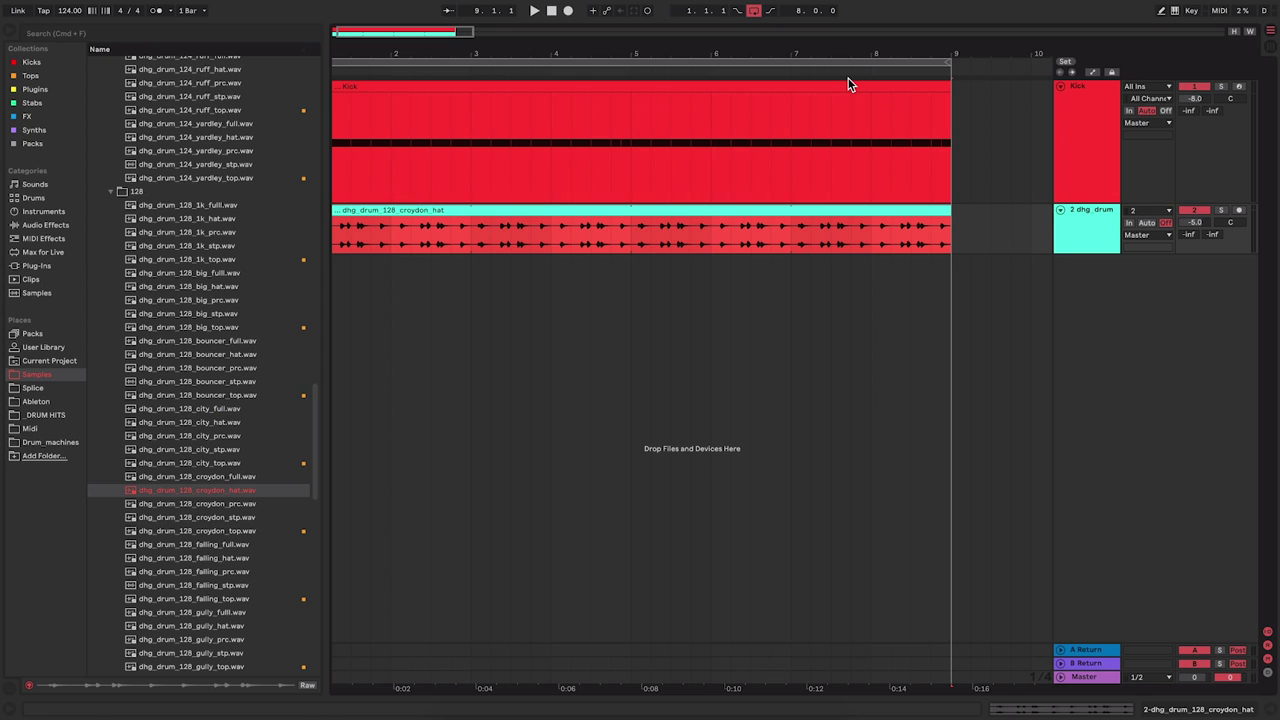
{"action": "key", "text": "space"}
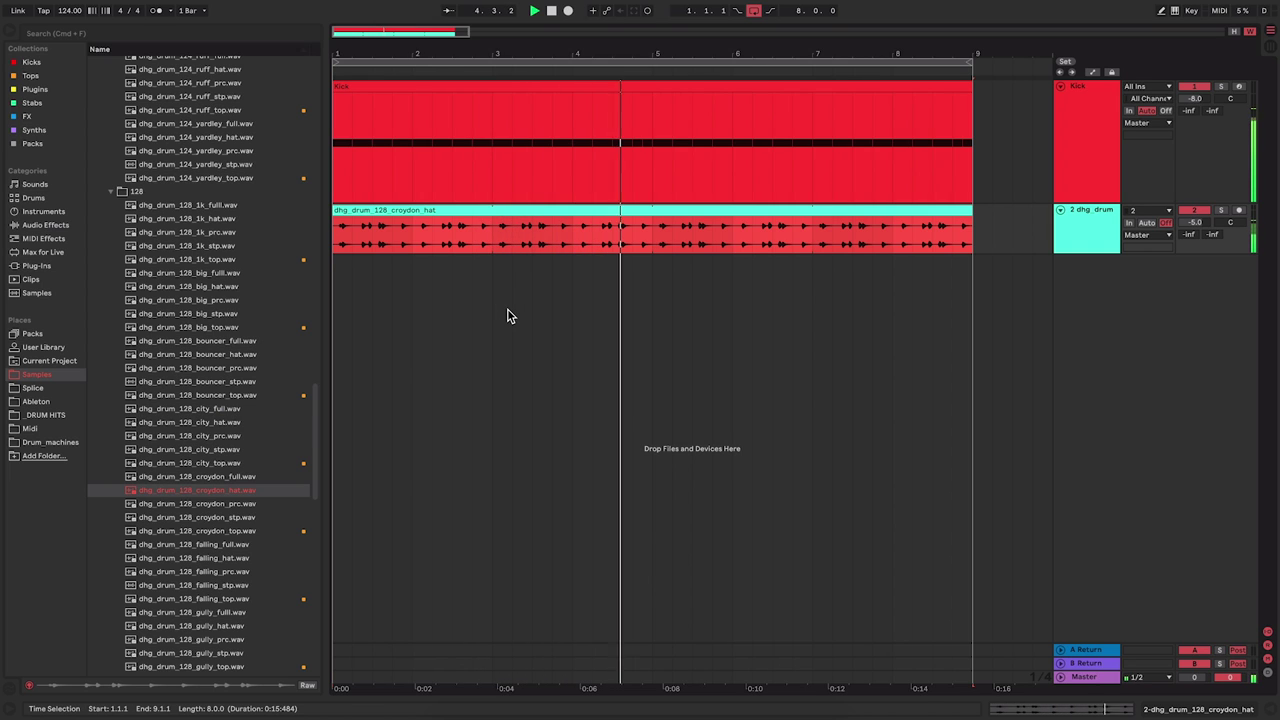
{"action": "key", "text": "space"}
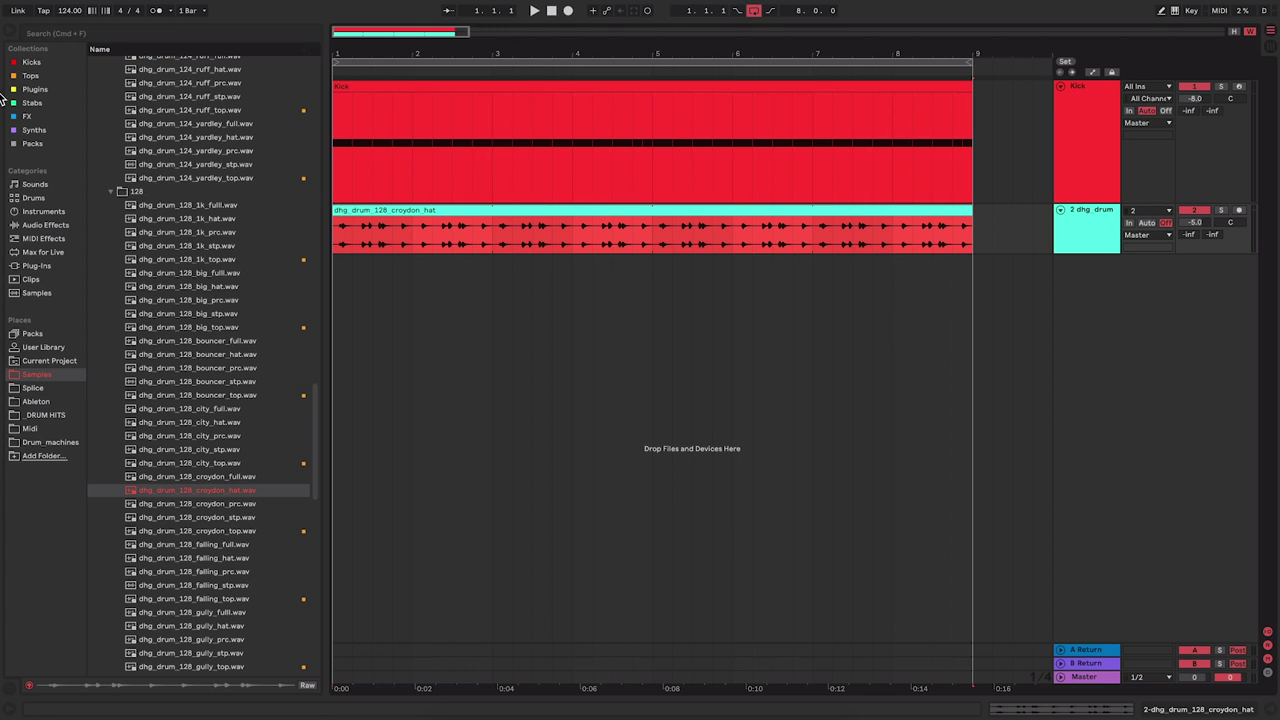
Step: Audition the dhg_drum_128 falling, gully, Industry and snareless top loops from the Tops collection against the kick and hat
{"action": "left_click", "coordinate": [30, 75]}
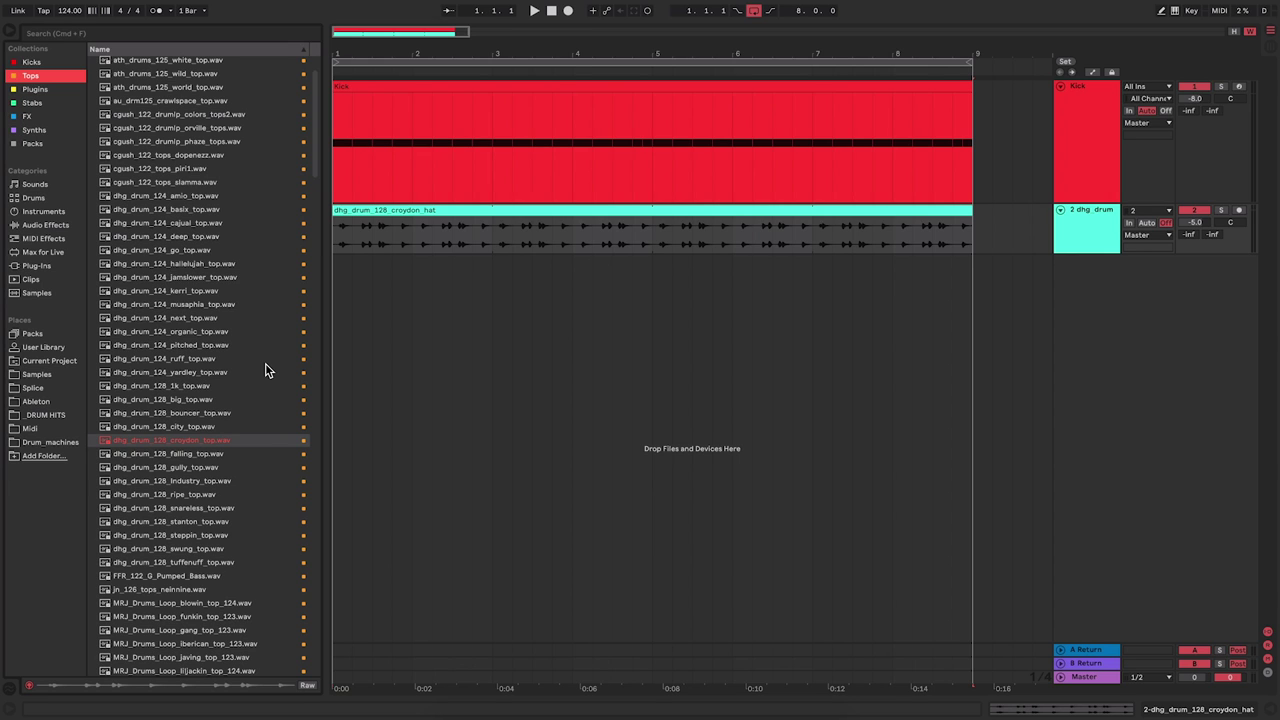
{"action": "scroll", "coordinate": [265, 368], "scroll_direction": "down", "scroll_amount": 2}
{"action": "left_click", "coordinate": [219, 409]}
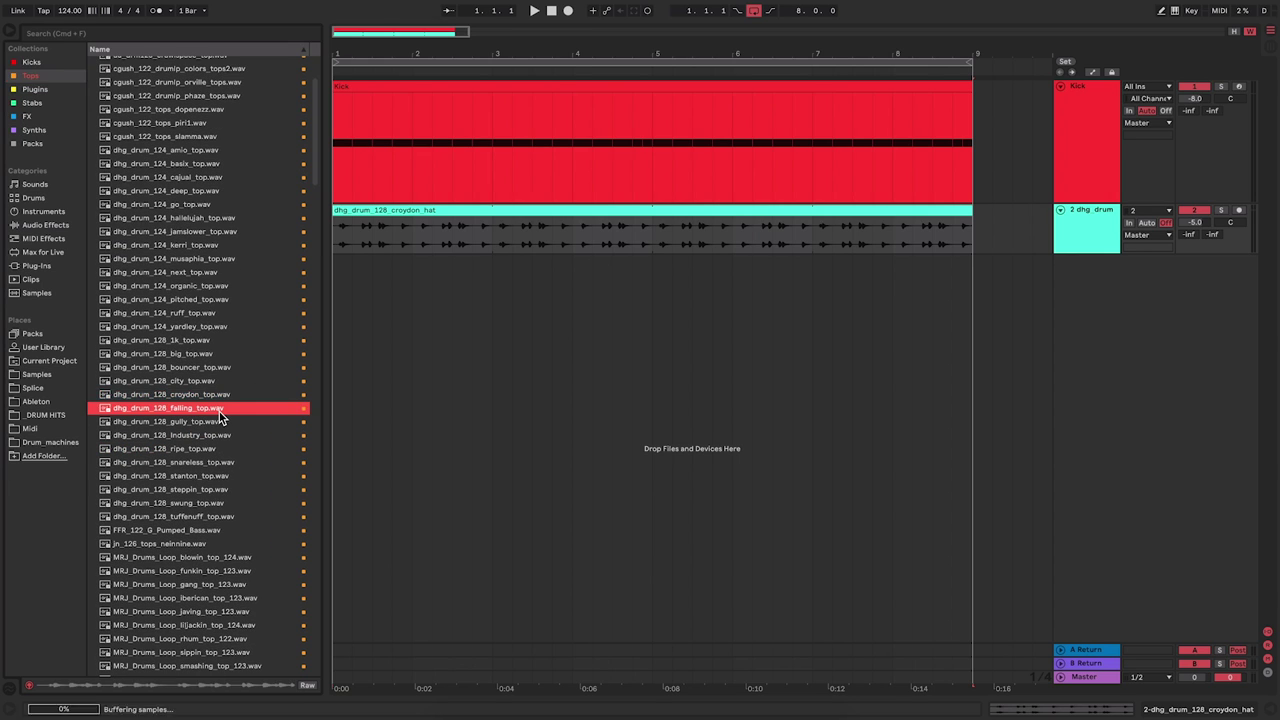
{"action": "key", "text": "space"}
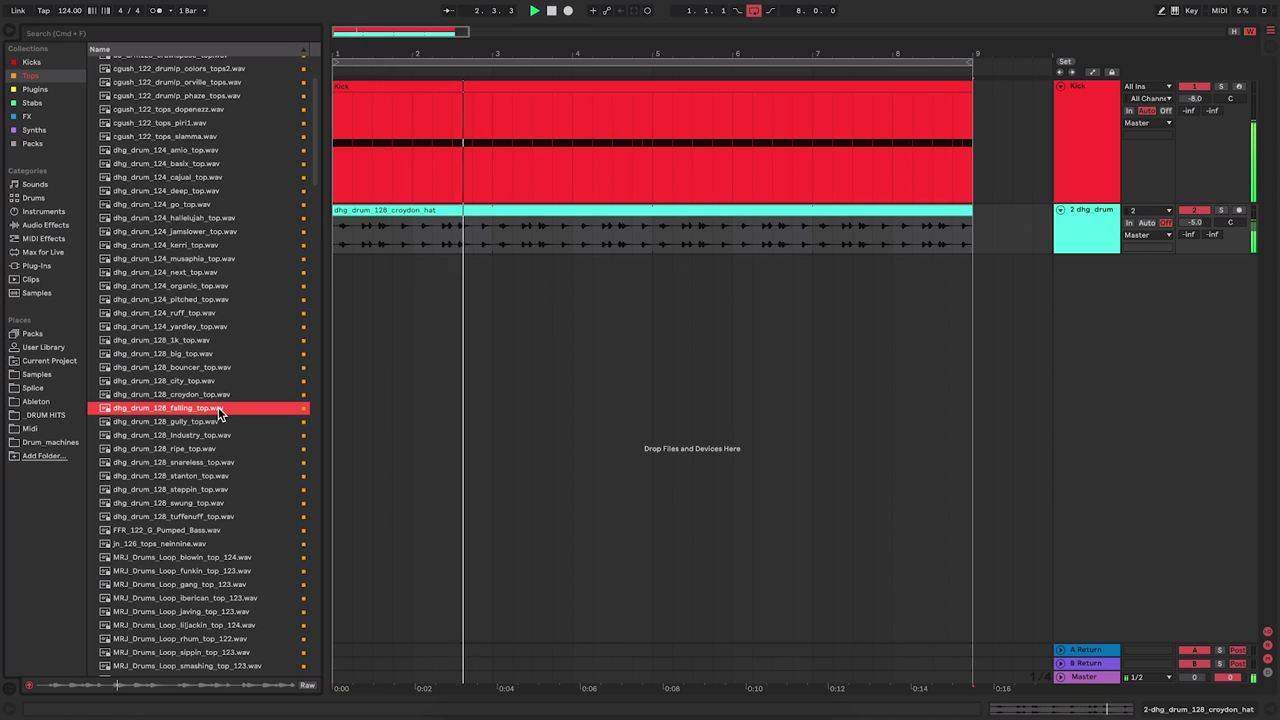
{"action": "key", "text": "Down"}
{"action": "scroll", "coordinate": [218, 403], "scroll_direction": "down", "scroll_amount": 2}
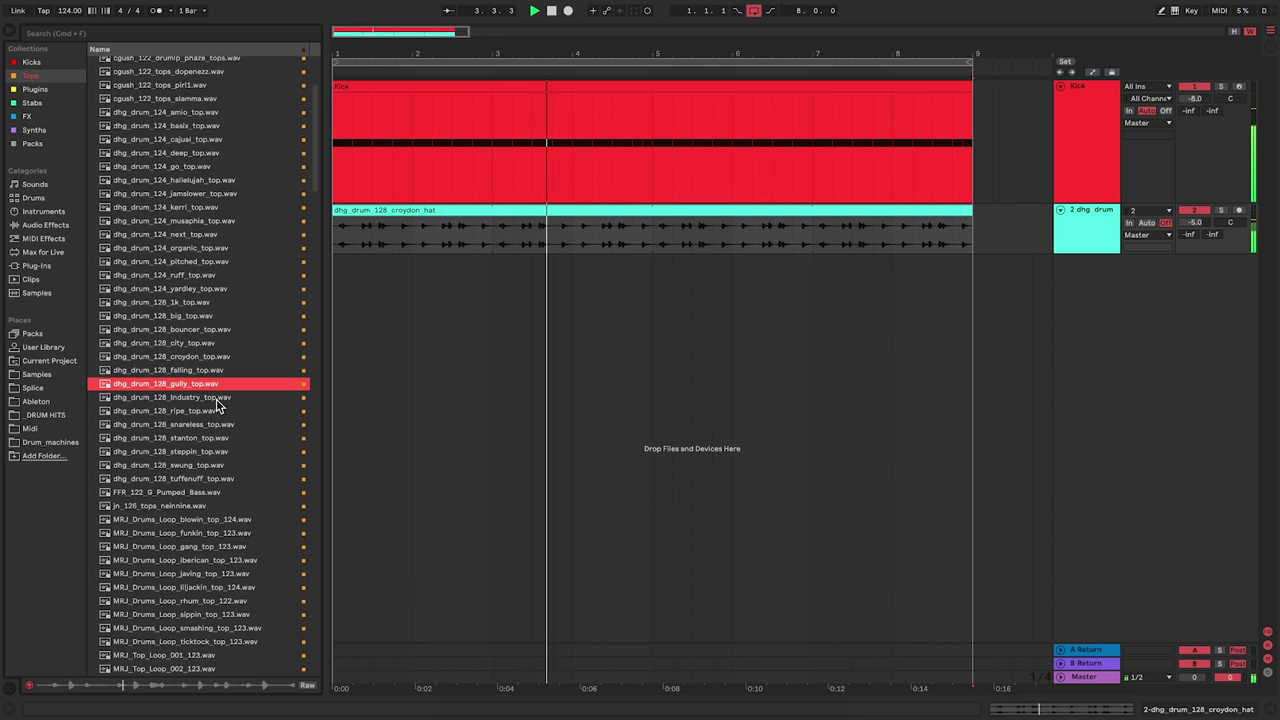
{"action": "left_click", "coordinate": [217, 399]}
{"action": "scroll", "coordinate": [226, 418], "scroll_direction": "down", "scroll_amount": 3}
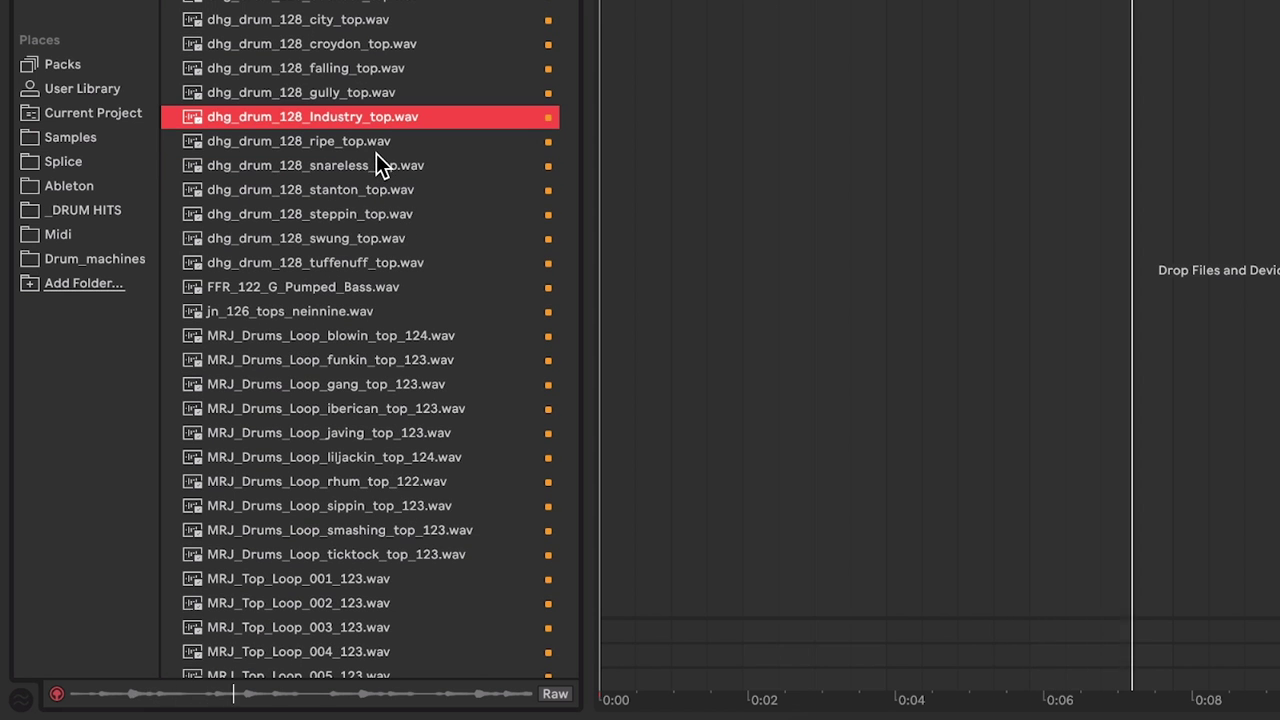
{"action": "left_click", "coordinate": [376, 158]}
{"action": "scroll", "coordinate": [409, 217], "scroll_direction": "down", "scroll_amount": 3}
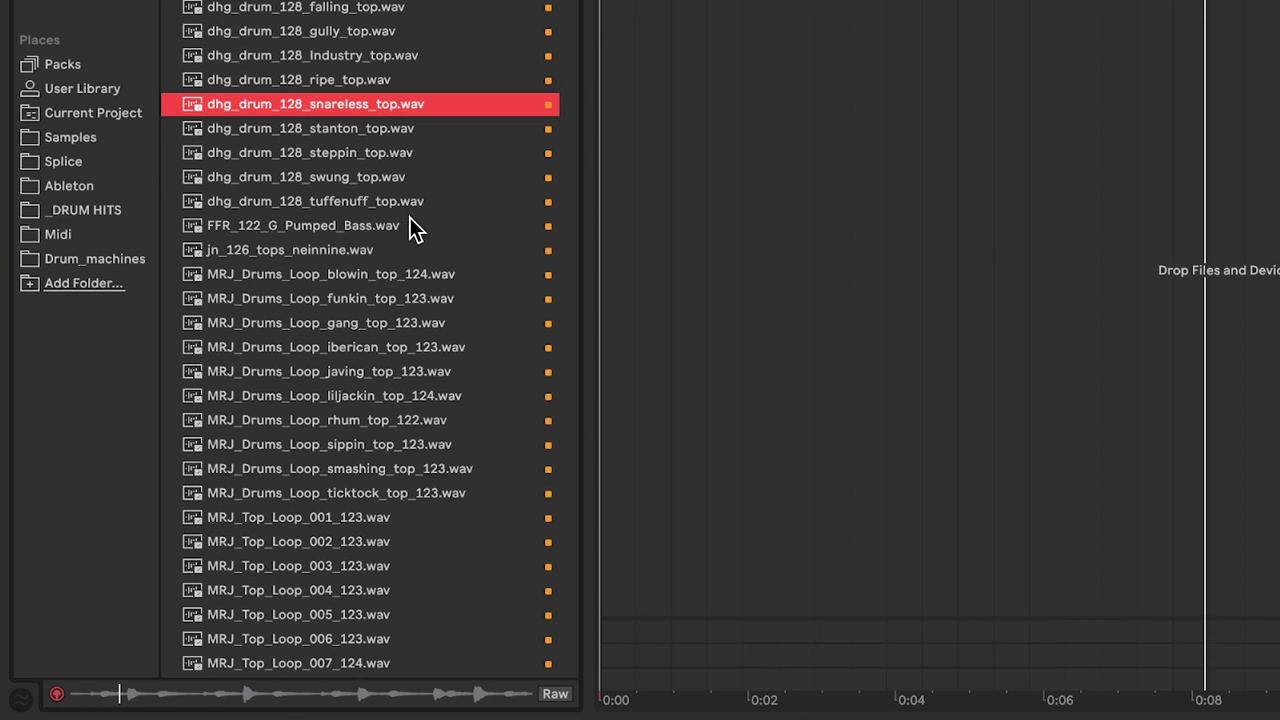
Step: Audition the MRJ_Drums_Loop blowin, funkin, gang, iberican, javing and liljackin top loops in turn
{"action": "left_click", "coordinate": [368, 276]}
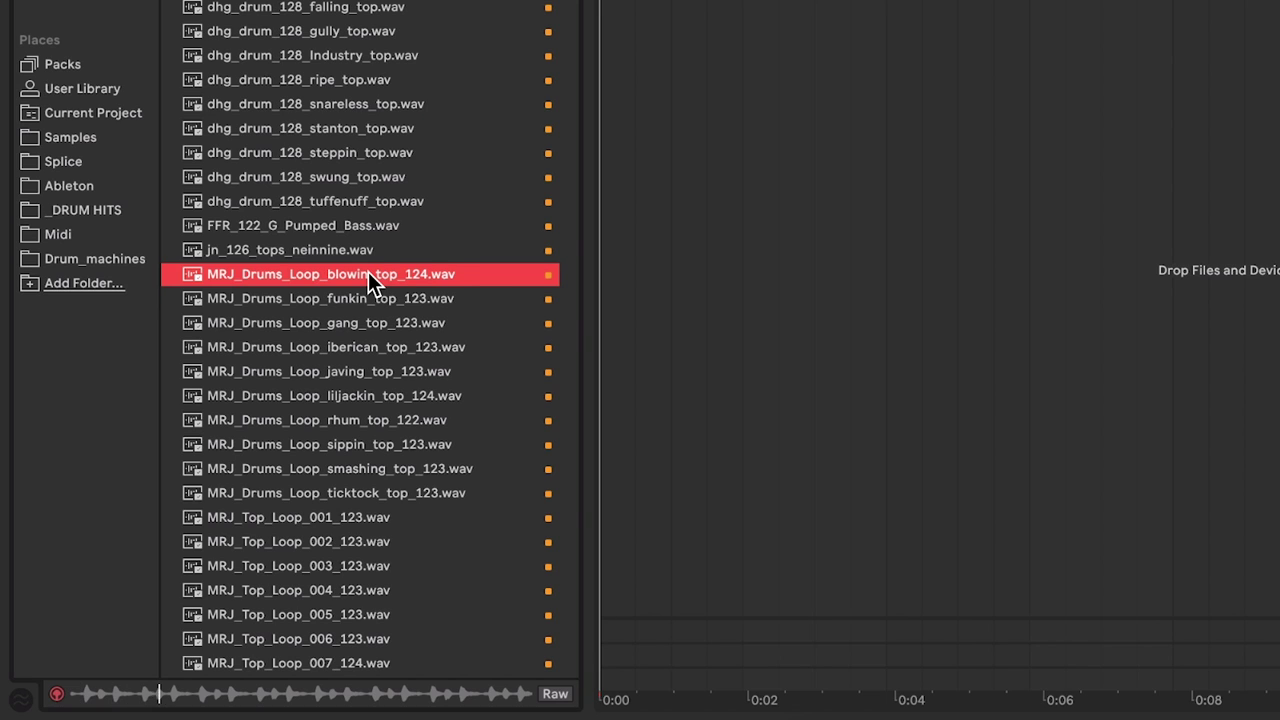
{"action": "key", "text": "Down"}
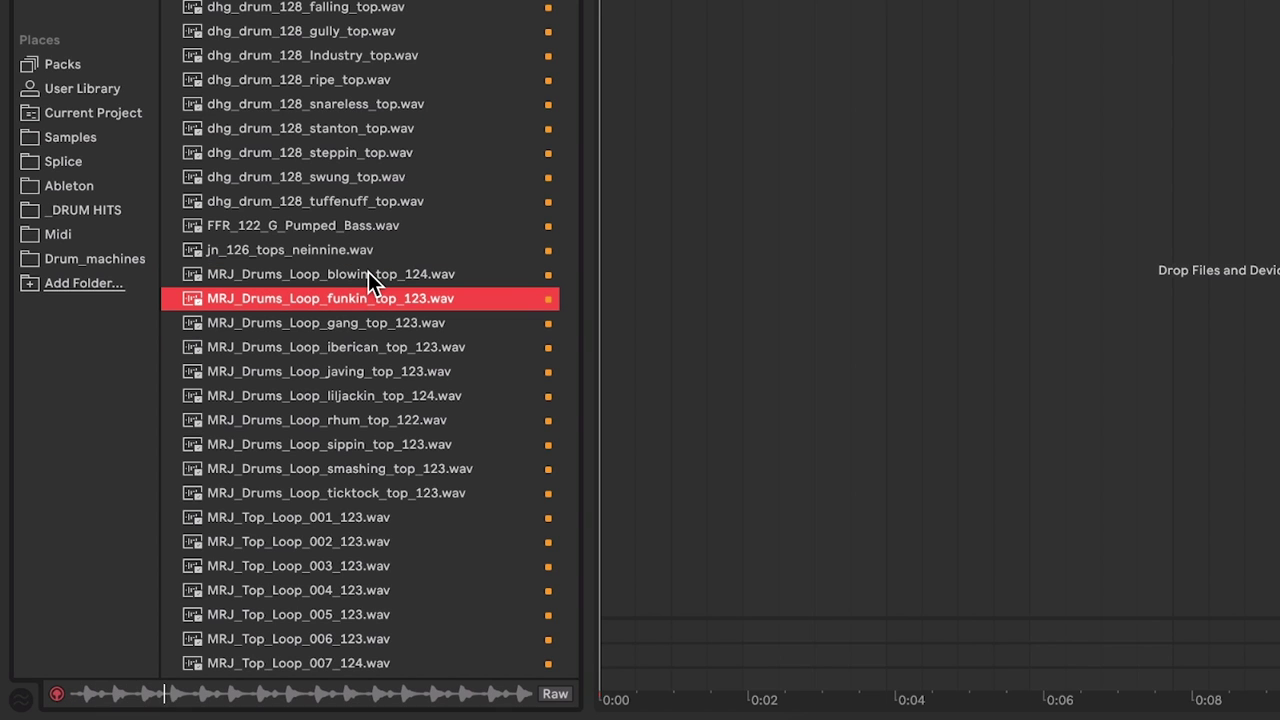
{"action": "key", "text": "Down"}
{"action": "scroll", "coordinate": [368, 272], "scroll_direction": "down", "scroll_amount": 3}
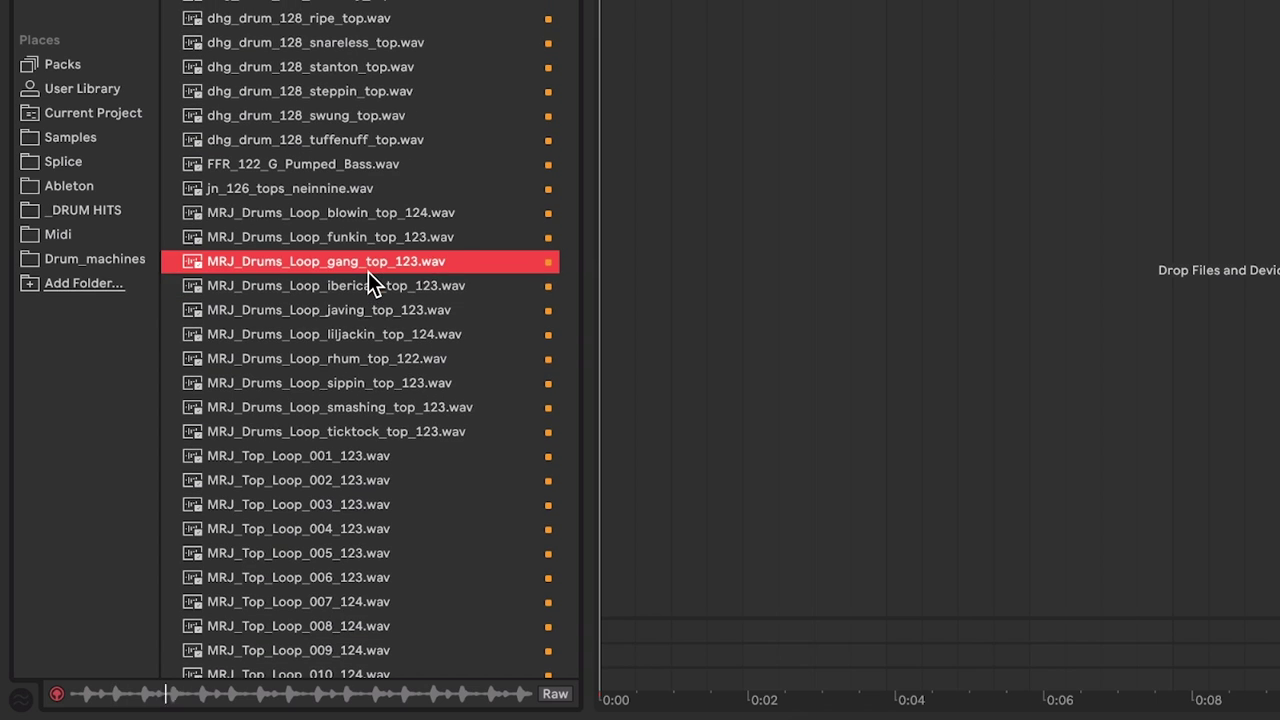
{"action": "key", "text": "Down"}
{"action": "key", "text": "Down"}
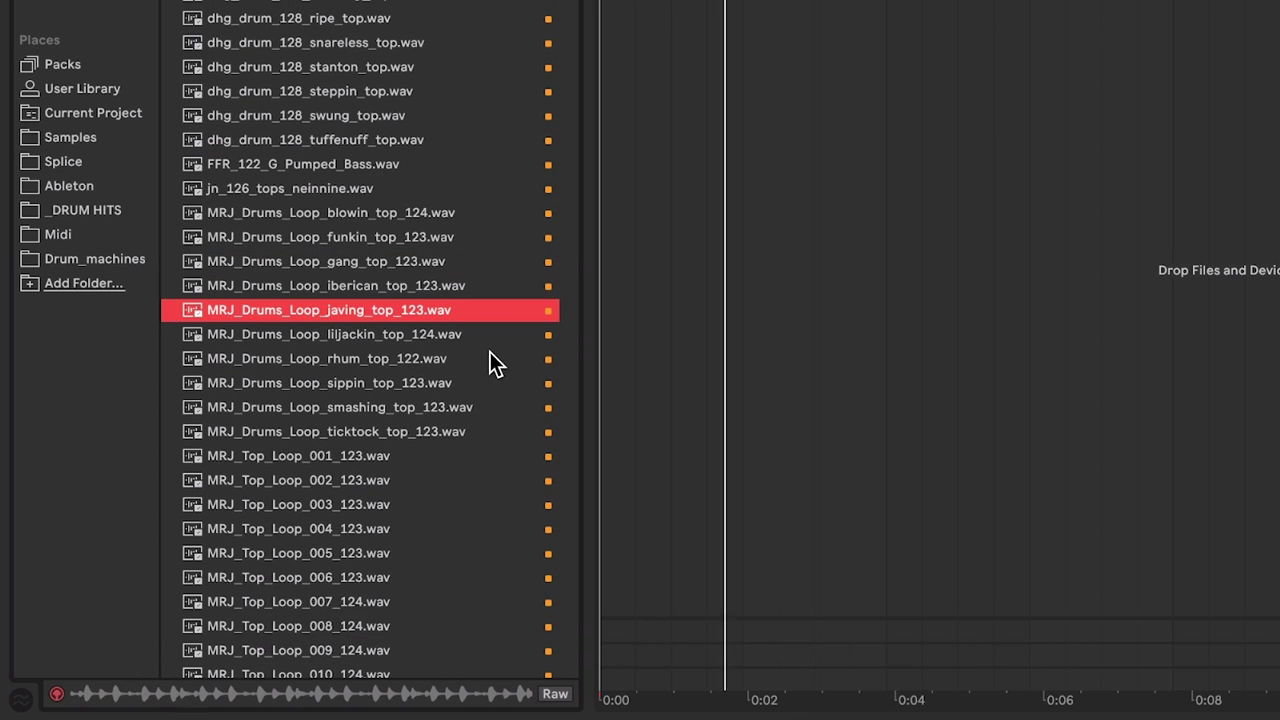
{"action": "key", "text": "Down"}
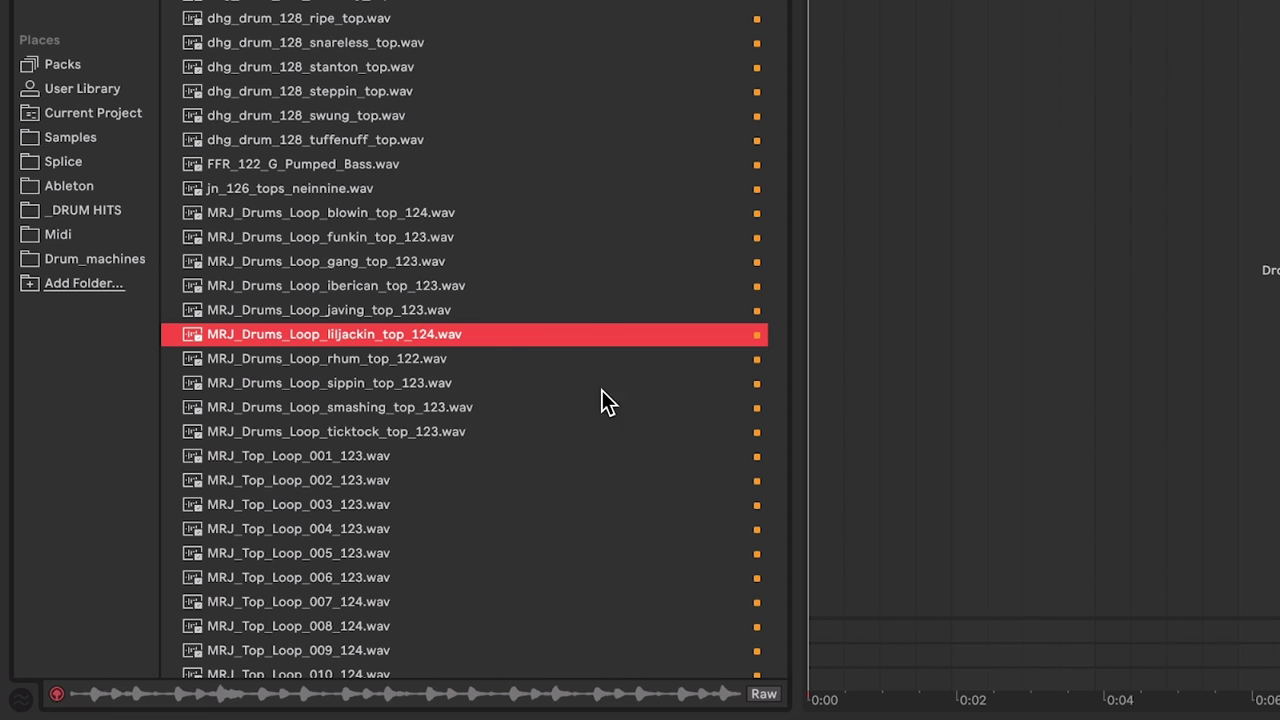
Step: Reveal MRJ_Drums_Loop_liljackin_top_124.wav in its source folder
{"action": "right_click", "coordinate": [411, 341]}
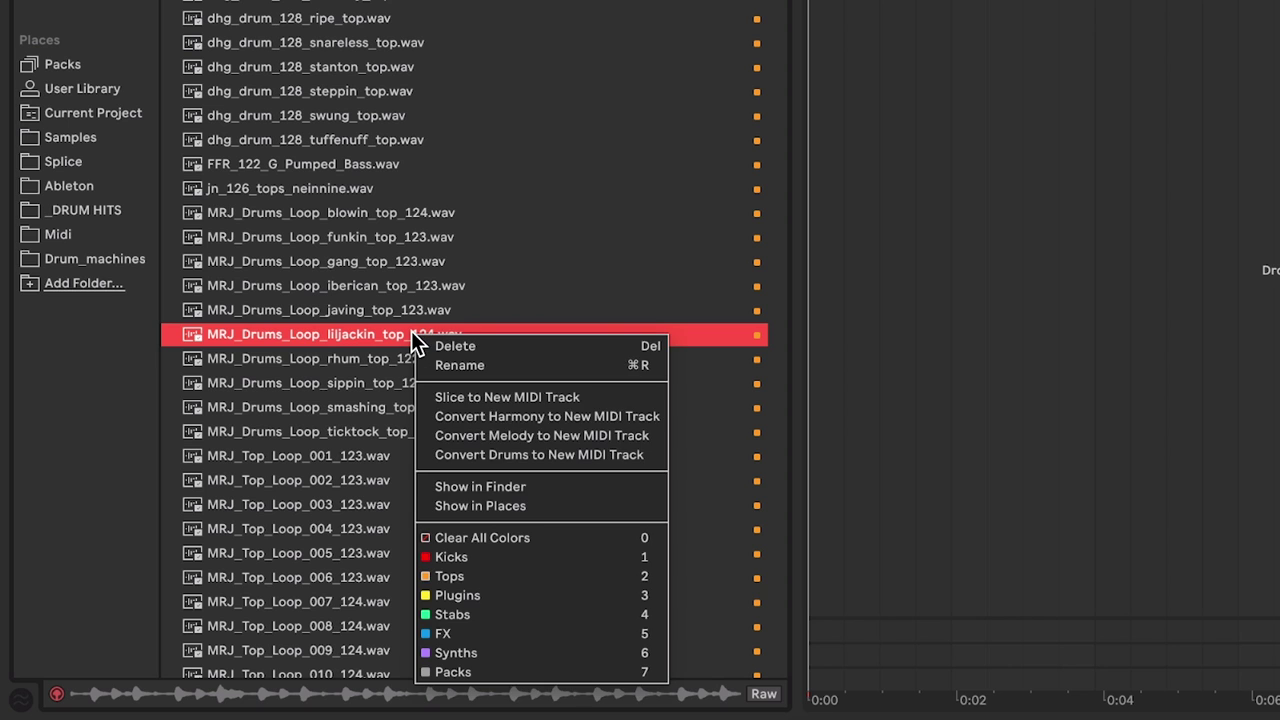
{"action": "left_click", "coordinate": [518, 505]}
{"action": "scroll", "coordinate": [281, 416], "scroll_direction": "up", "scroll_amount": 1}
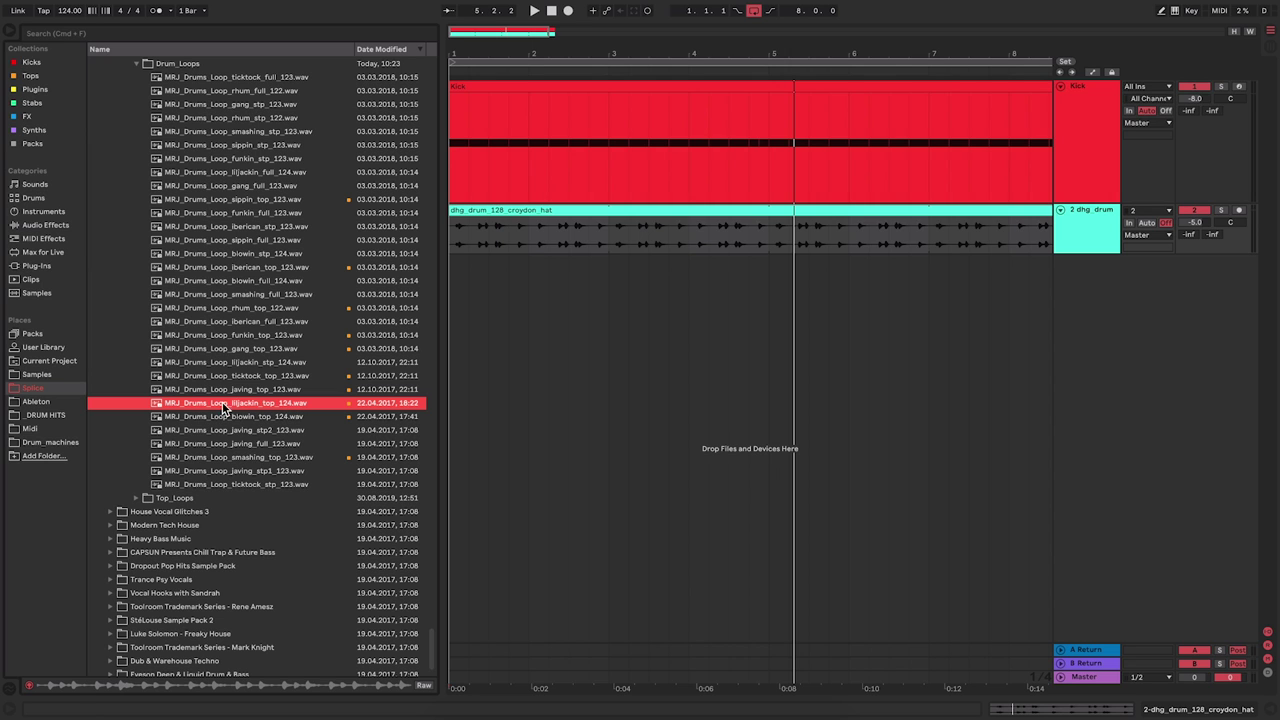
Step: Place MRJ_Drums_Loop_liljackin_top_124.wav on a new track below the croydon hat and extend it to fill eight bars
{"action": "left_click_drag", "start_coordinate": [214, 404], "coordinate": [457, 289]}
{"action": "left_click_drag", "start_coordinate": [851, 49], "coordinate": [850, 34]}
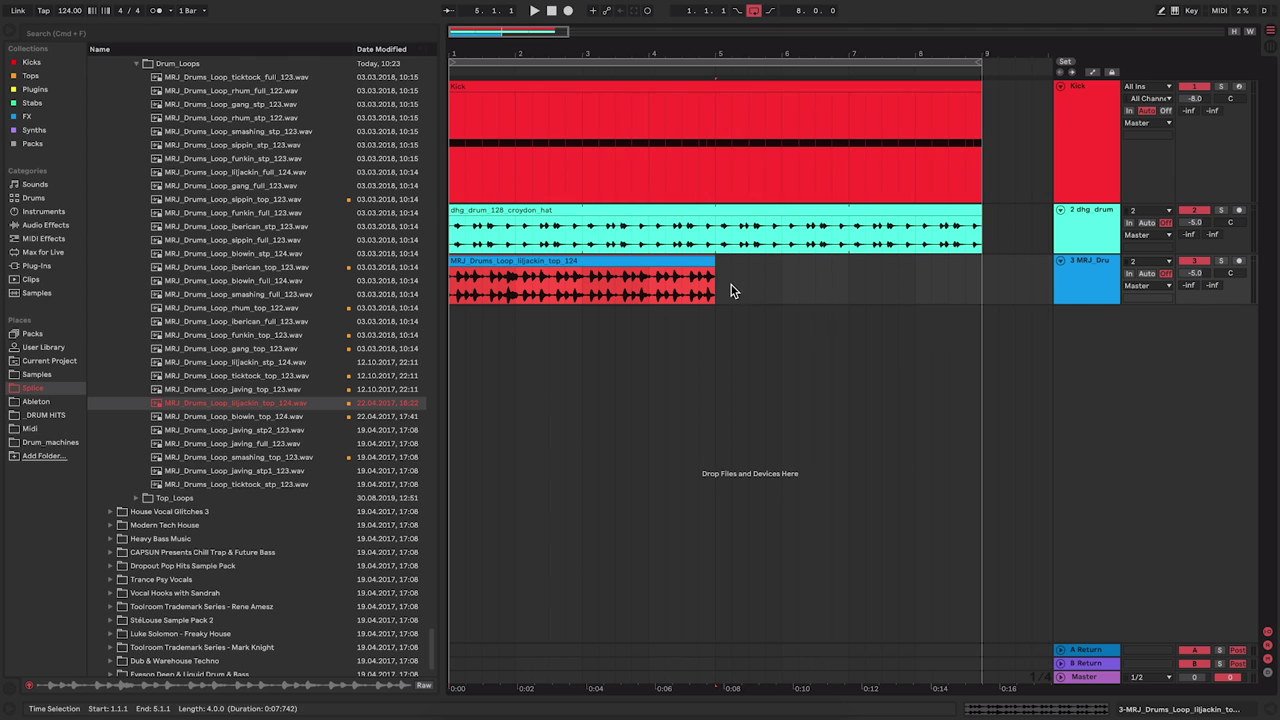
{"action": "left_click_drag", "start_coordinate": [710, 262], "coordinate": [982, 262]}
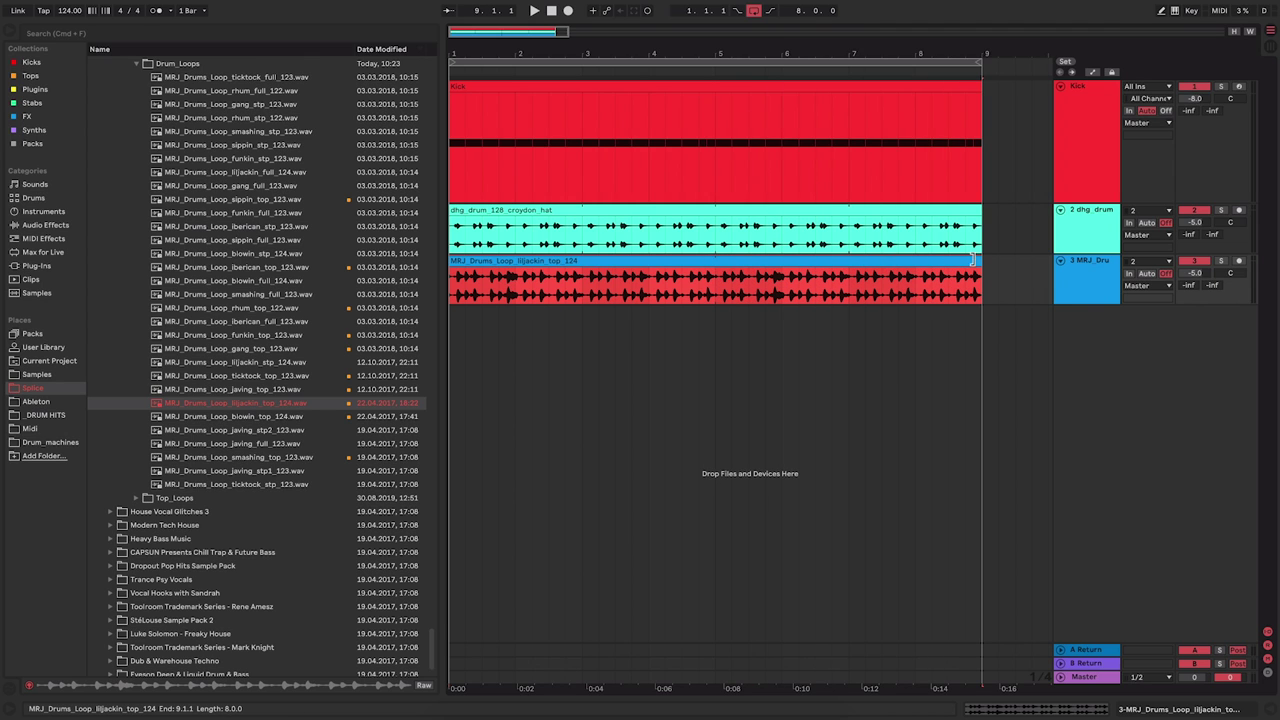
Step: Play the kick, croydon hat and liljackin top tracks together from bar 1
{"action": "left_click", "coordinate": [498, 334]}
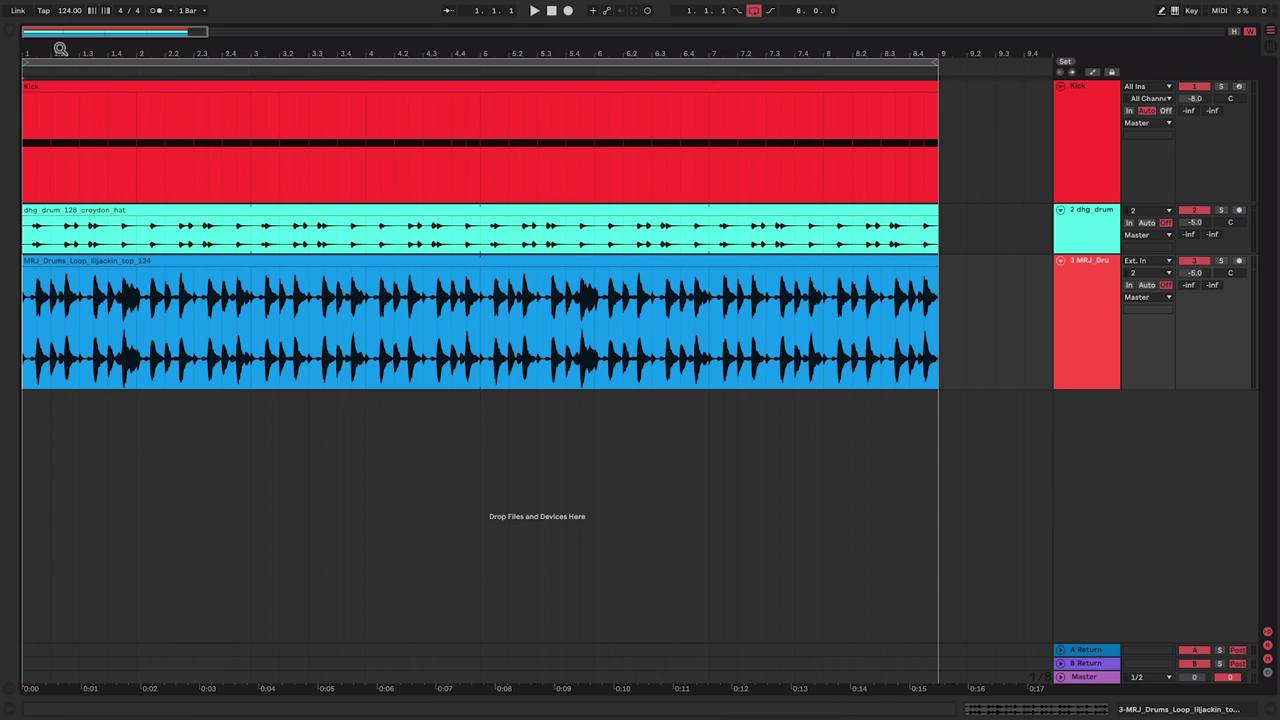
{"action": "left_click_drag", "start_coordinate": [60, 48], "coordinate": [114, 48]}
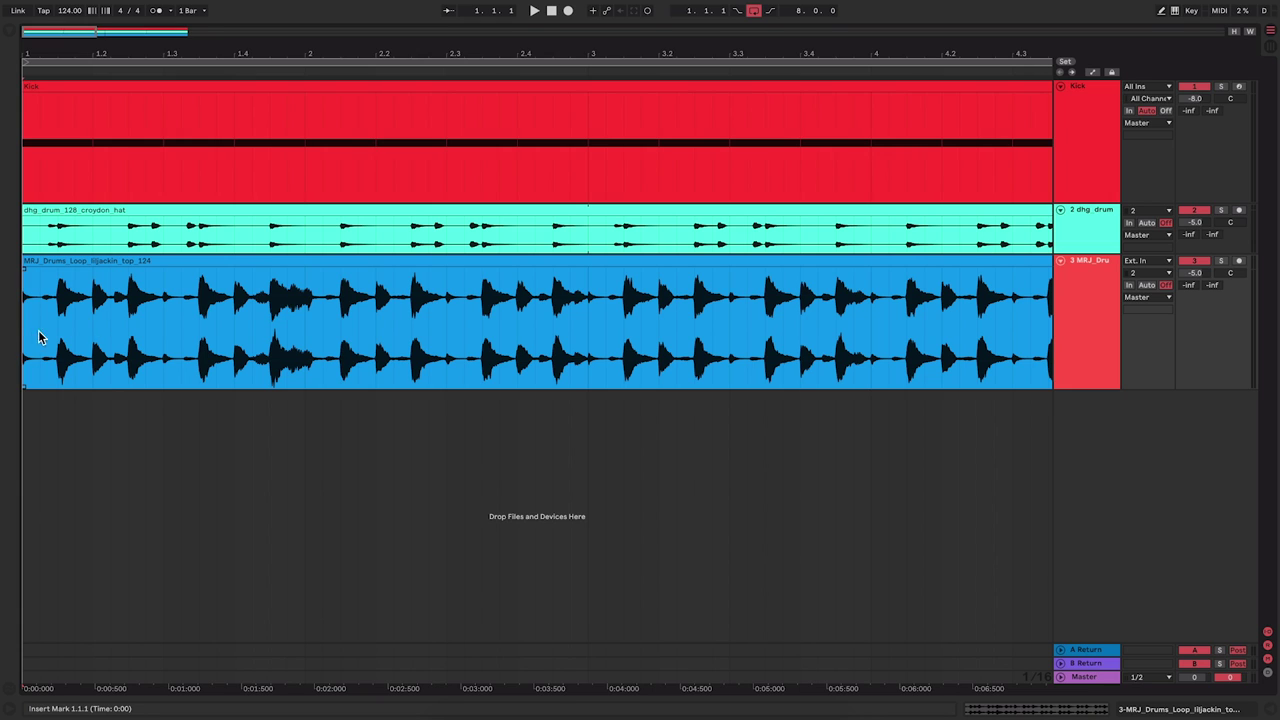
{"action": "key", "text": "space"}
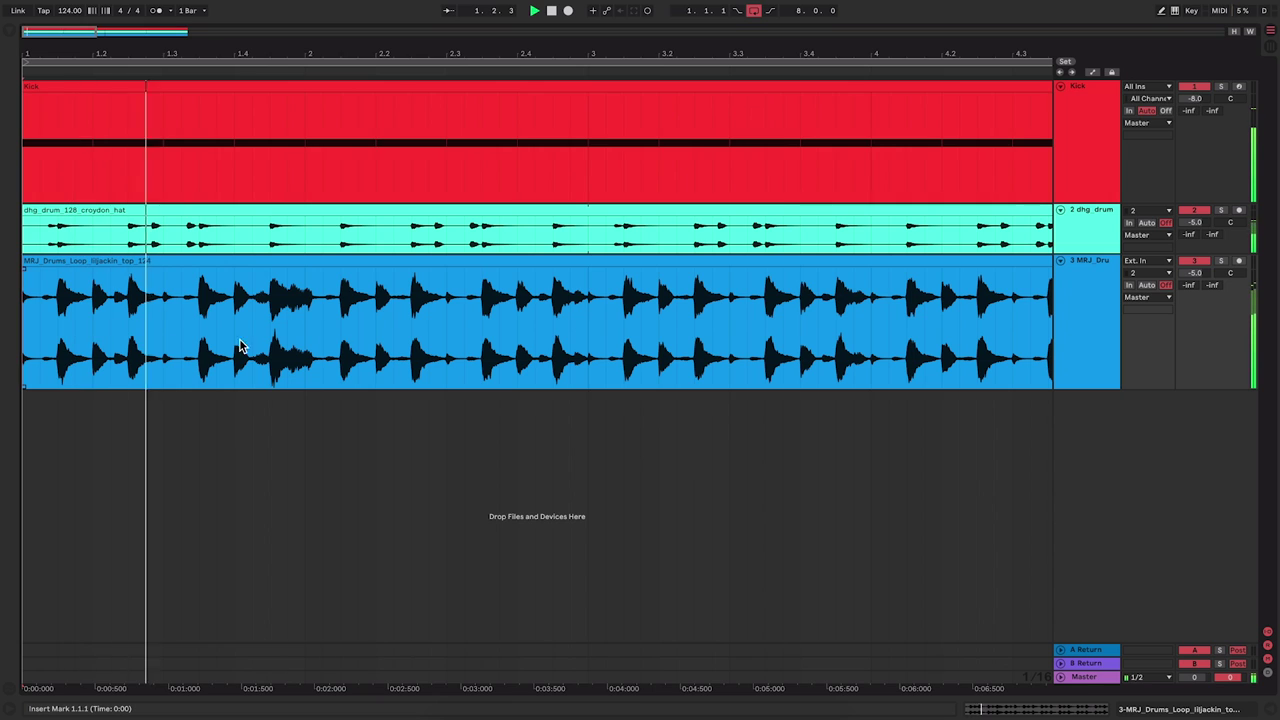
{"action": "key", "text": "space"}
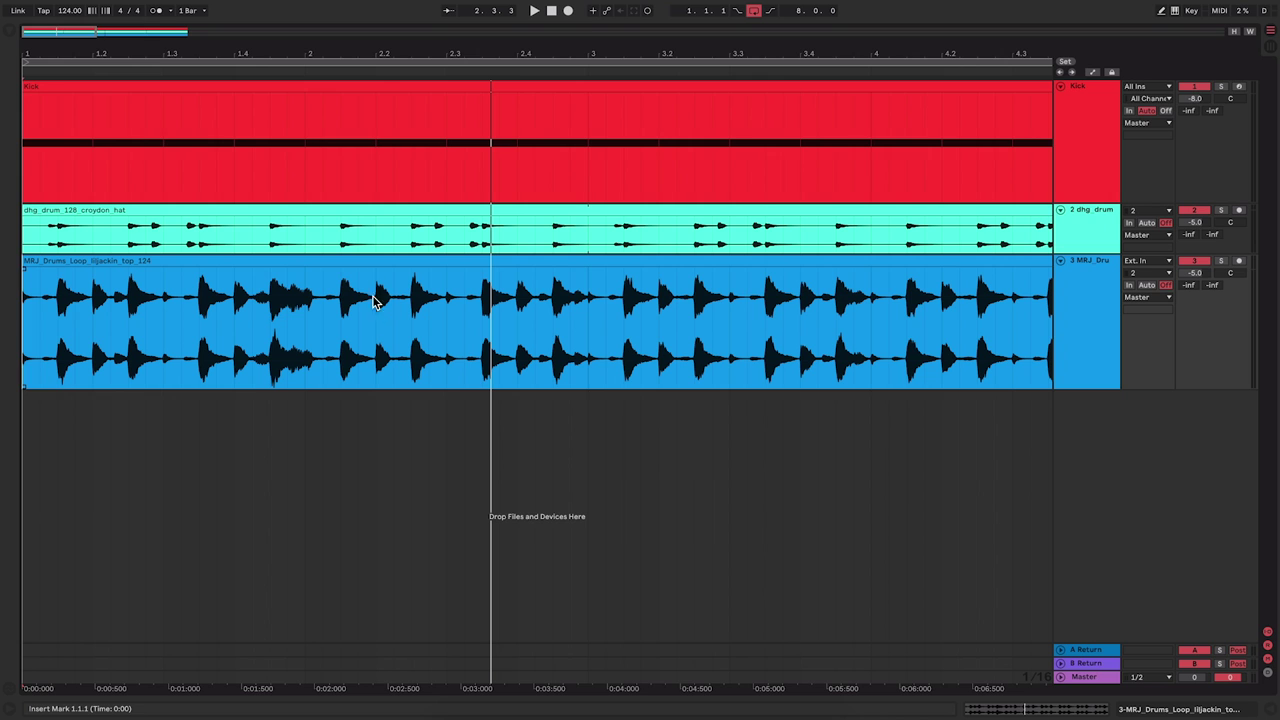
Step: Split the liljackin top clip just before the hit at 2.2 and just before the following hit at 2.2.3
{"action": "left_click_drag", "start_coordinate": [374, 51], "coordinate": [374, 170]}
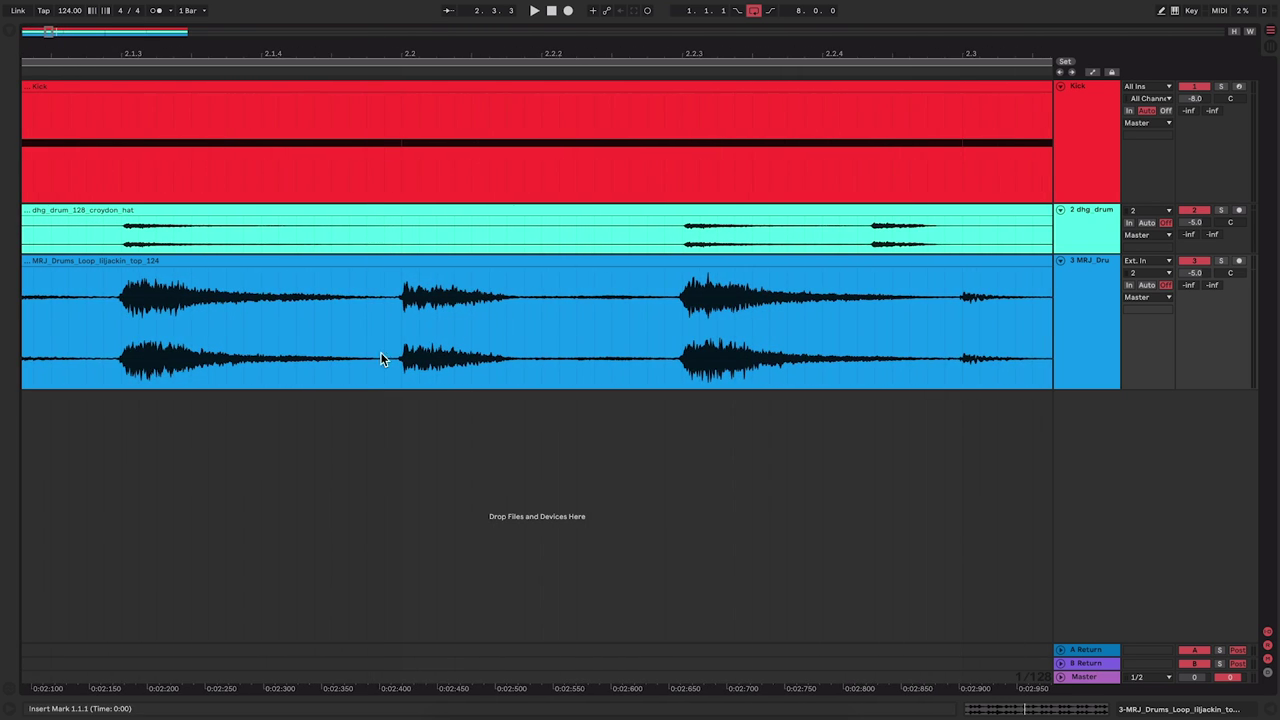
{"action": "left_click", "coordinate": [384, 293]}
{"action": "key", "text": "ctrl+e"}
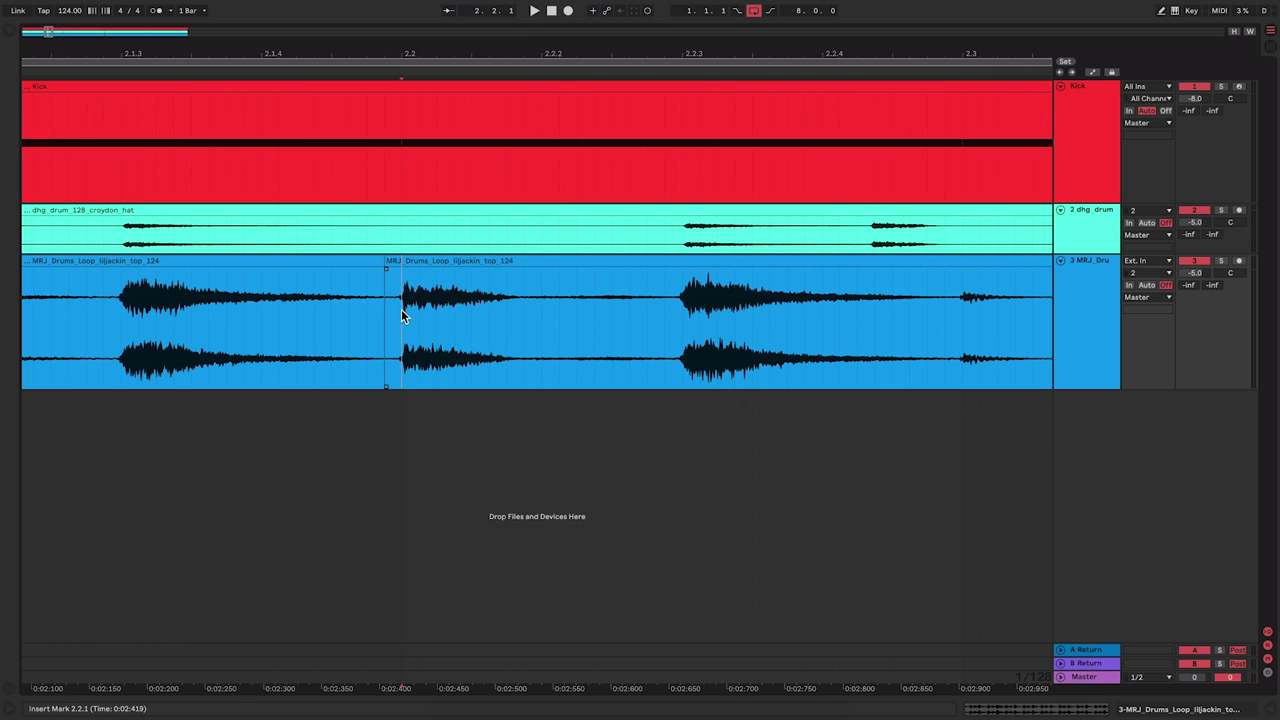
{"action": "left_click", "coordinate": [387, 295]}
{"action": "key", "text": "ctrl+e"}
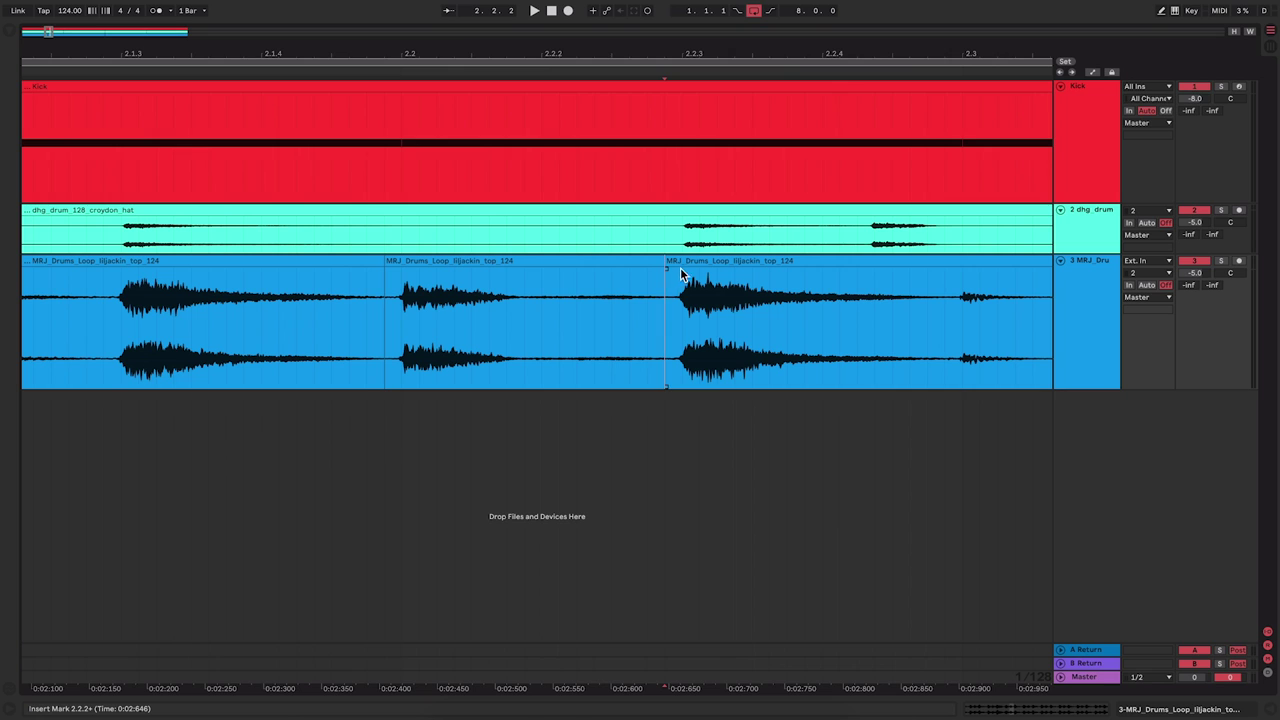
Step: Delete the liljackin clip sections on both sides of the isolated hit at 2.2
{"action": "left_click", "coordinate": [692, 259]}
{"action": "key", "text": "Delete"}
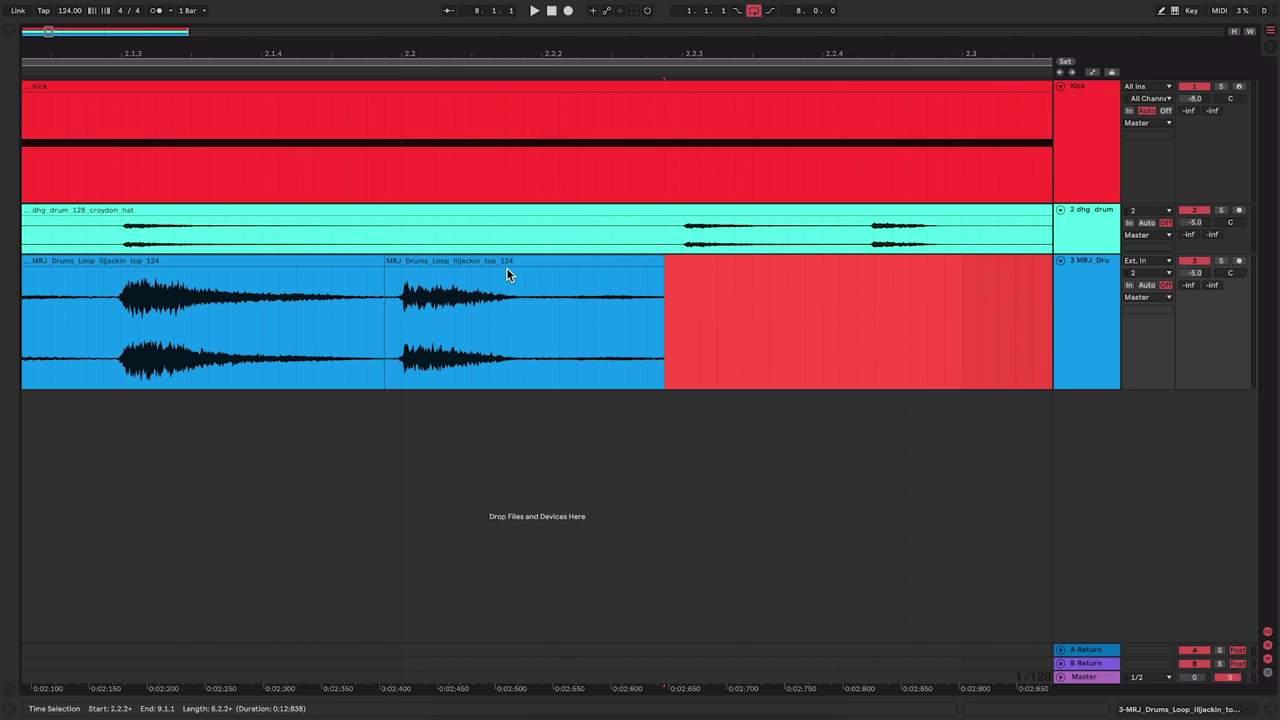
{"action": "left_click", "coordinate": [275, 263]}
{"action": "key", "text": "Delete"}
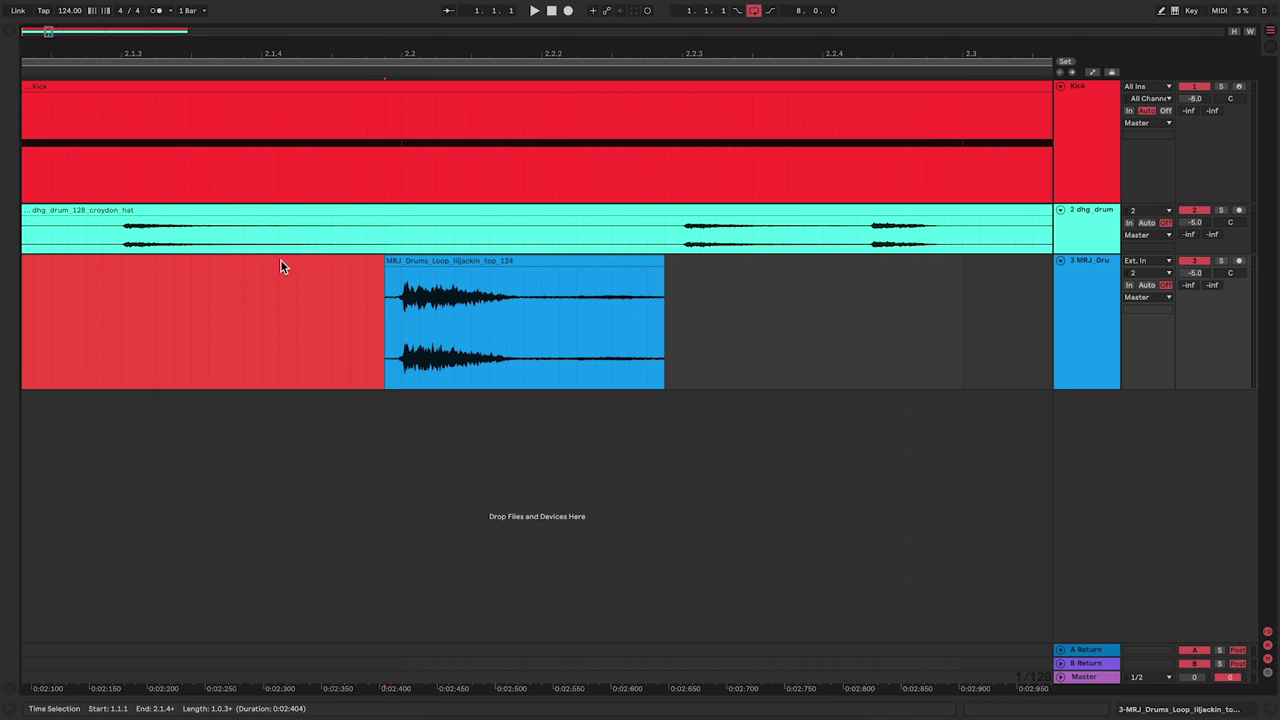
Step: Play the isolated hit with the other tracks, and solo the liljackin track to hear it alone
{"action": "left_click", "coordinate": [133, 319]}
{"action": "key", "text": "space"}
{"action": "key", "text": "space"}
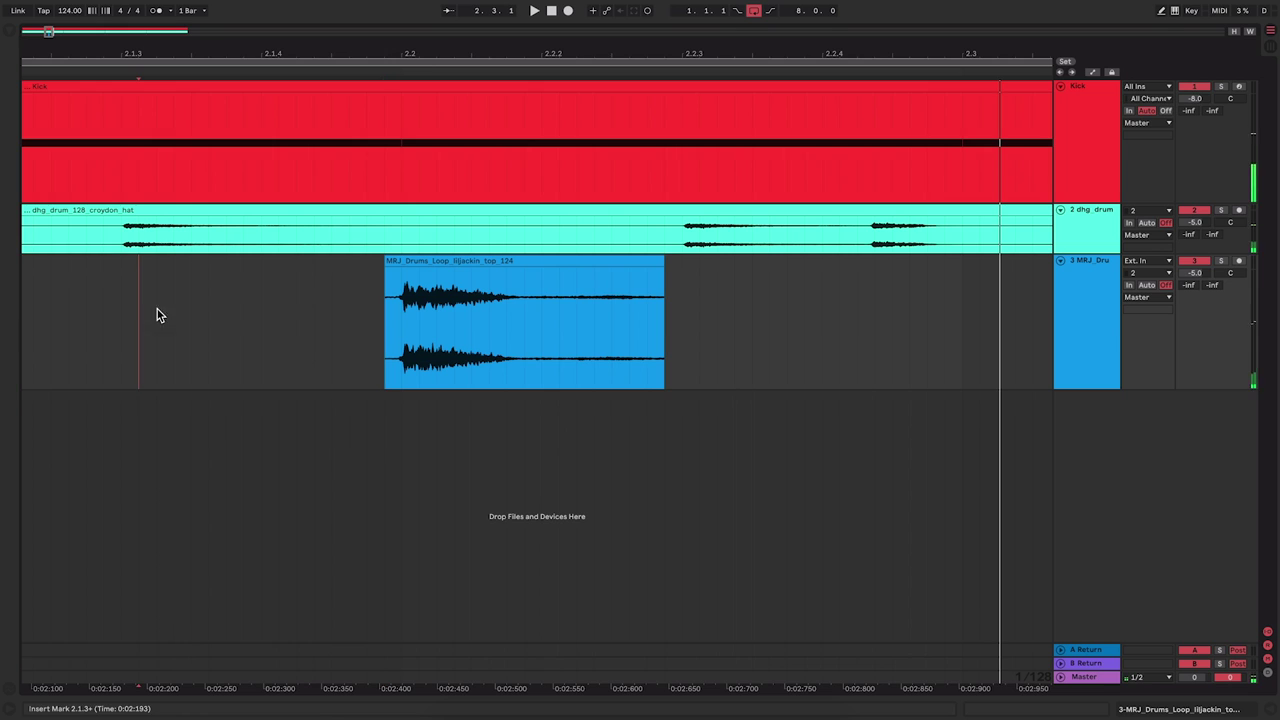
{"action": "left_click", "coordinate": [1222, 262]}
{"action": "left_click", "coordinate": [226, 338]}
{"action": "key", "text": "space"}
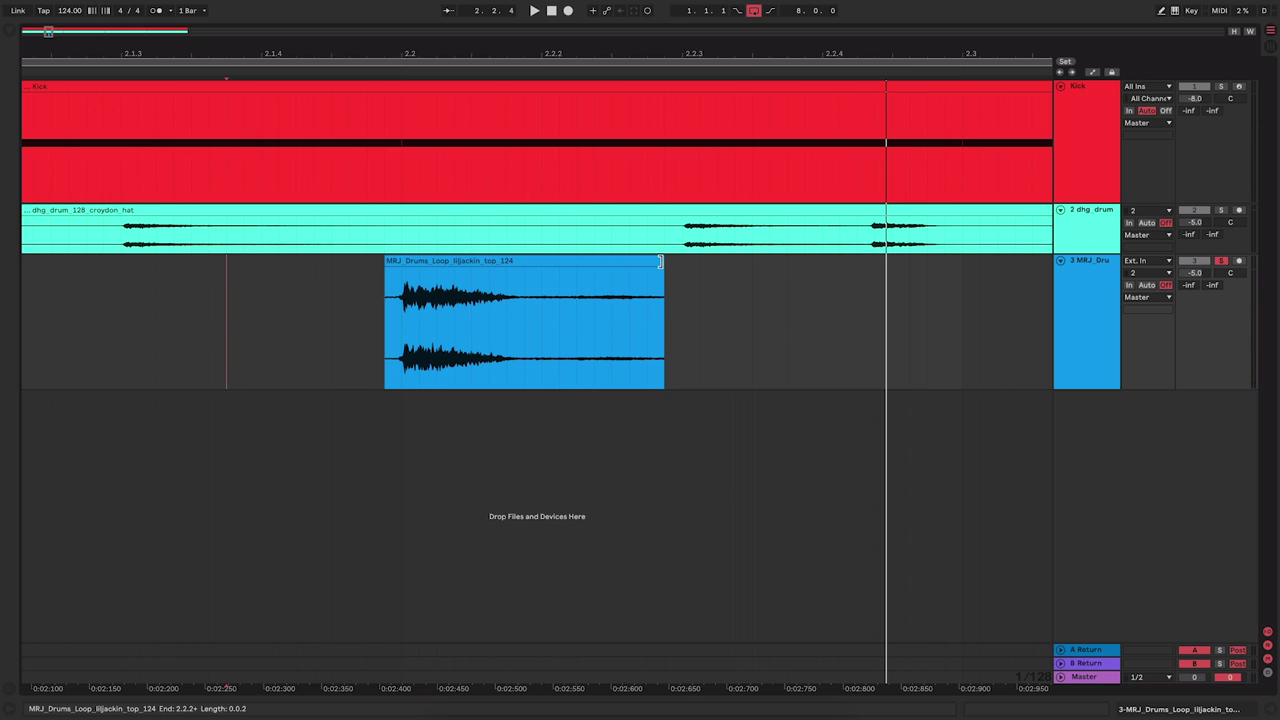
Step: Trim the end of the isolated hit's clip back to 2.2.2, where its decay ends, and play it
{"action": "left_click_drag", "start_coordinate": [655, 262], "coordinate": [541, 262]}
{"action": "left_click", "coordinate": [138, 350]}
{"action": "key", "text": "space"}
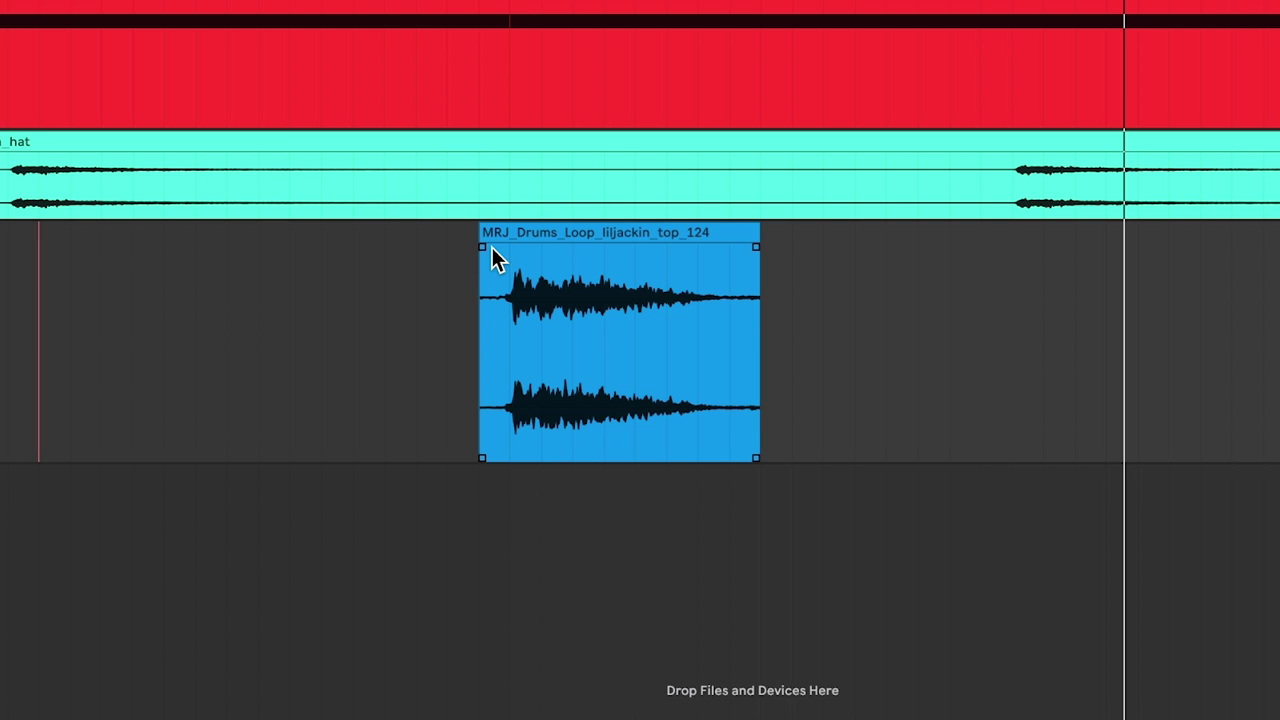
Step: Add a short fade-in before the hit's transient and a short fade-out at the clip's end
{"action": "left_click_drag", "start_coordinate": [485, 247], "coordinate": [513, 243]}
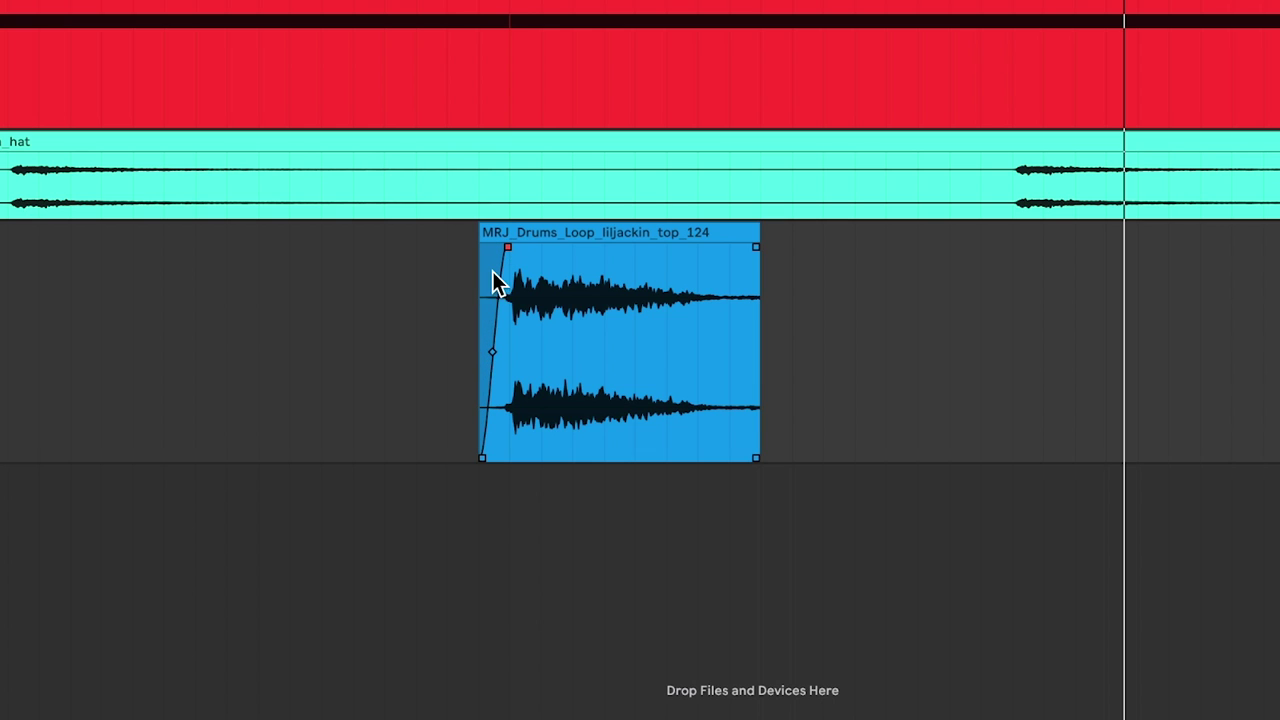
{"action": "left_click_drag", "start_coordinate": [756, 248], "coordinate": [727, 243]}
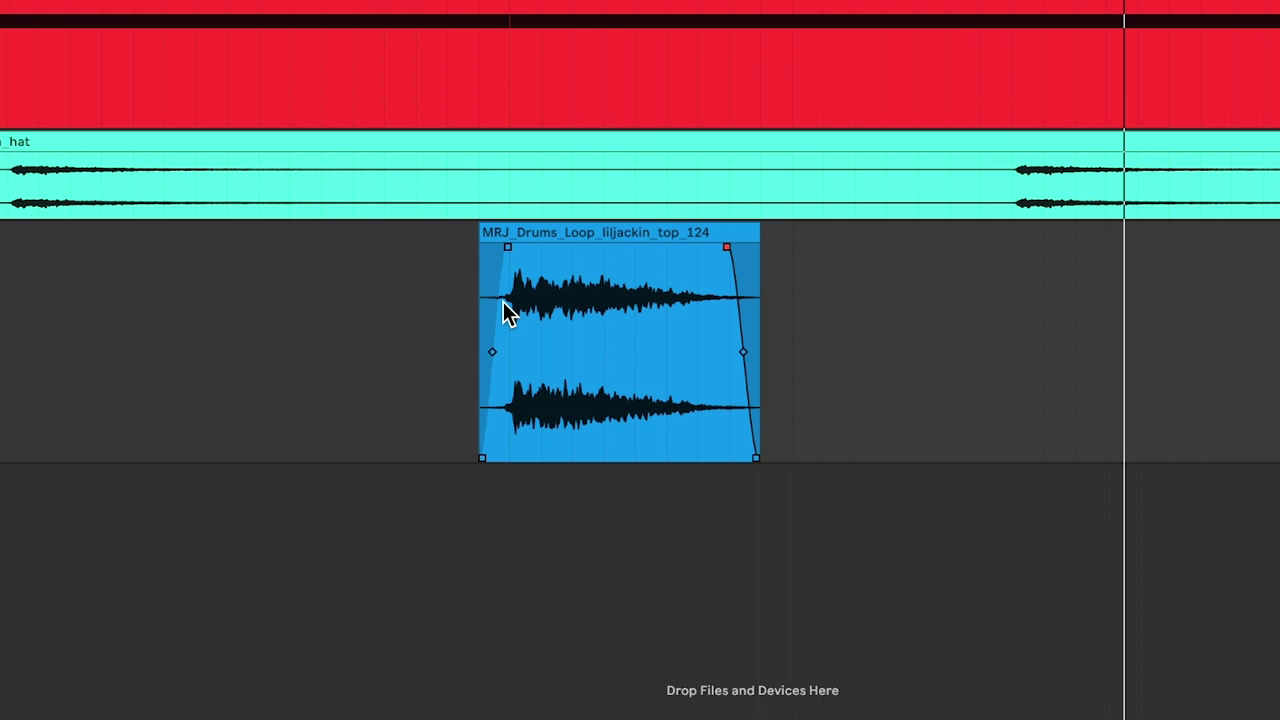
{"action": "left_click_drag", "start_coordinate": [508, 245], "coordinate": [501, 242]}
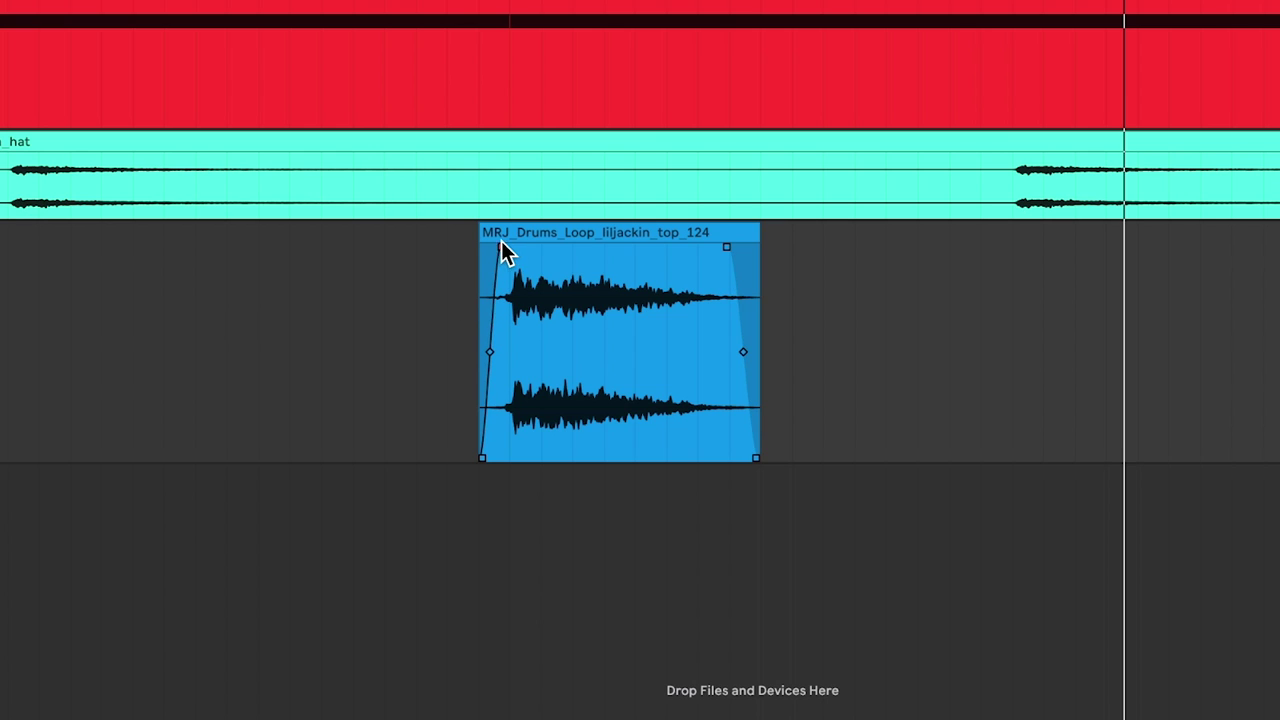
{"action": "left_click_drag", "start_coordinate": [728, 250], "coordinate": [734, 247]}
{"action": "left_click", "coordinate": [168, 349]}
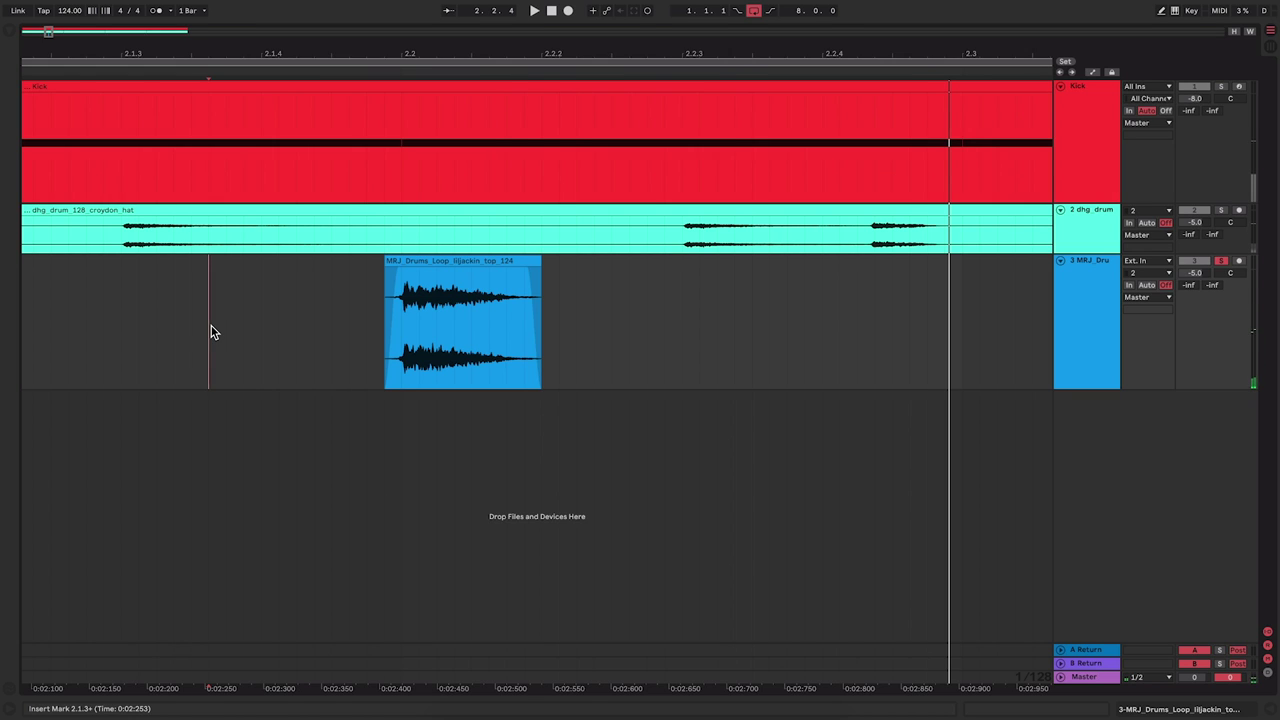
Step: Copy the trimmed hit from beat 2 to beat 4 of bar 2 on the same track
{"action": "mouse_move", "coordinate": [663, 43]}
{"action": "left_mouse_down"}
{"action": "mouse_move", "coordinate": [663, 22]}
{"action": "mouse_move", "coordinate": [285, 12]}
{"action": "left_mouse_up"}
{"action": "left_click", "coordinate": [208, 319]}
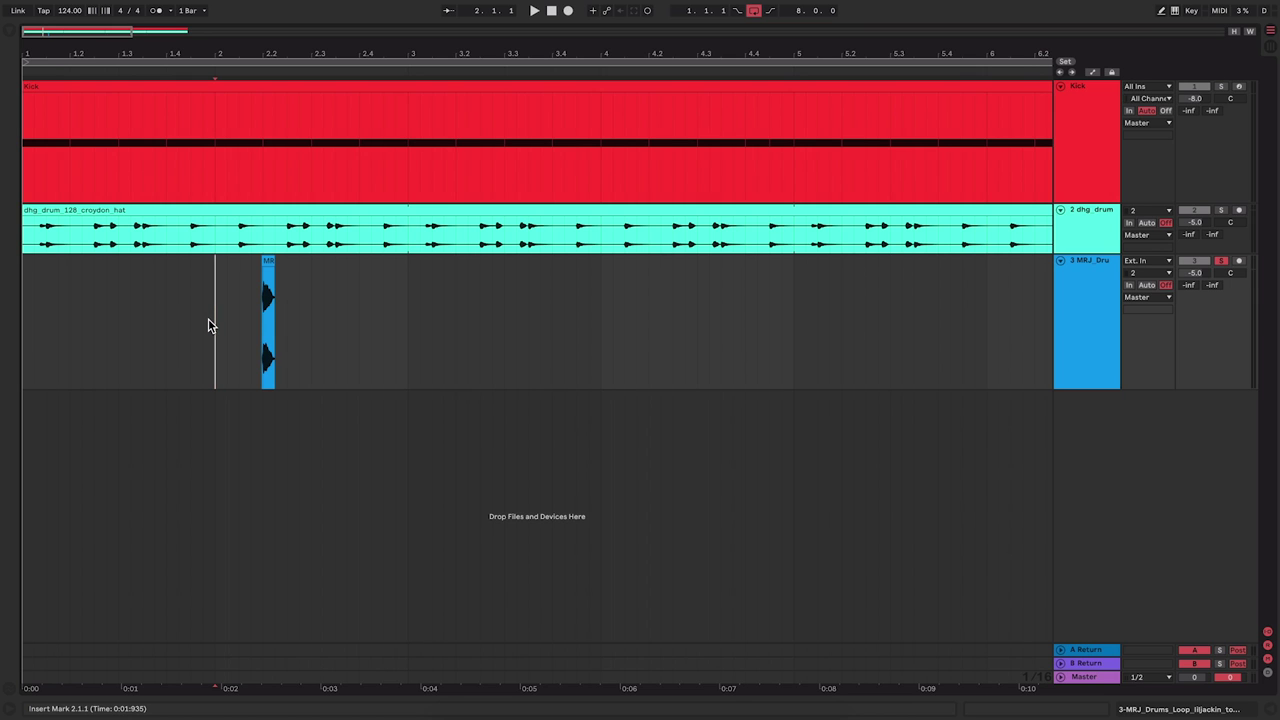
{"action": "left_click", "coordinate": [267, 261]}
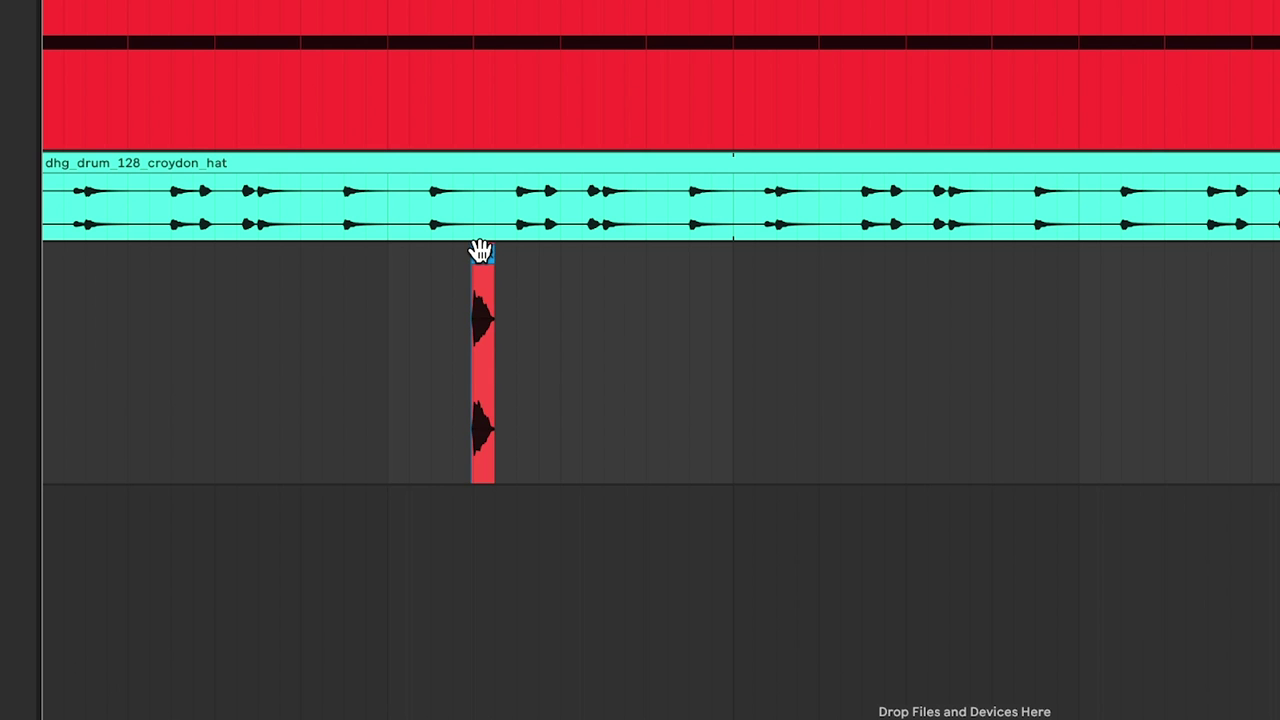
{"action": "left_click_drag", "start_coordinate": [481, 251], "coordinate": [655, 257]}
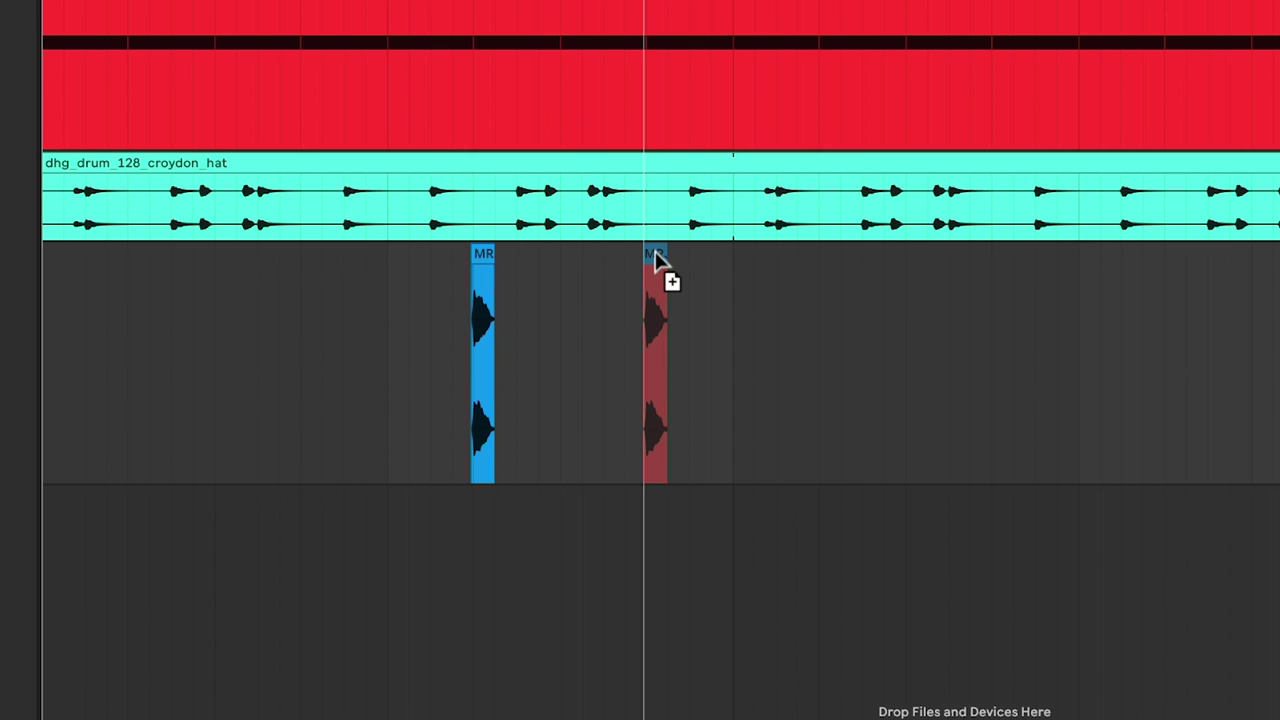
{"action": "left_click_drag", "start_coordinate": [655, 256], "coordinate": [654, 251]}
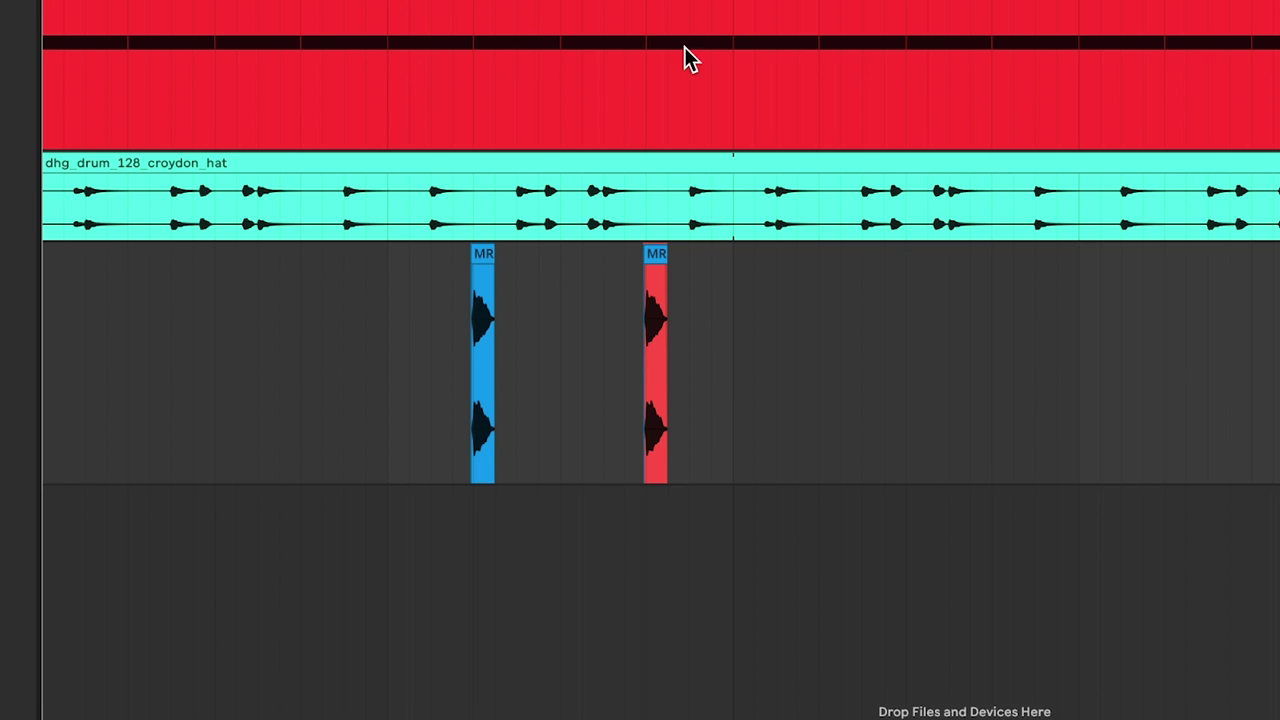
Step: Play both hits from the start of bar 2 and examine how the copied hit's transient lines up with beat 4
{"action": "left_click", "coordinate": [390, 325]}
{"action": "key", "text": "space"}
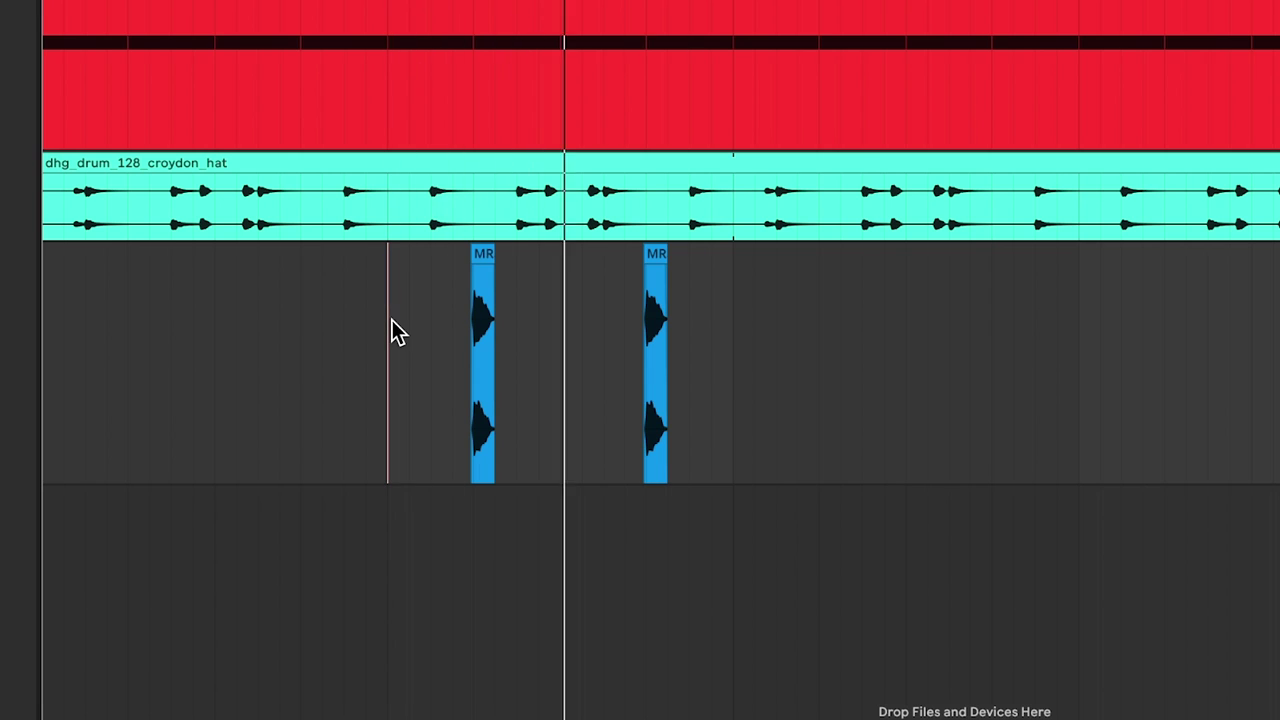
{"action": "key", "text": "space"}
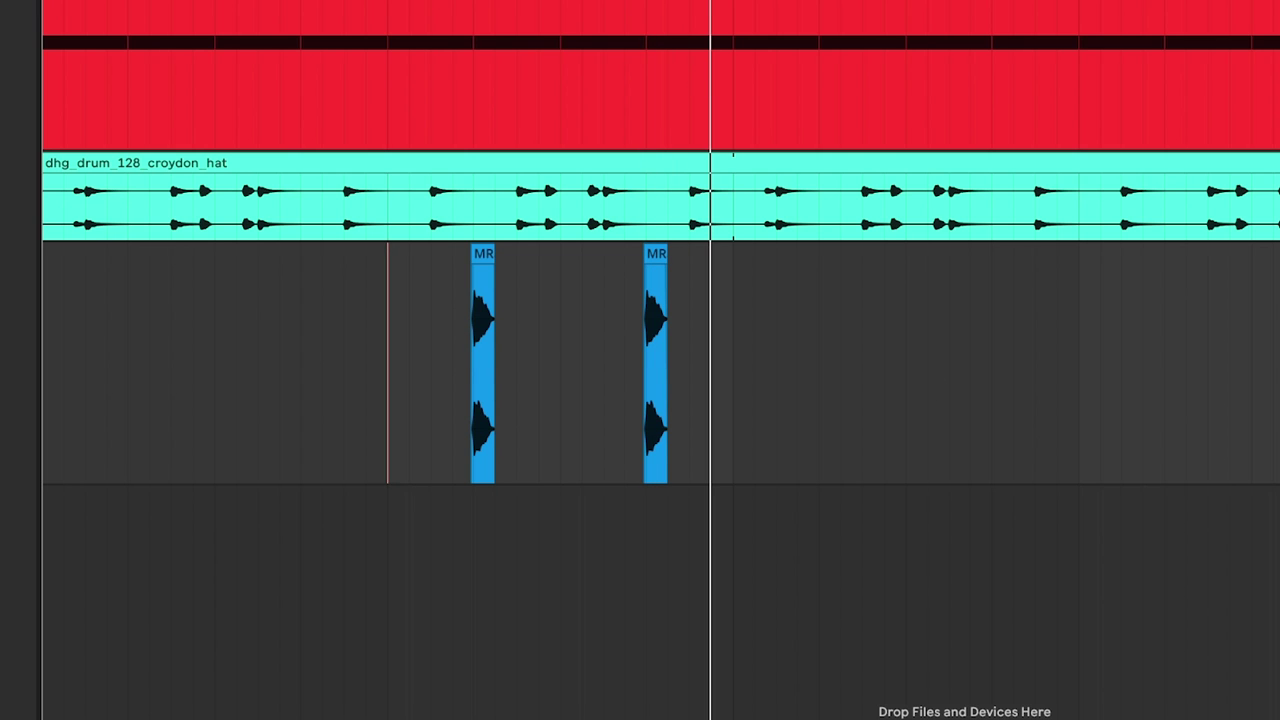
{"action": "scroll", "coordinate": [648, 366], "scroll_direction": "up", "scroll_amount": 5}
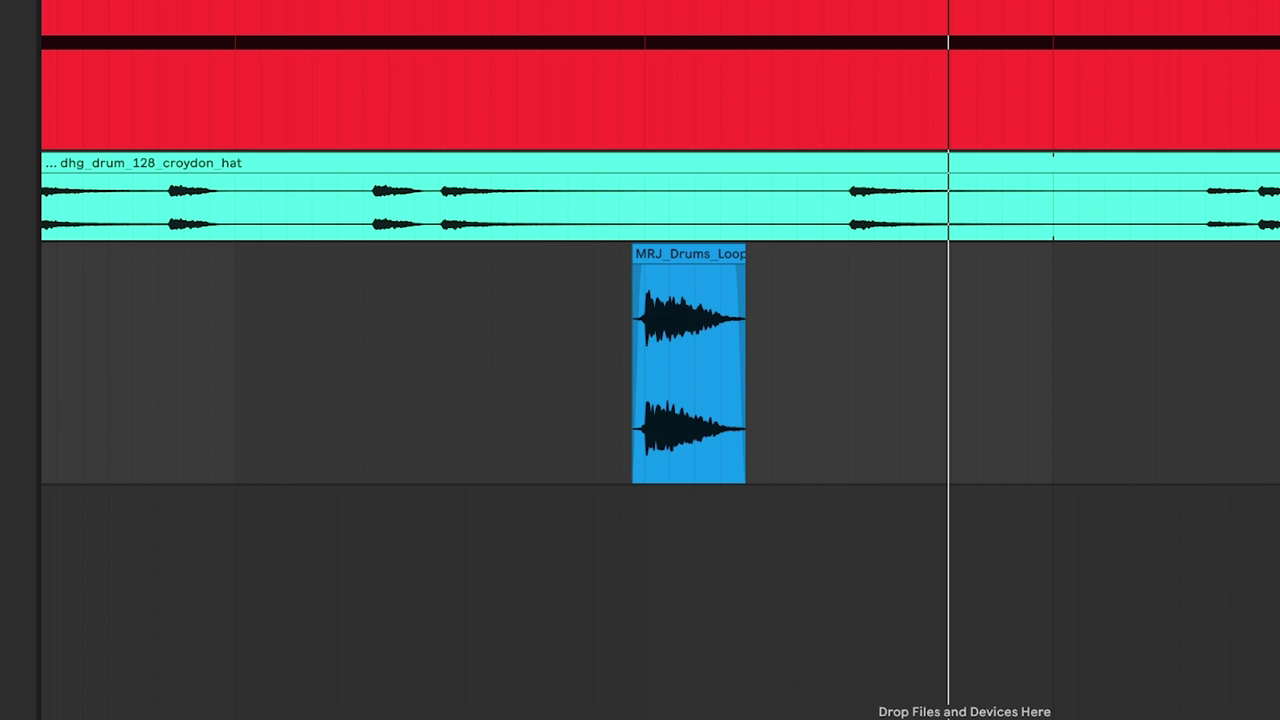
{"action": "scroll", "coordinate": [783, 360], "scroll_direction": "down", "scroll_amount": 8}
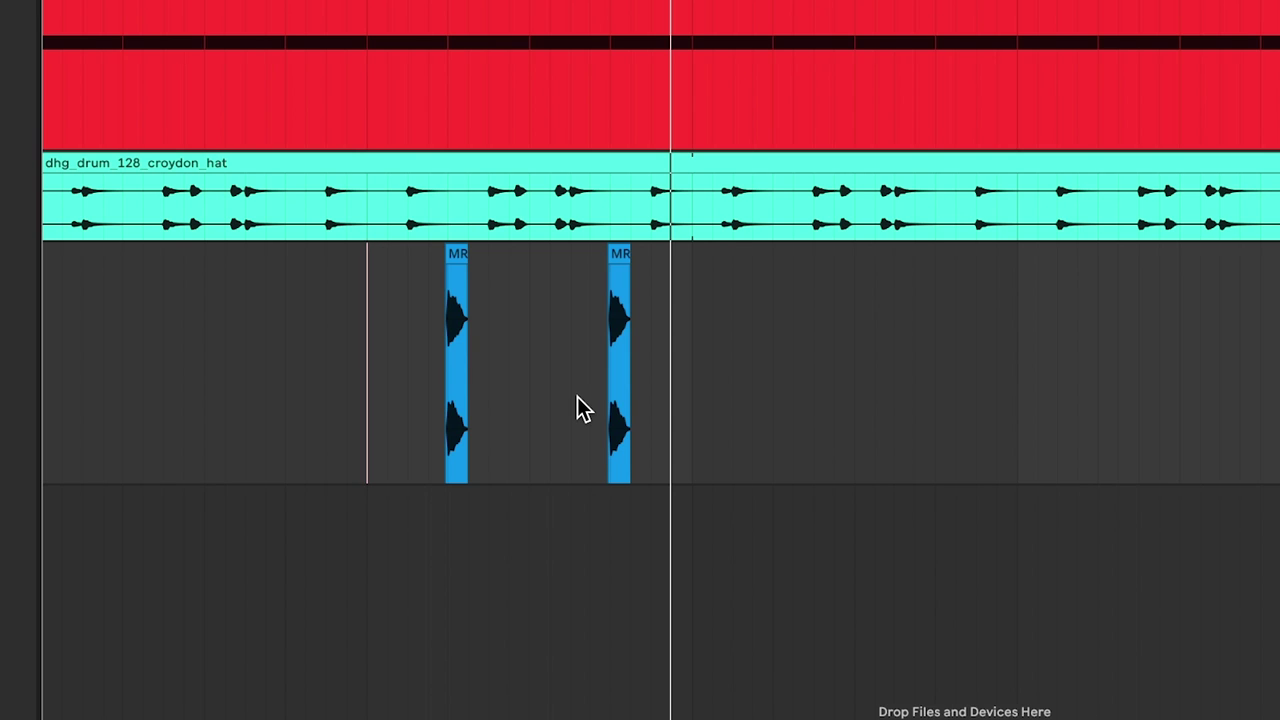
Step: Move the copied hit so its clip start, rather than its transient, sits on the 2.4 grid line, and play both hits
{"action": "left_click_drag", "start_coordinate": [615, 254], "coordinate": [622, 258]}
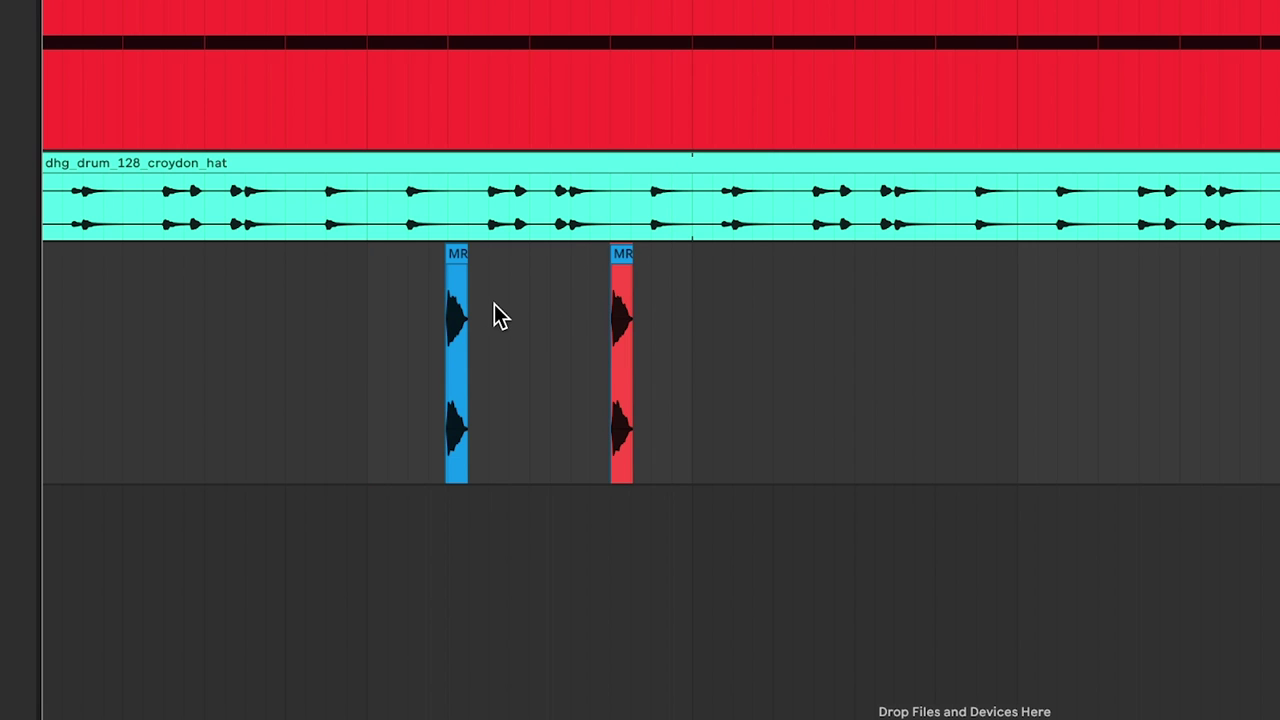
{"action": "left_click", "coordinate": [494, 306]}
{"action": "left_click", "coordinate": [348, 313]}
{"action": "key", "text": "space"}
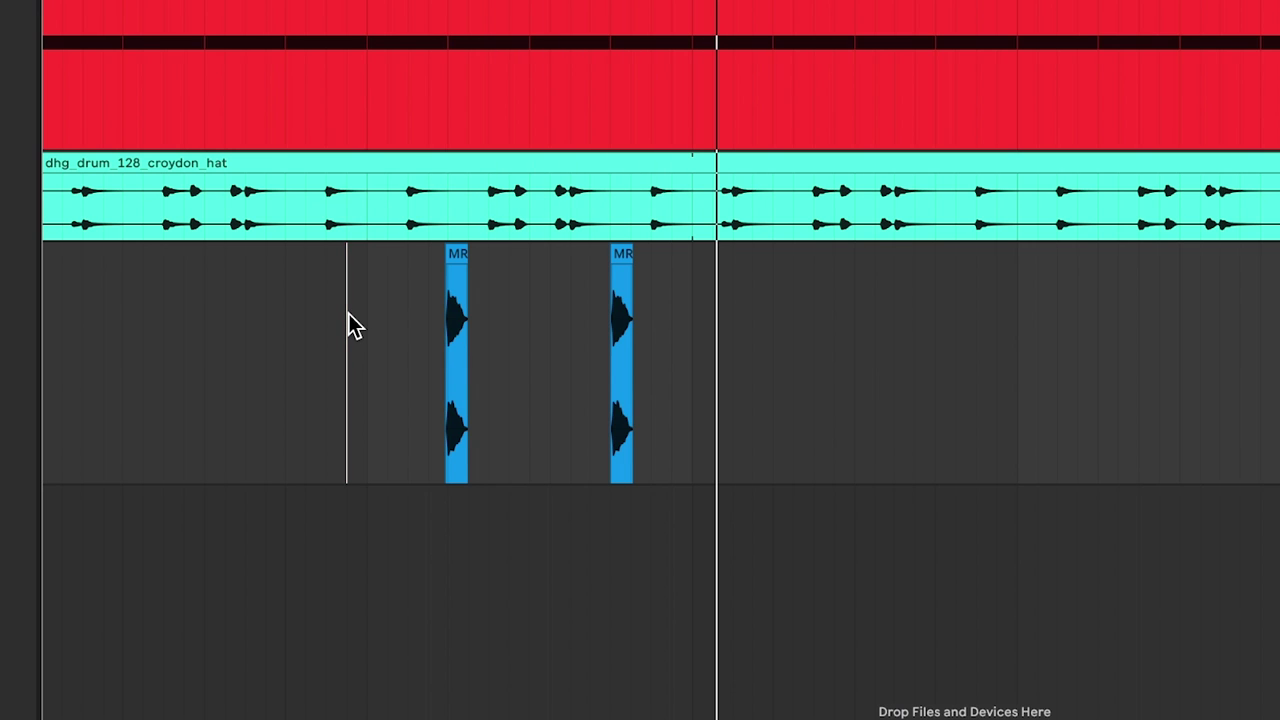
Step: Shift the copied hit slightly earlier so its transient lands on 2.4 and its clip start sits just before it
{"action": "left_click_drag", "start_coordinate": [613, 2], "coordinate": [613, 60]}
{"action": "left_click_drag", "start_coordinate": [620, 253], "coordinate": [584, 323]}
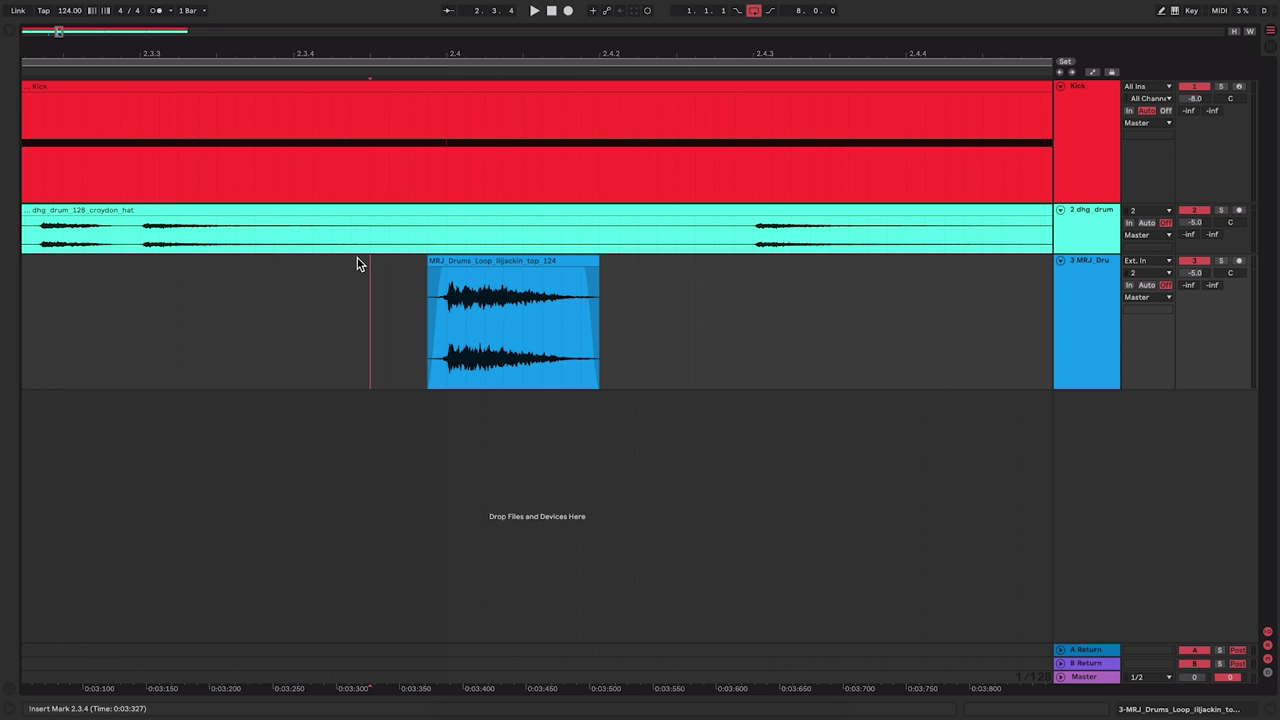
{"action": "left_click", "coordinate": [463, 263]}
Step: Delete the copied hit around beat 4 of bar 2, leaving only the hit on beat 2
{"action": "left_click_drag", "start_coordinate": [324, 54], "coordinate": [314, 6]}
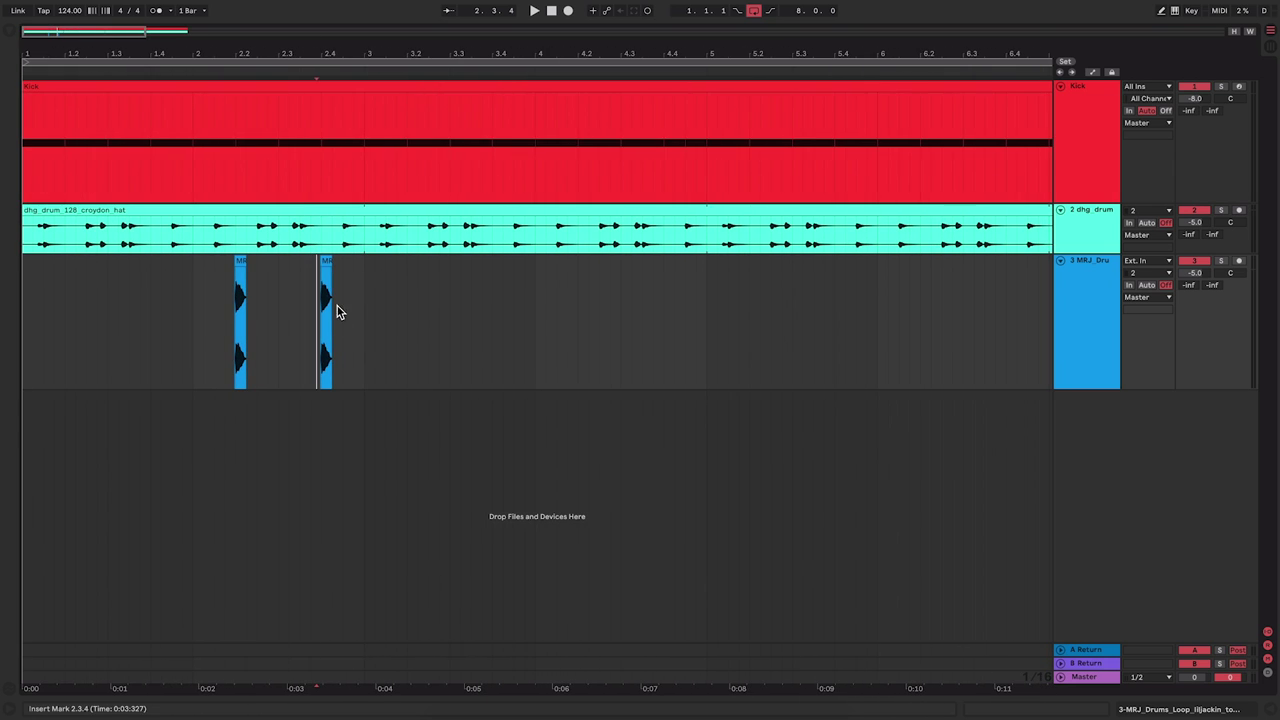
{"action": "left_click_drag", "start_coordinate": [300, 337], "coordinate": [364, 325]}
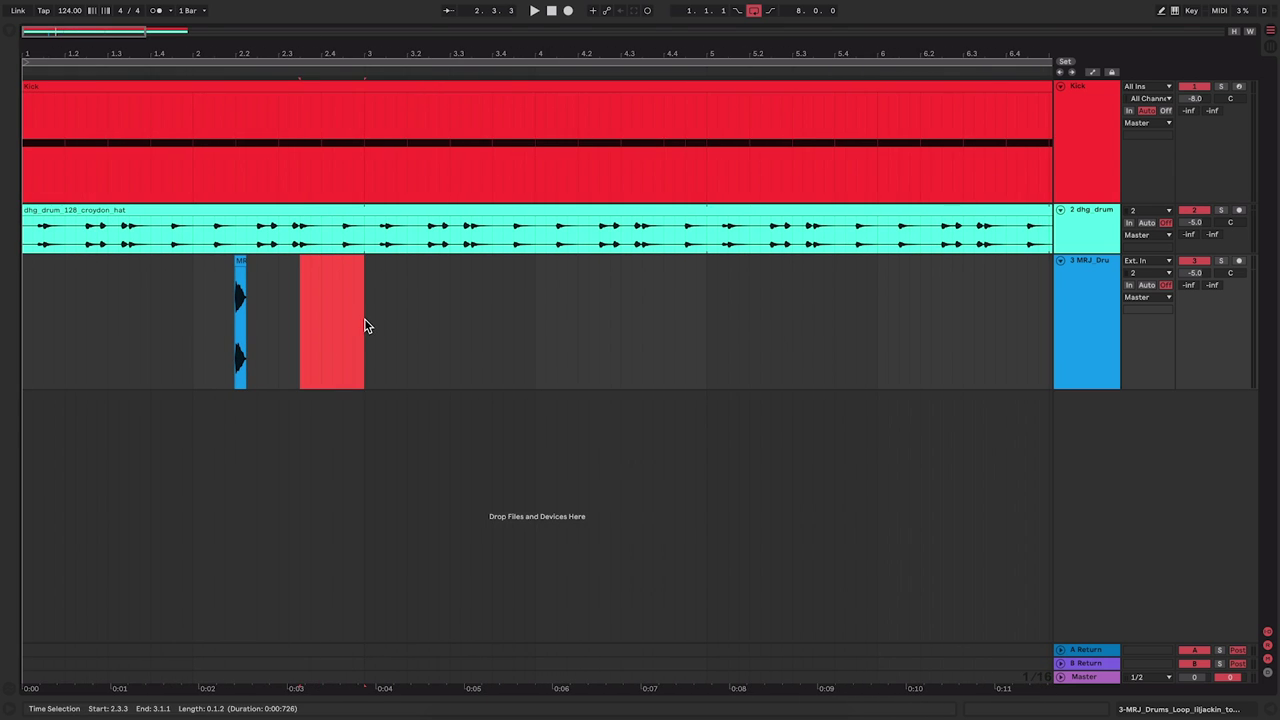
{"action": "left_click", "coordinate": [268, 296]}
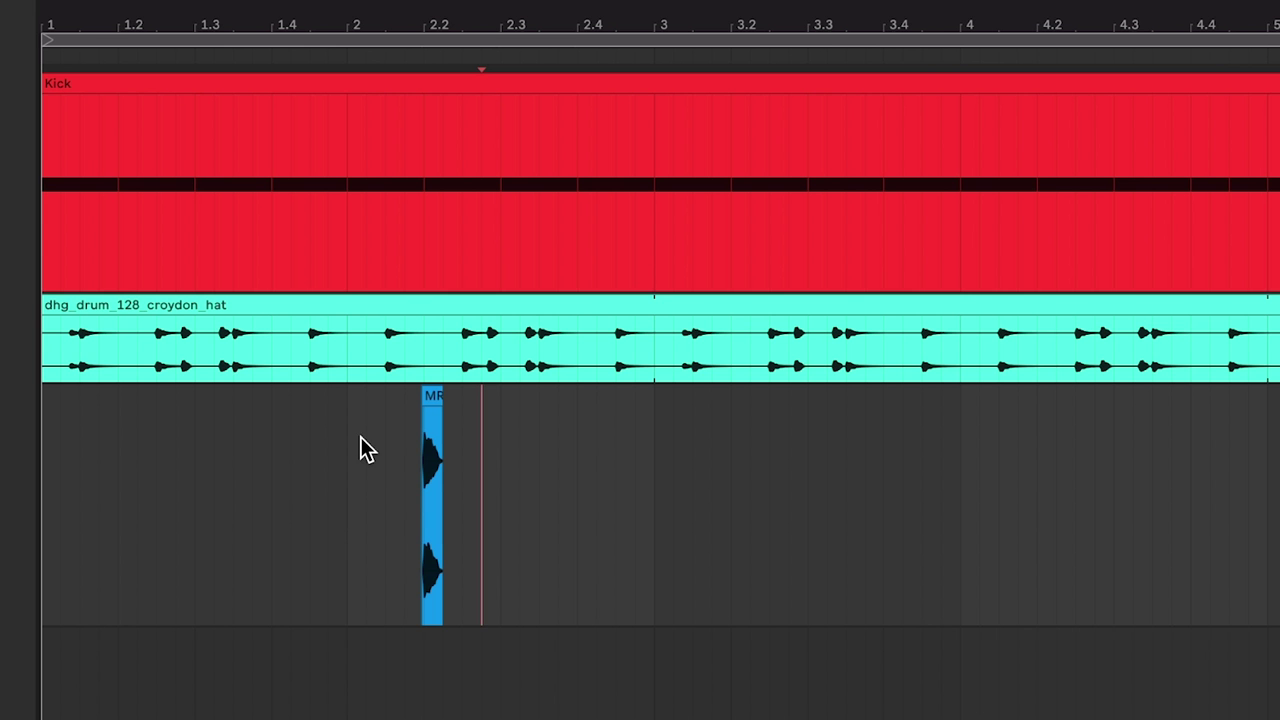
Step: Consolidate the two-beat region from 2.1.1 to 2.3.1 around the remaining hit into a single clip
{"action": "left_click", "coordinate": [350, 455]}
{"action": "left_click_drag", "start_coordinate": [350, 452], "coordinate": [502, 452]}
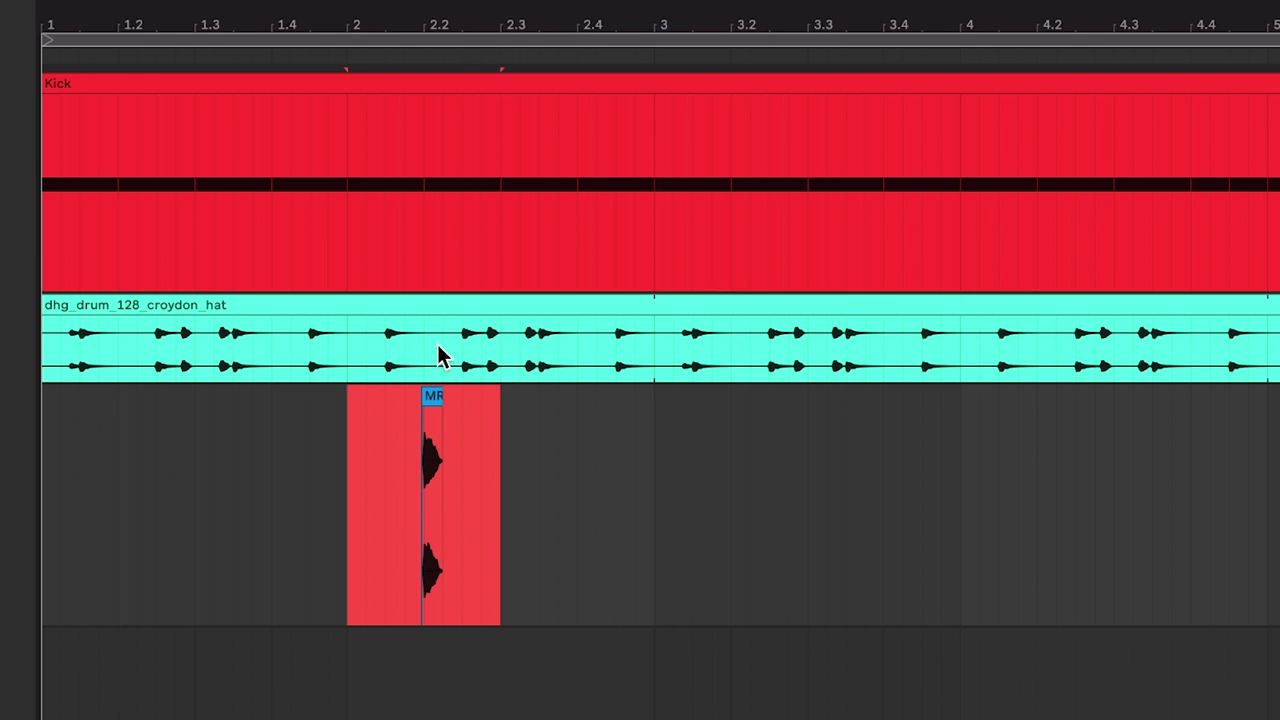
{"action": "left_click_drag", "start_coordinate": [477, 440], "coordinate": [355, 456]}
{"action": "right_click", "coordinate": [383, 434]}
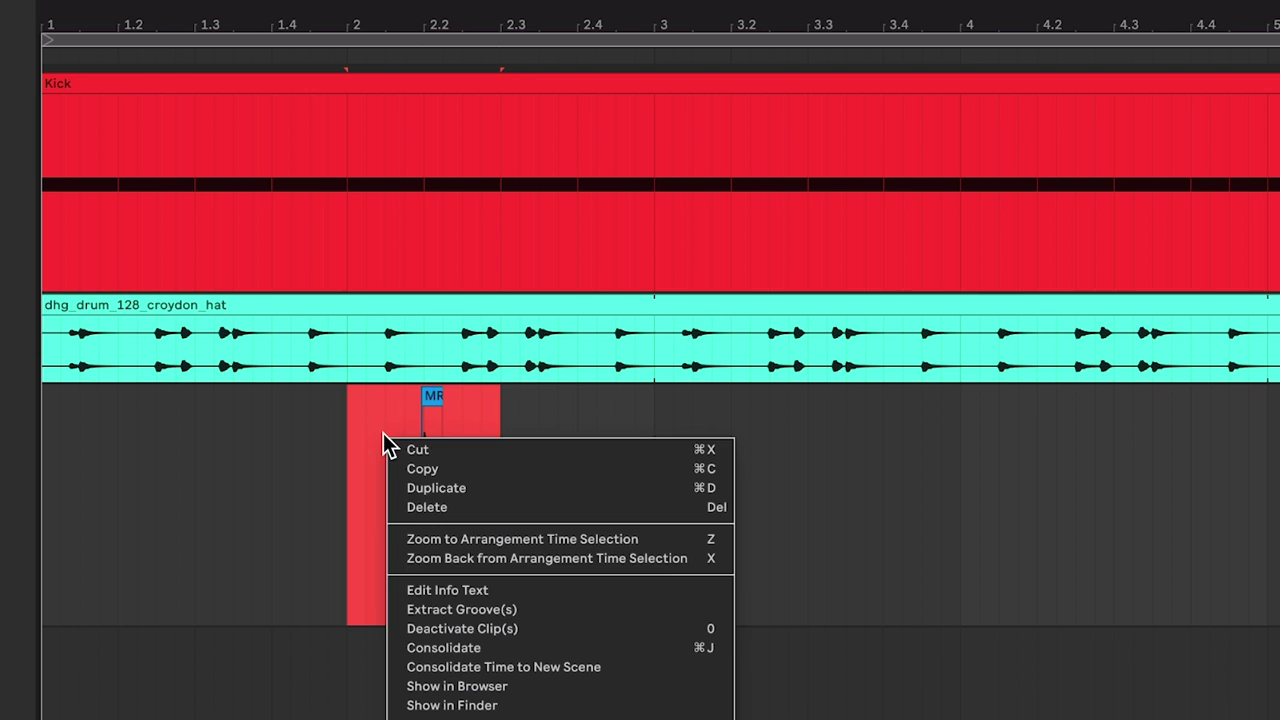
{"action": "left_click", "coordinate": [482, 650]}
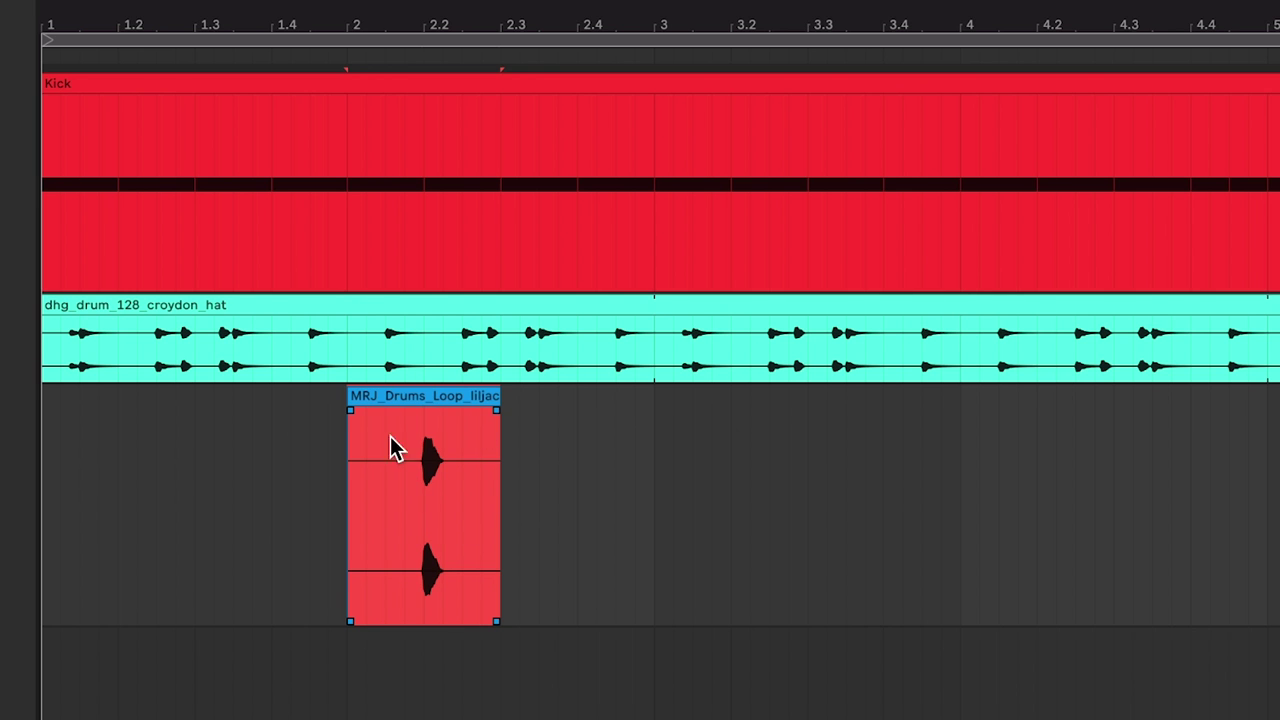
{"action": "left_click", "coordinate": [312, 466]}
Step: Duplicate the consolidated two-beat clip three times, up to the start of bar 4, and play the result from bar 2
{"action": "left_click", "coordinate": [424, 395]}
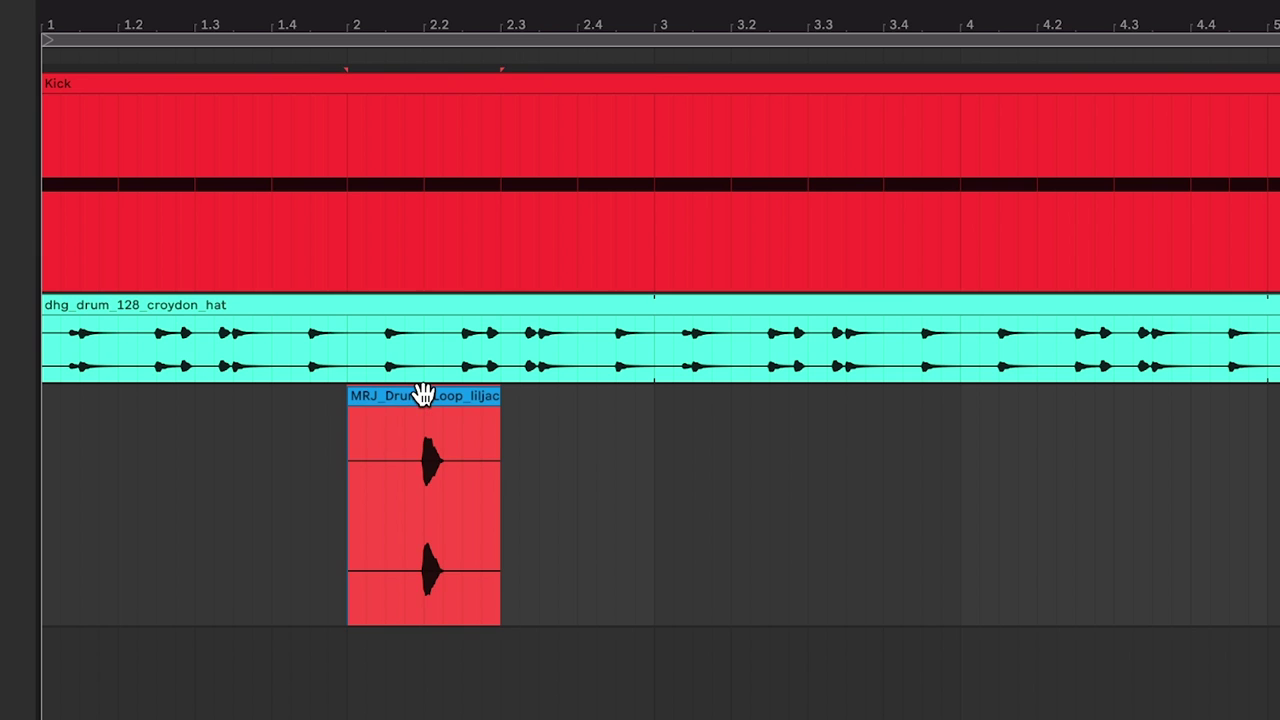
{"action": "key", "text": "ctrl+d"}
{"action": "key", "text": "ctrl+d"}
{"action": "key", "text": "ctrl+d"}
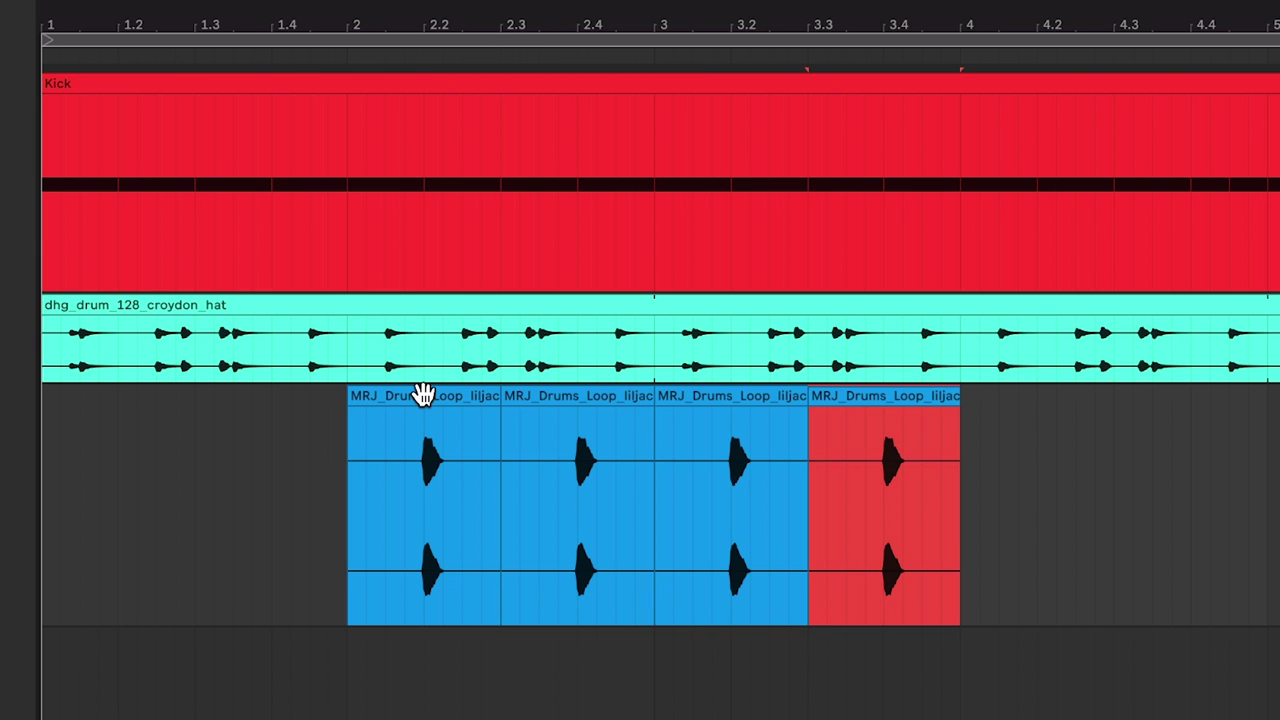
{"action": "left_click", "coordinate": [351, 483]}
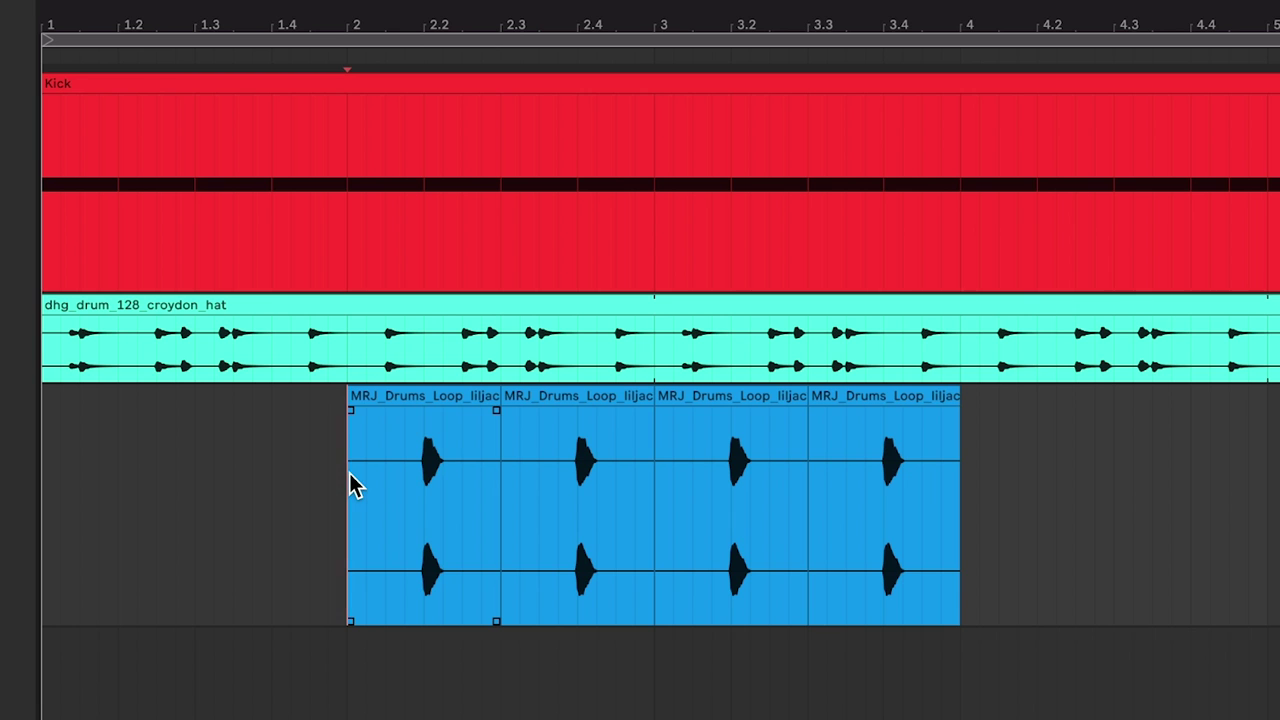
{"action": "key", "text": "space"}
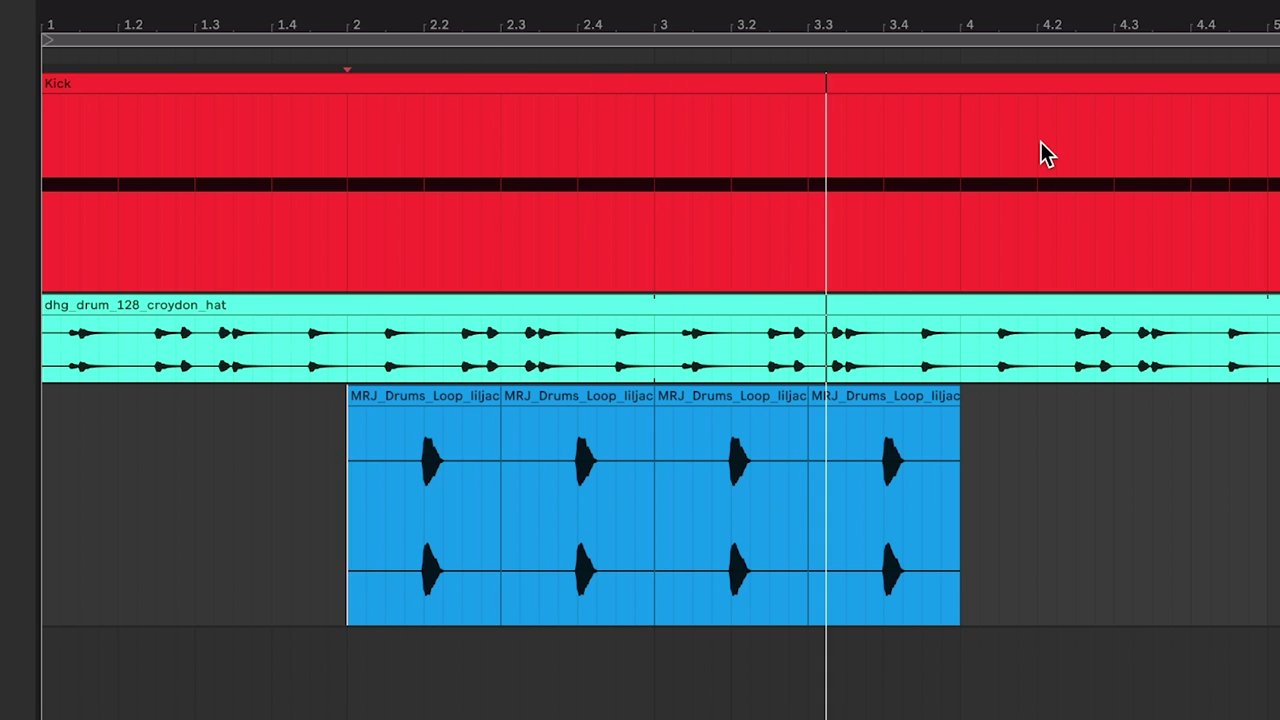
{"action": "key", "text": "space"}
Step: Delete the three duplicated clips, keeping only the original consolidated clip at the start of bar 2
{"action": "left_click_drag", "start_coordinate": [1043, 25], "coordinate": [844, 25]}
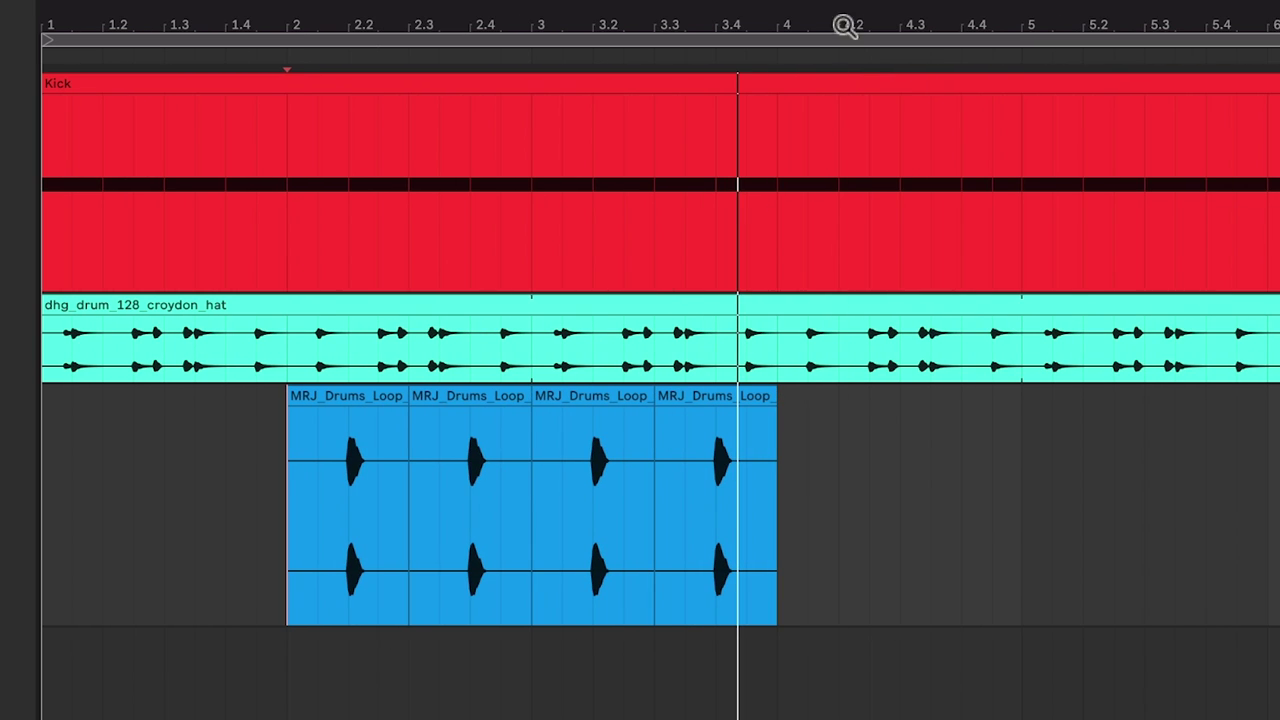
{"action": "left_click", "coordinate": [474, 394]}
{"action": "key", "text": "Delete"}
{"action": "left_click", "coordinate": [583, 391]}
{"action": "key", "text": "Delete"}
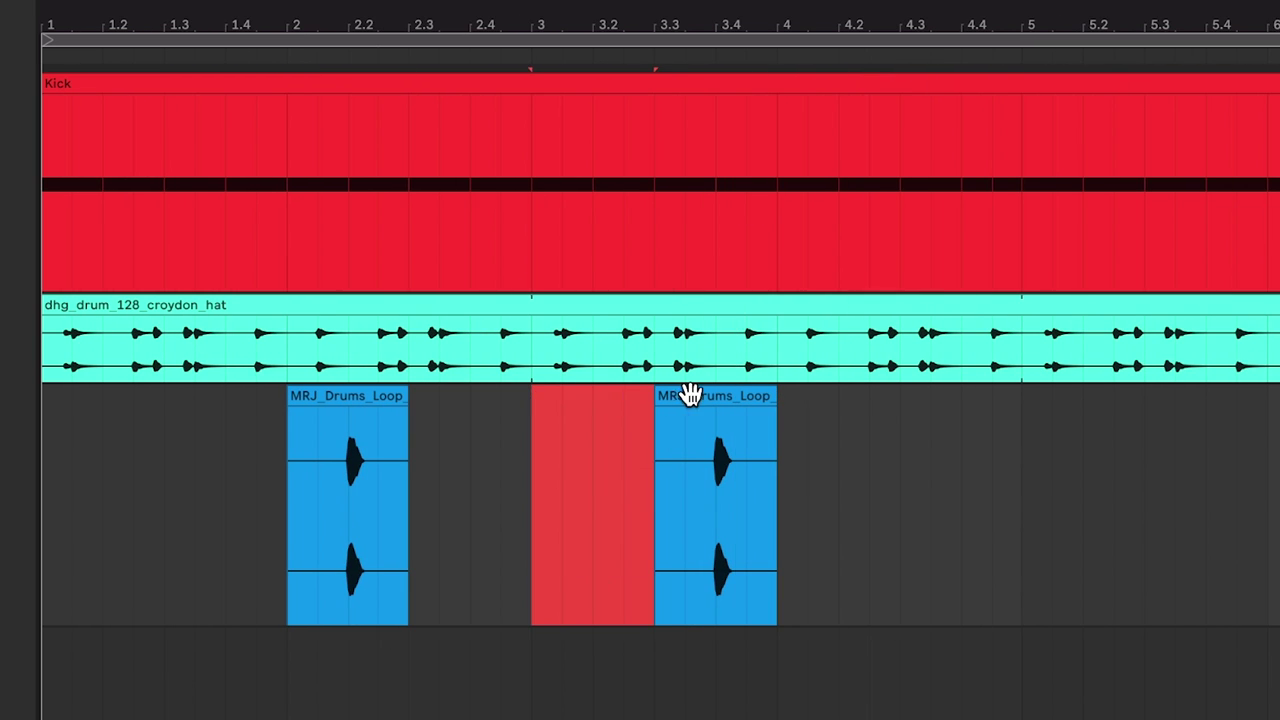
{"action": "left_click", "coordinate": [689, 391]}
{"action": "key", "text": "Delete"}
Step: Open the consolidated clip's sample settings and turn on looping
{"action": "left_click", "coordinate": [350, 426]}
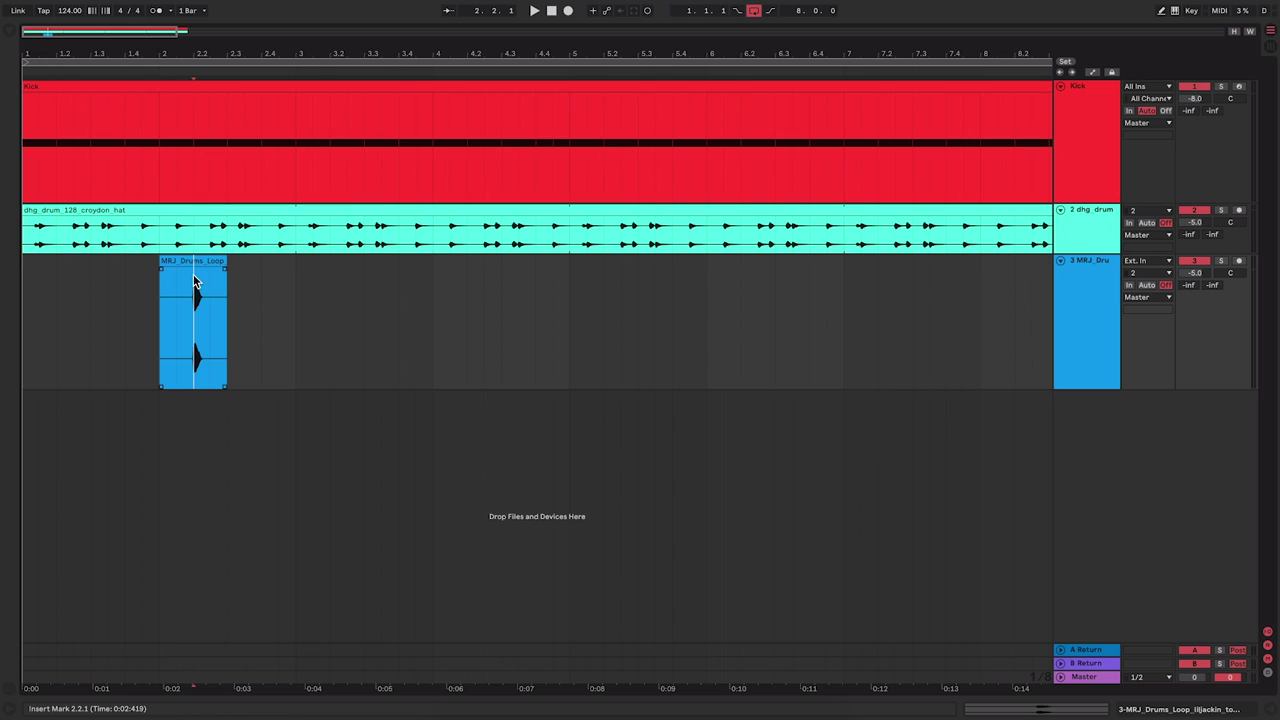
{"action": "double_click", "coordinate": [193, 261]}
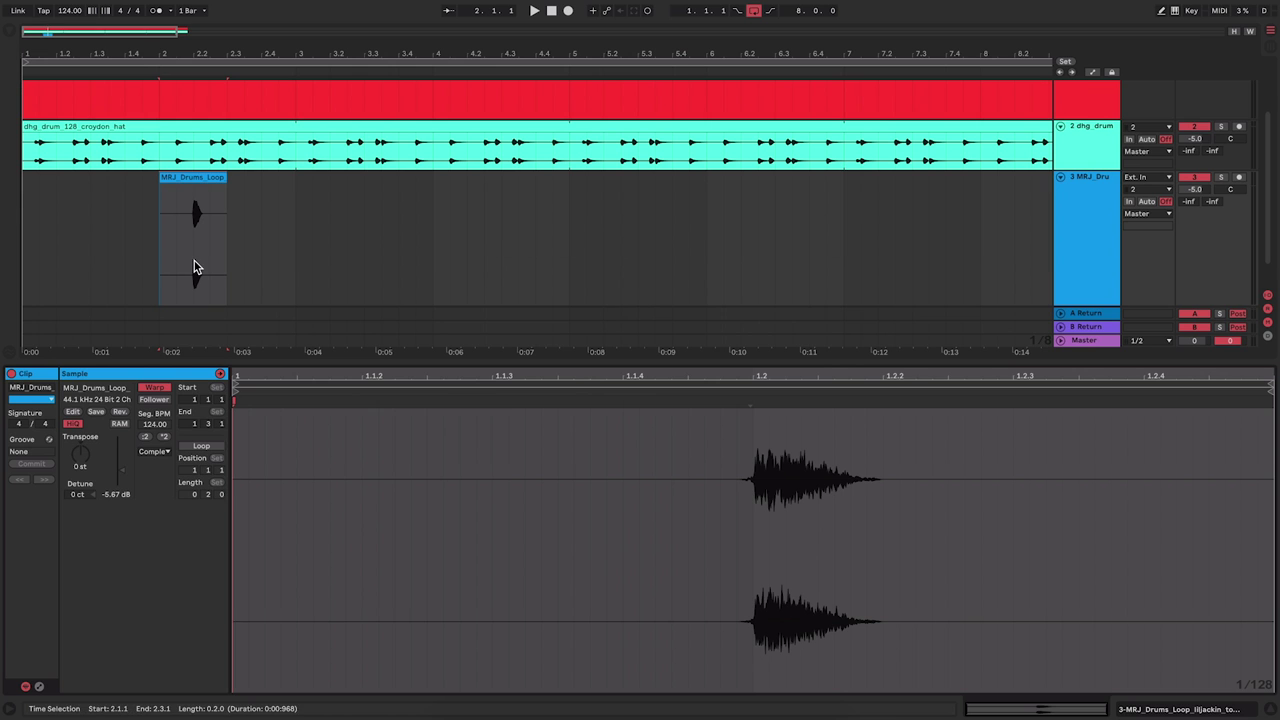
{"action": "left_click", "coordinate": [200, 446]}
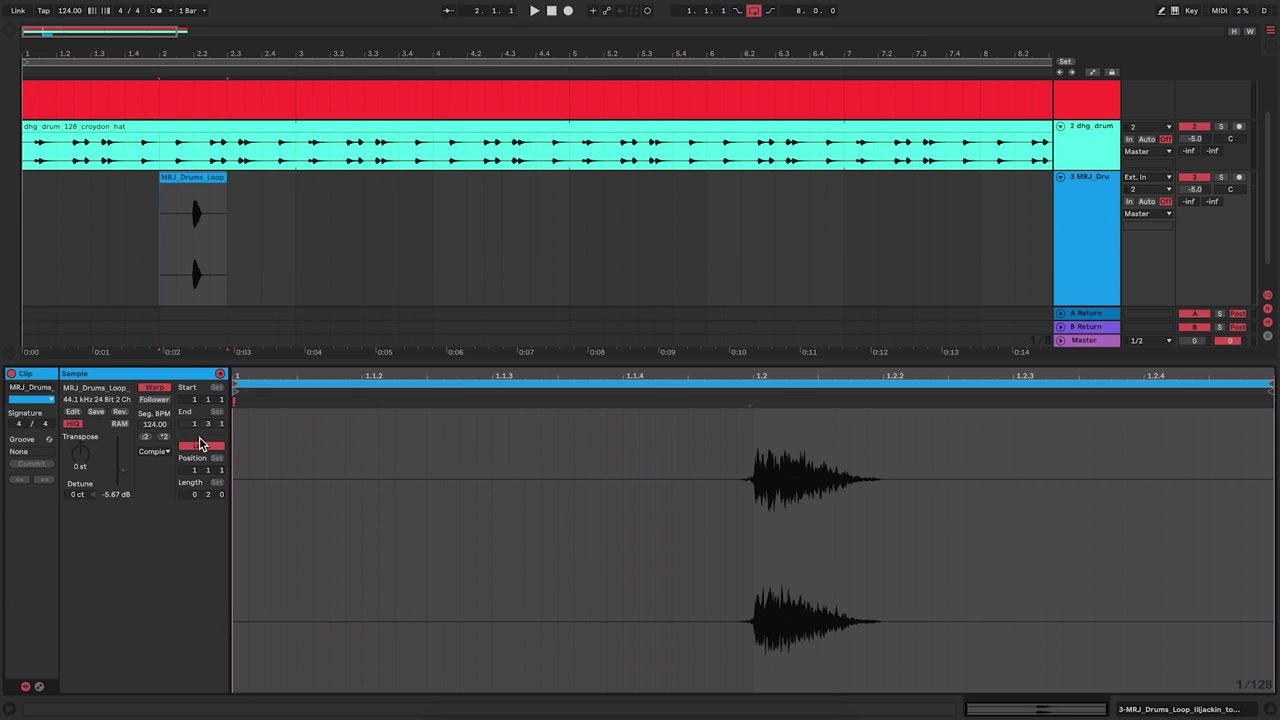
Step: Extend the looped clip back to 1.1.1 and forward to 9.1.1 so it repeats under the full eight-bar kick
{"action": "left_click_drag", "start_coordinate": [223, 178], "coordinate": [703, 178]}
{"action": "left_click_drag", "start_coordinate": [318, 178], "coordinate": [190, 183]}
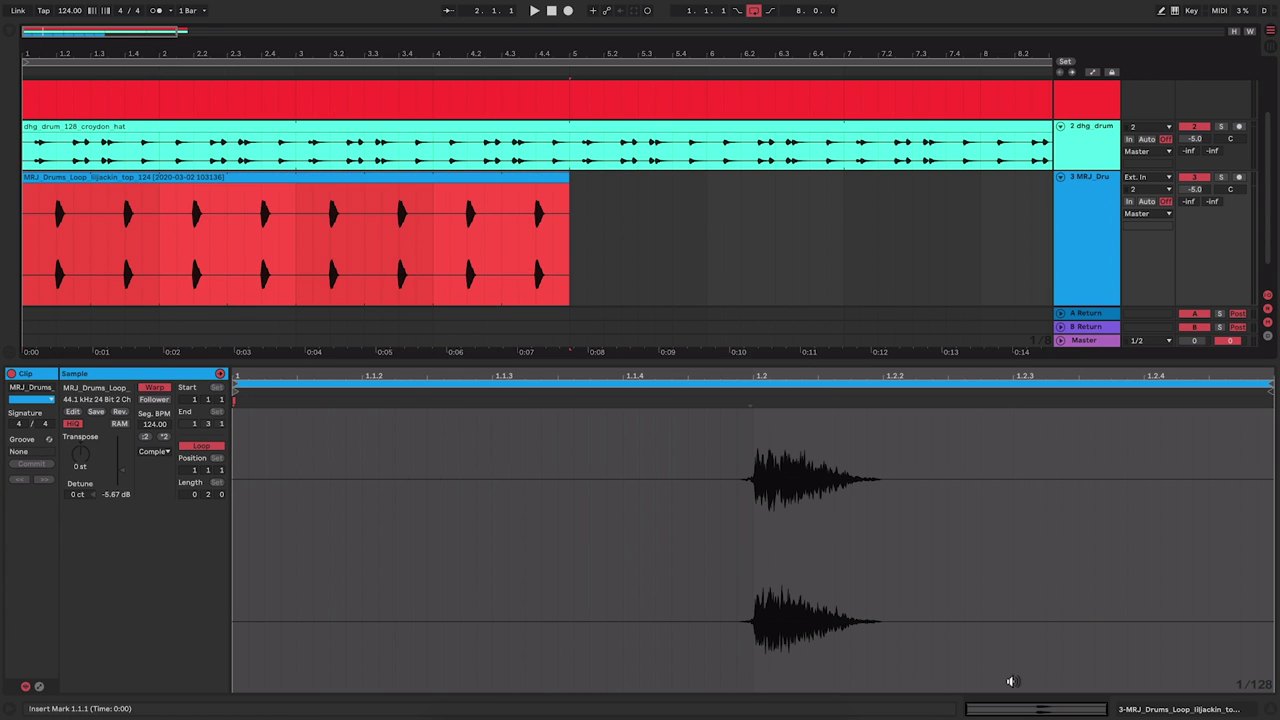
{"action": "left_click", "coordinate": [1272, 710]}
{"action": "left_click_drag", "start_coordinate": [743, 51], "coordinate": [589, 49]}
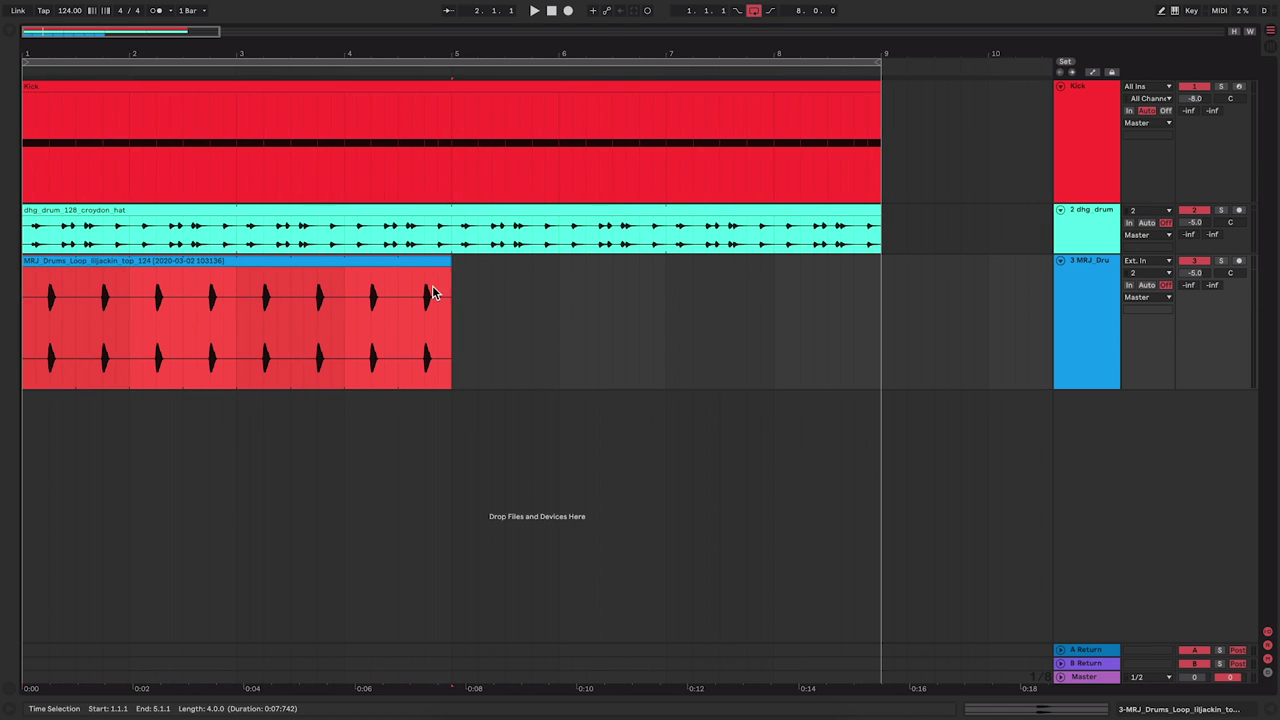
{"action": "left_click_drag", "start_coordinate": [446, 262], "coordinate": [878, 280]}
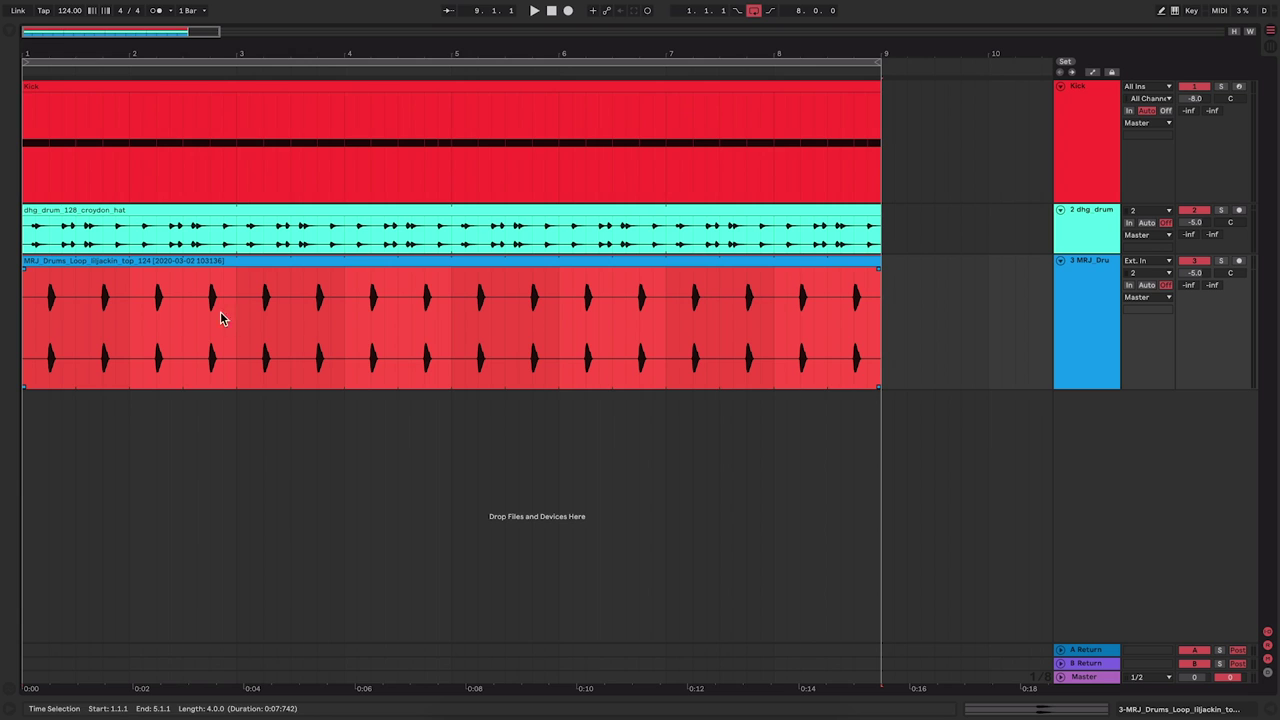
Step: Play the groove from bar 1 and lower the hit track's volume to -7.1 dB
{"action": "left_click", "coordinate": [26, 345]}
{"action": "key", "text": "space"}
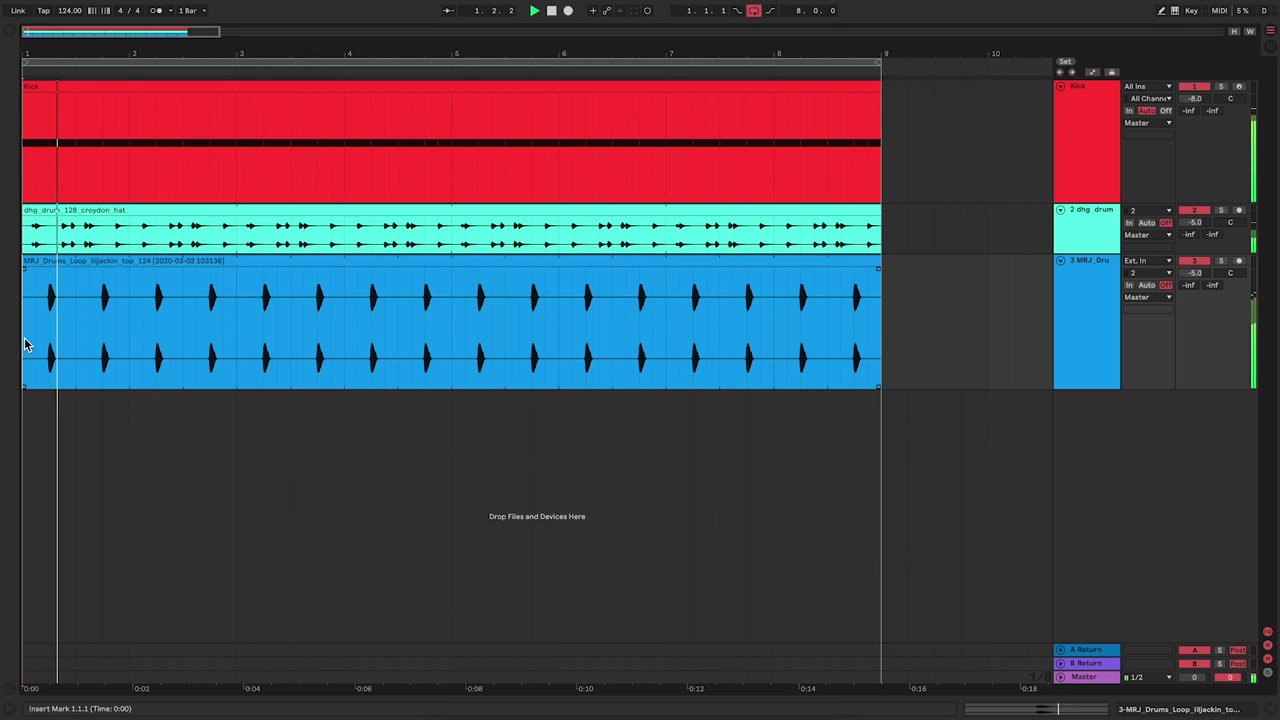
{"action": "mouse_move", "coordinate": [1194, 274]}
{"action": "left_mouse_down"}
{"action": "mouse_move", "coordinate": [1194, 288]}
{"action": "mouse_move", "coordinate": [1199, 277]}
{"action": "left_mouse_up"}
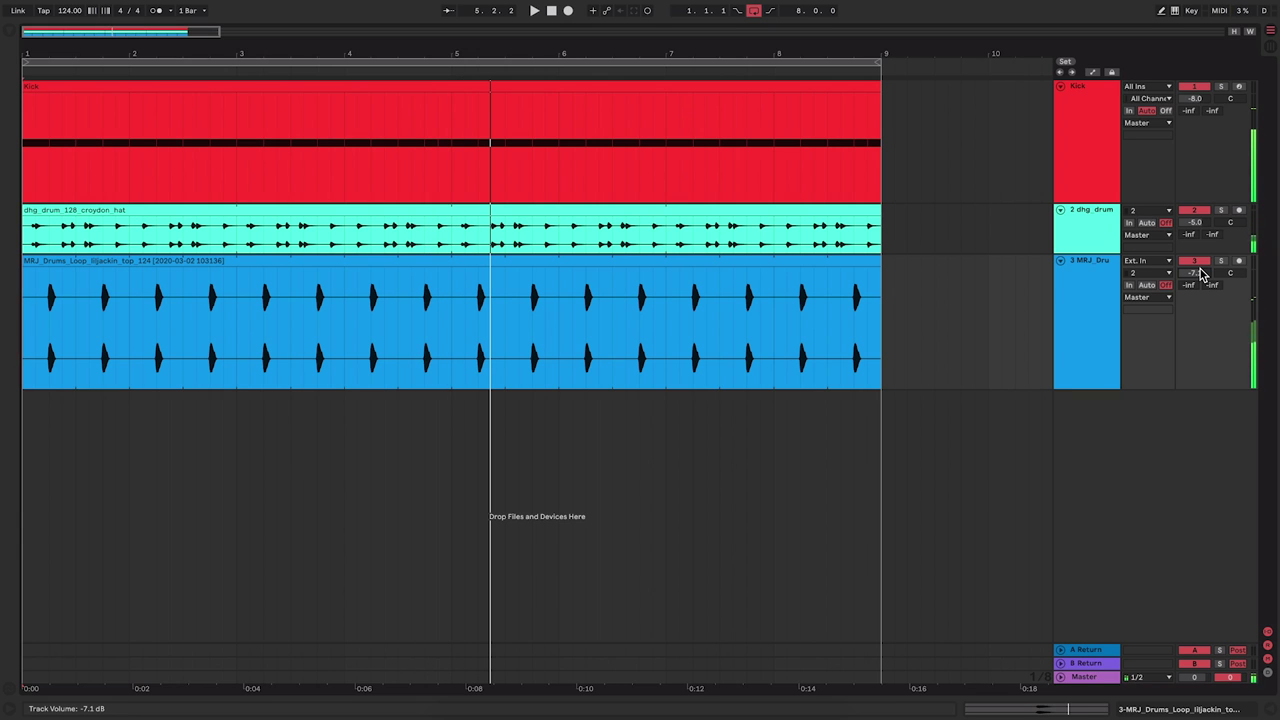
Step: Show the sample browser and delete the track holding the looped hit
{"action": "left_click", "coordinate": [6, 30]}
{"action": "left_click", "coordinate": [1078, 290]}
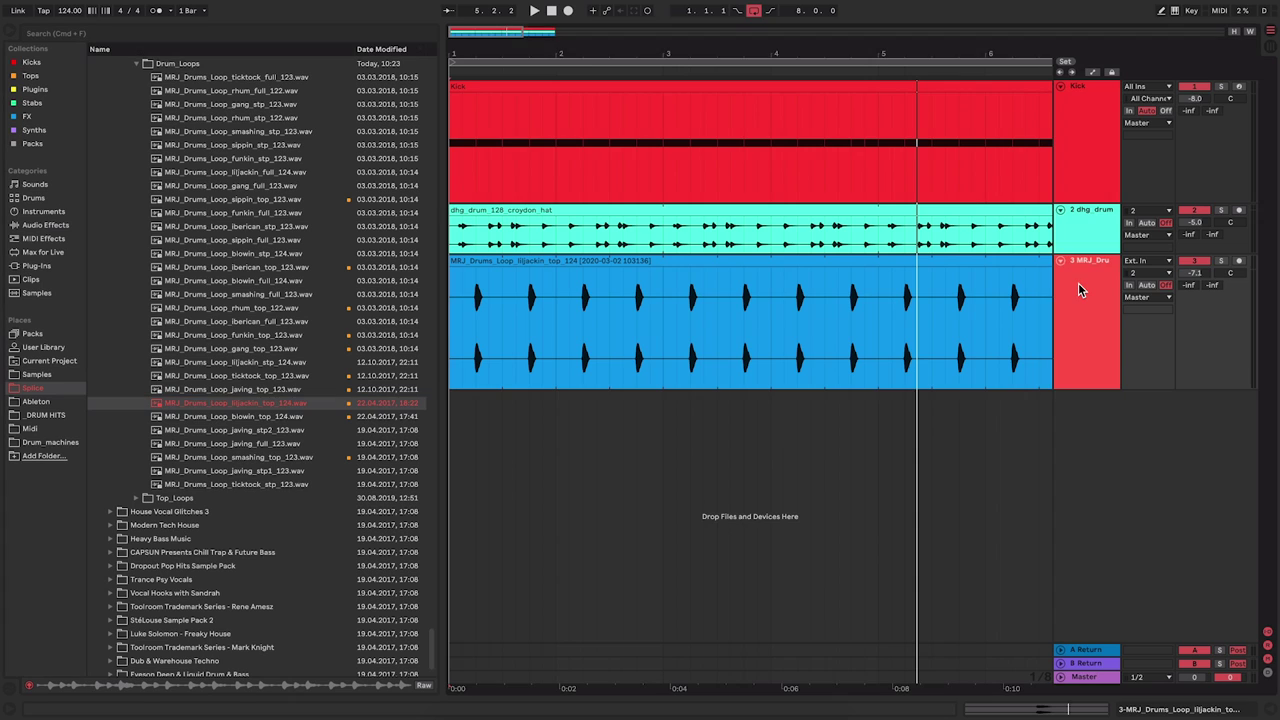
{"action": "key", "text": "Delete"}
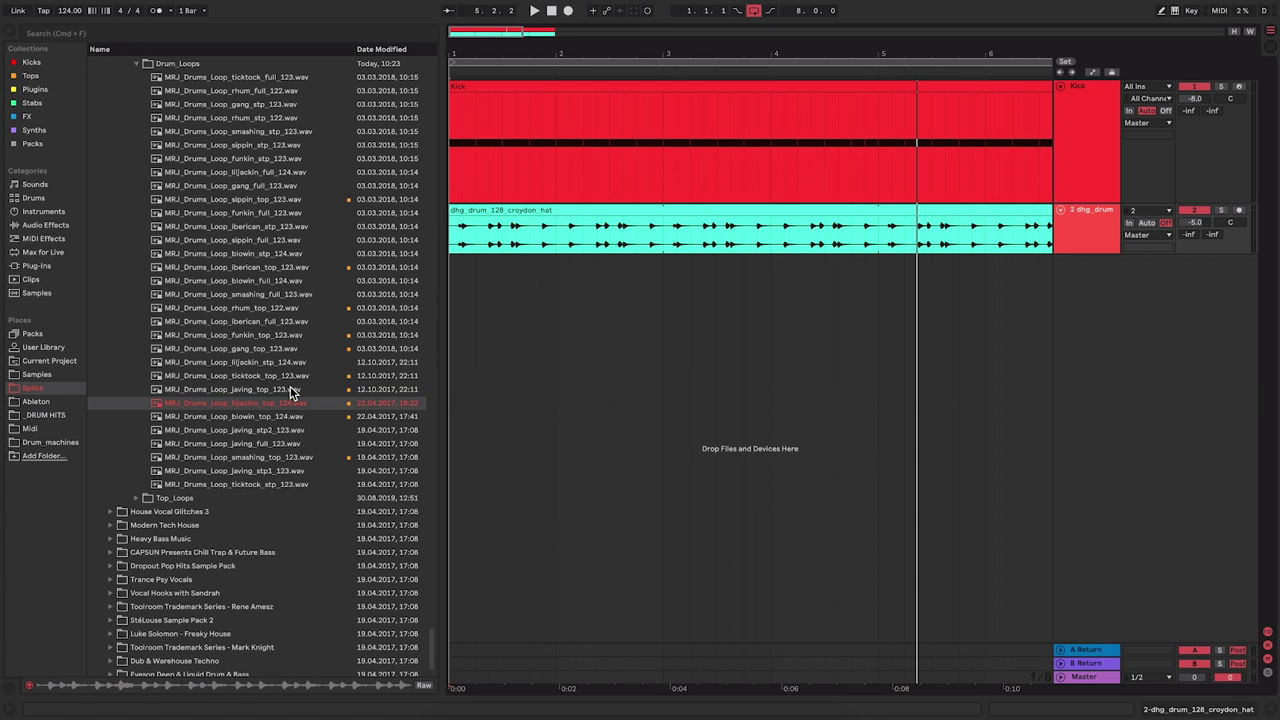
Step: Add MRJ_Drums_Loop_liljackin_top_124.wav on a new audio track from bar 1 and extend its clip to 9.1.1
{"action": "left_click_drag", "start_coordinate": [168, 408], "coordinate": [455, 320]}
{"action": "left_click_drag", "start_coordinate": [794, 52], "coordinate": [780, 15]}
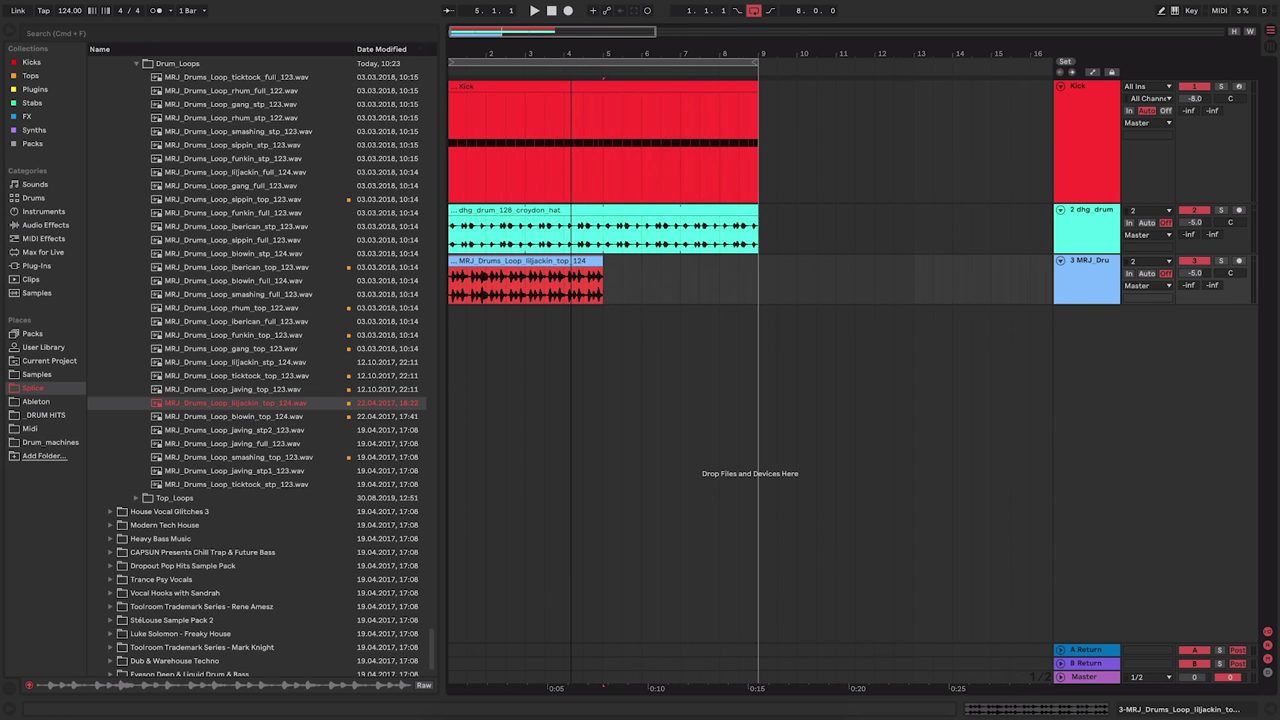
{"action": "left_click_drag", "start_coordinate": [600, 262], "coordinate": [750, 264]}
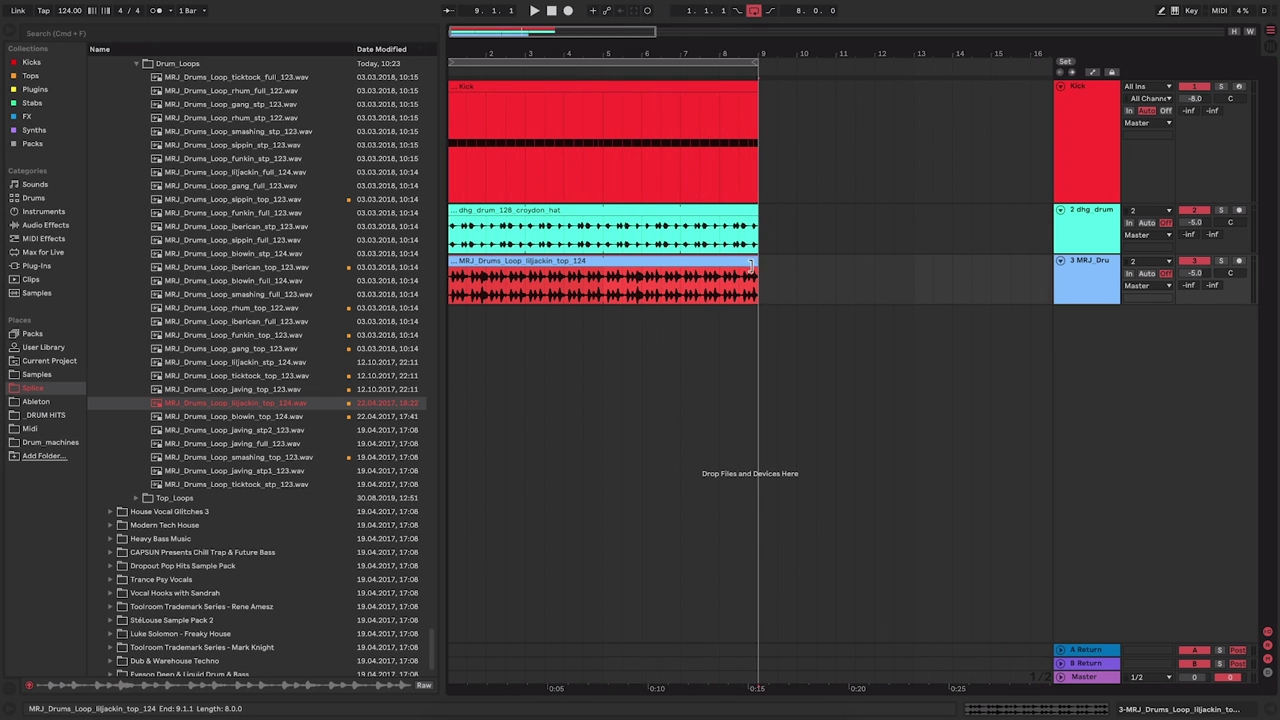
Step: Hide the sample browser, fit the arrangement to the window width, and make the liljackin track taller
{"action": "left_click", "coordinate": [13, 35]}
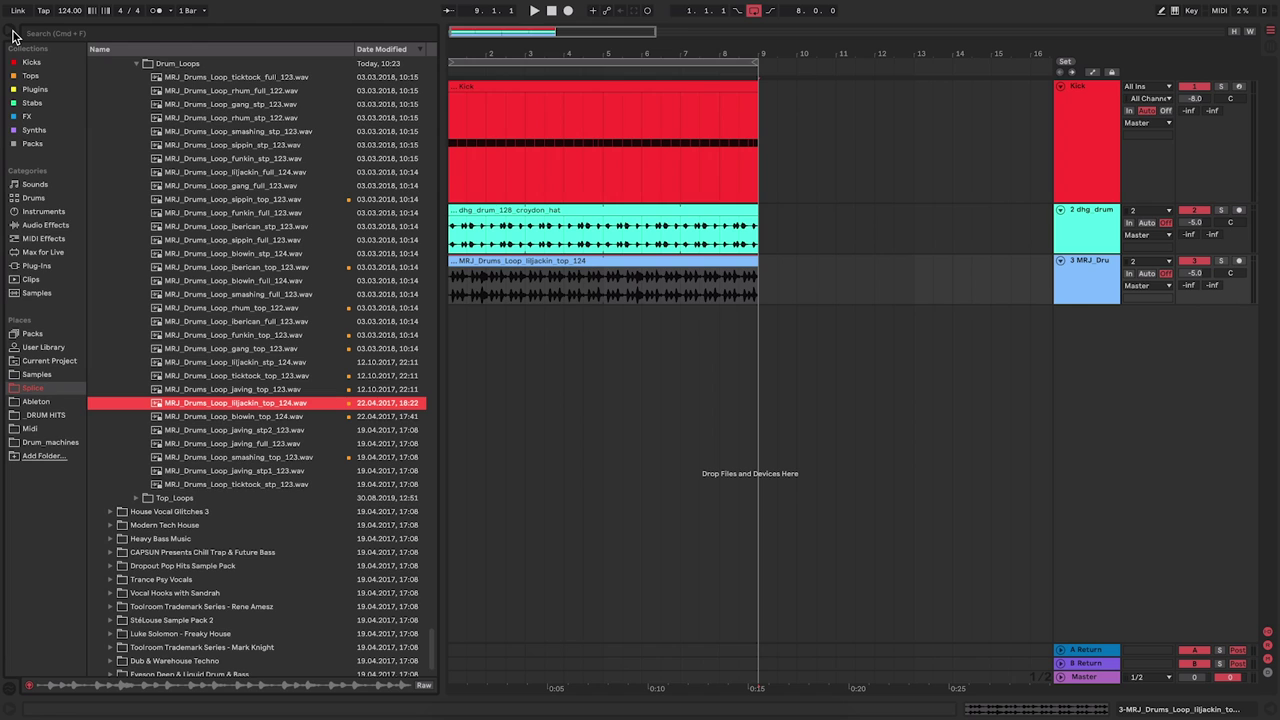
{"action": "left_click", "coordinate": [13, 35]}
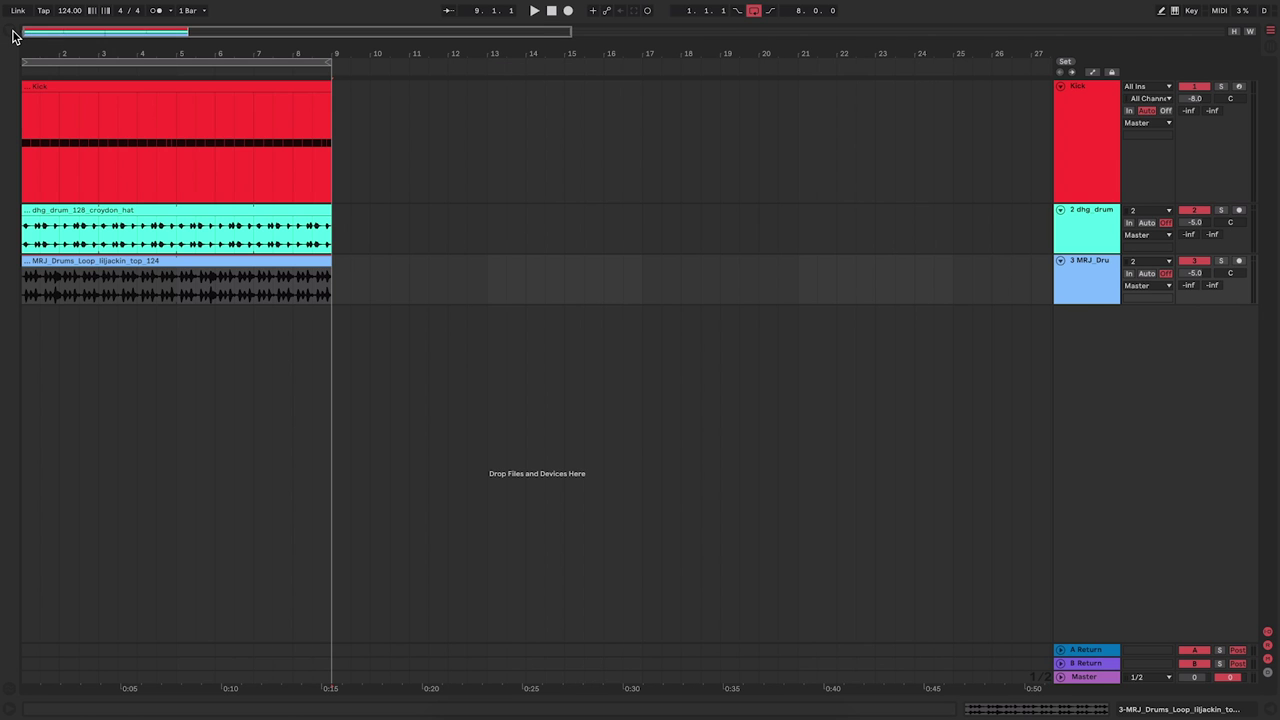
{"action": "key", "text": "w"}
{"action": "left_click_drag", "start_coordinate": [1082, 303], "coordinate": [1082, 426]}
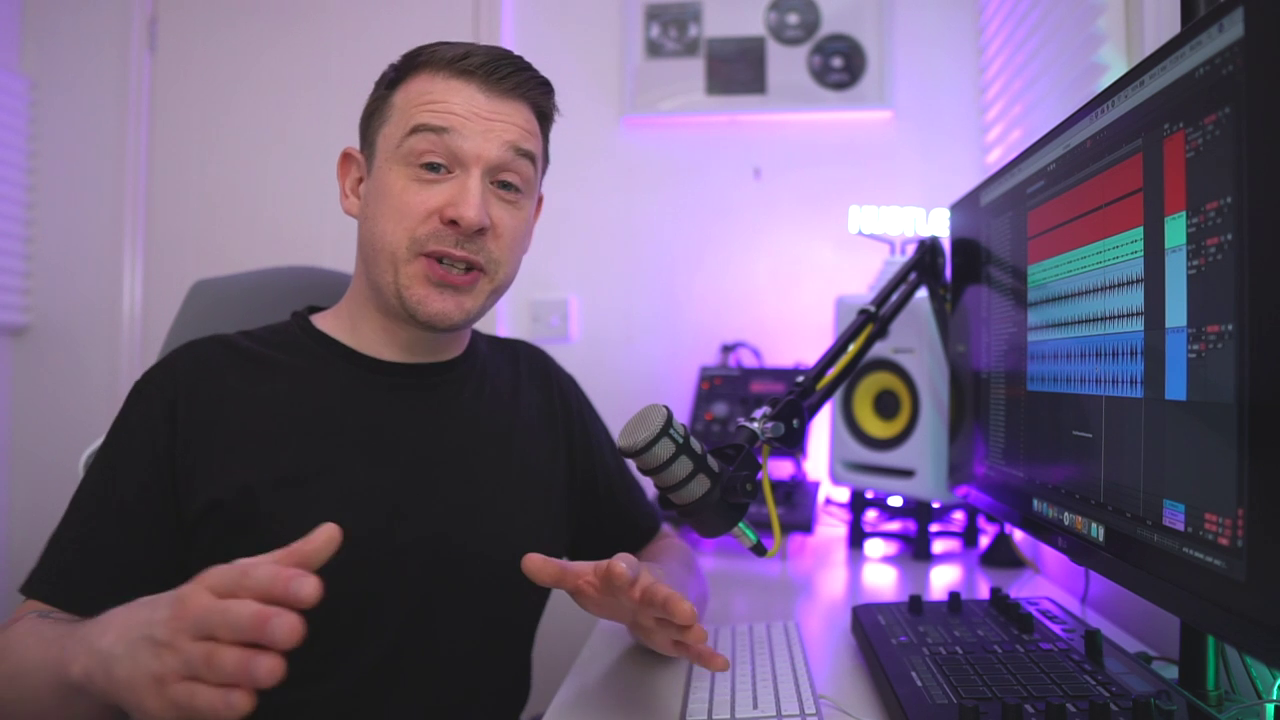
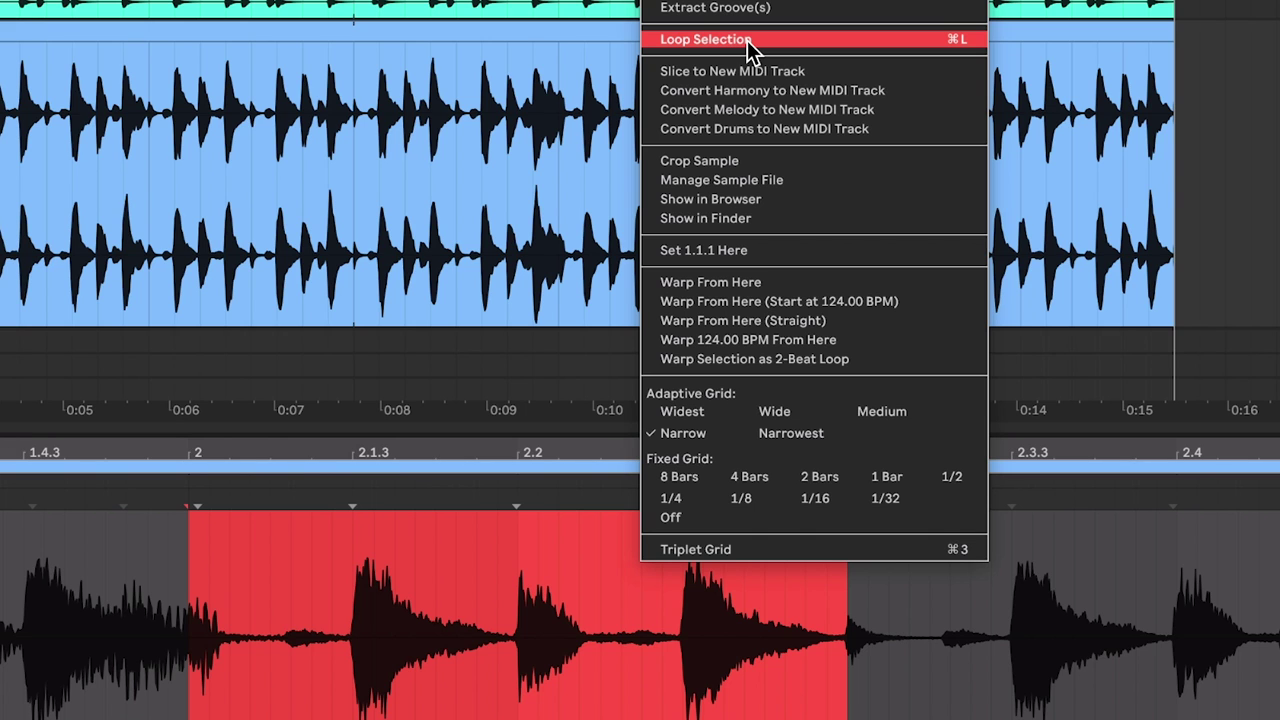
Step: Loop the two-beat selection from 2.1.1 to 2.3.1 within the liljackin clip and play the result
{"action": "left_click", "coordinate": [747, 40]}
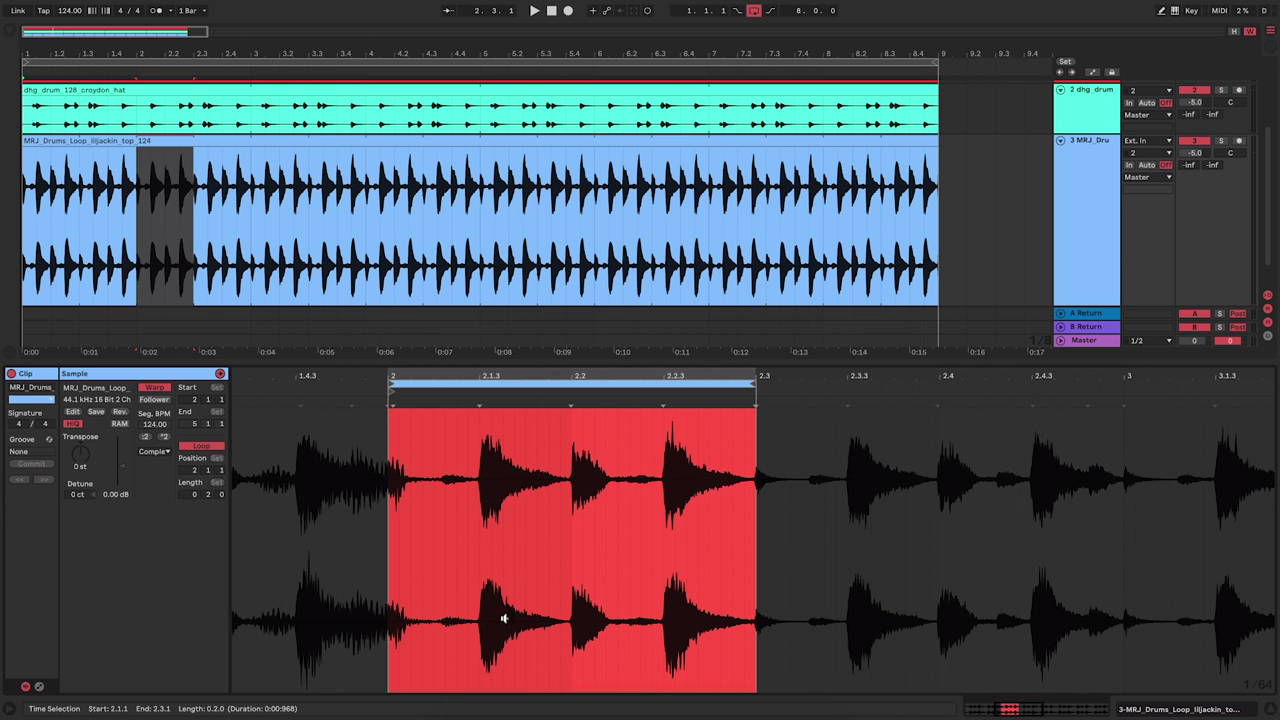
{"action": "left_click_drag", "start_coordinate": [677, 47], "coordinate": [677, 16]}
{"action": "left_click_drag", "start_coordinate": [627, 376], "coordinate": [577, 335]}
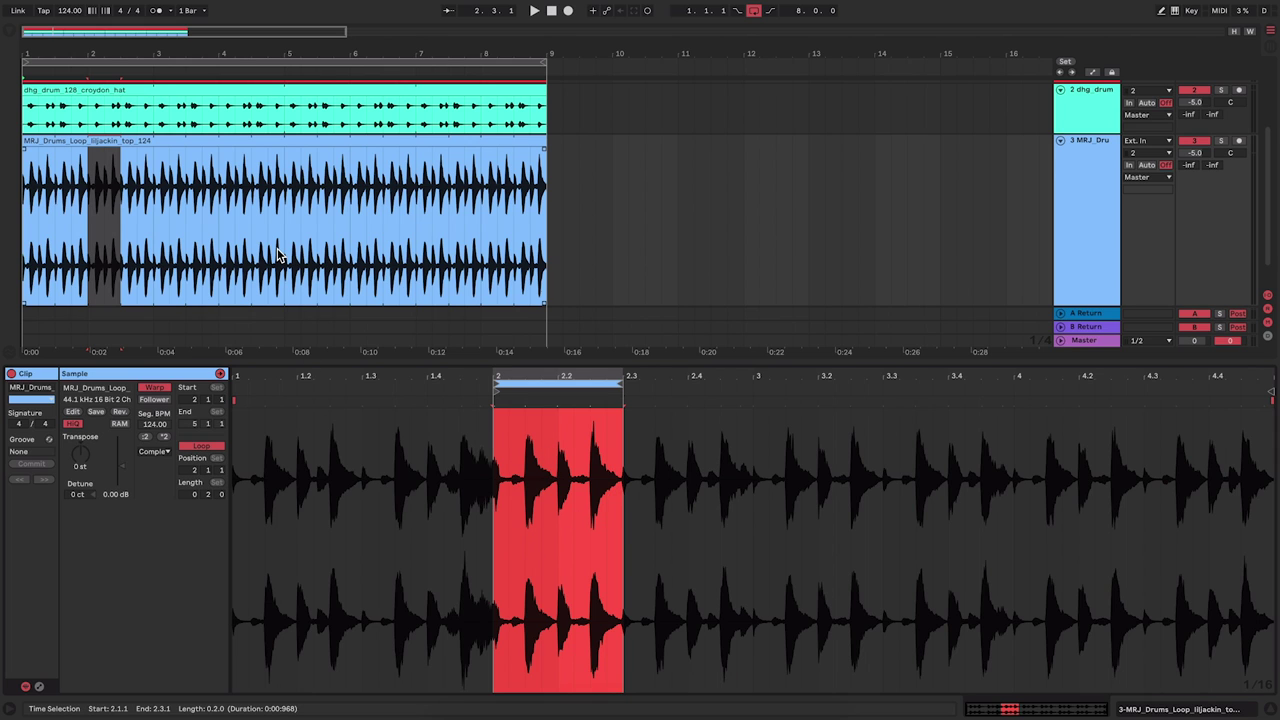
{"action": "key", "text": "space"}
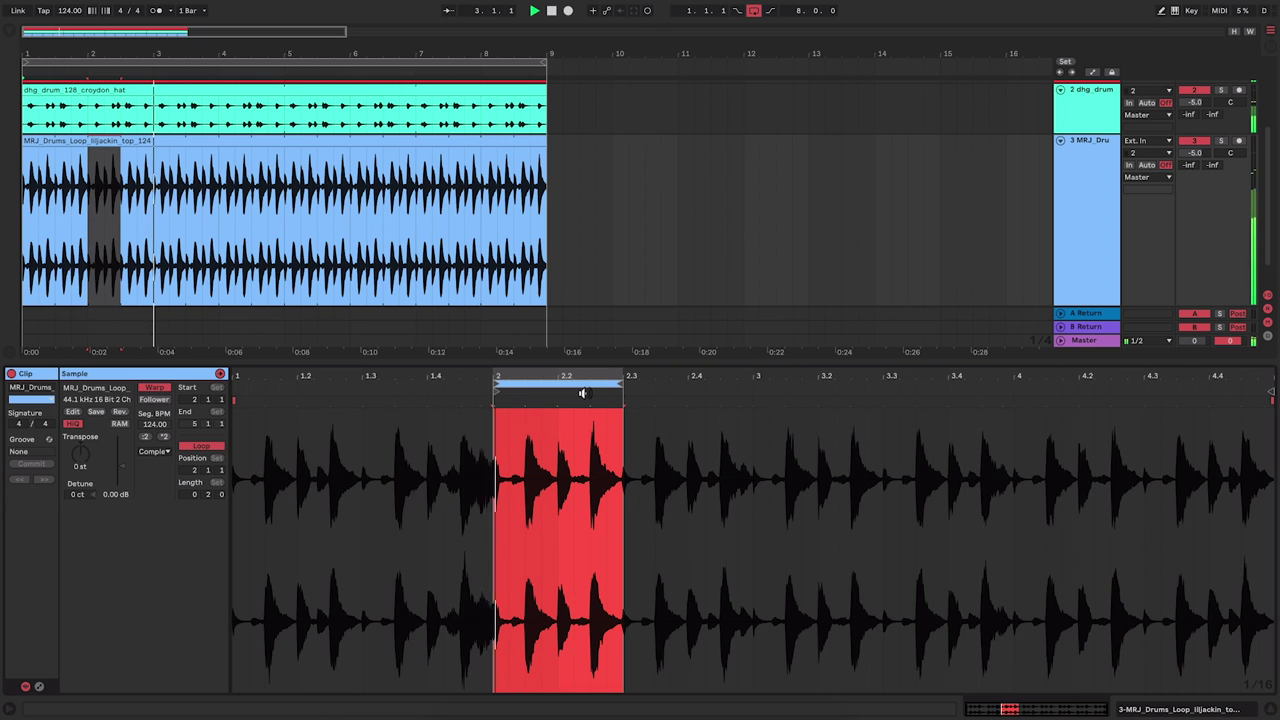
{"action": "key", "text": "space"}
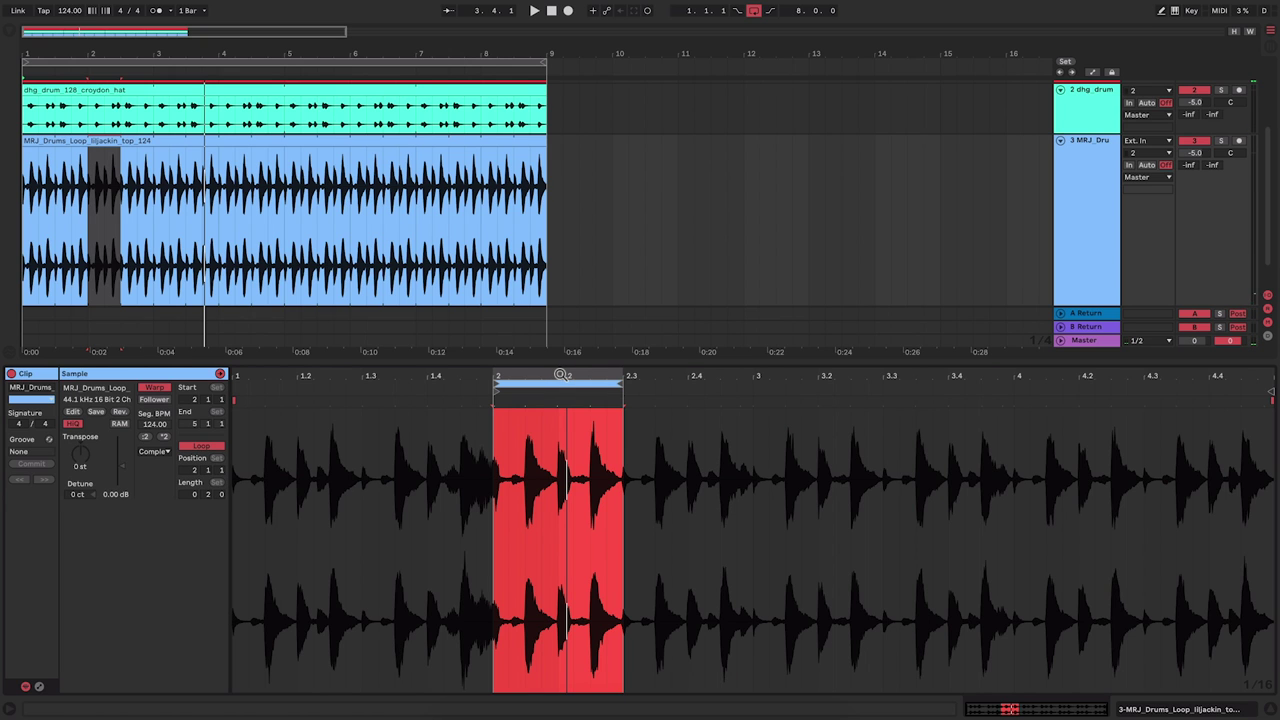
Step: Show the liljackin clip's envelopes and display the Clip Volume envelope over its sample
{"action": "left_click_drag", "start_coordinate": [562, 374], "coordinate": [566, 452]}
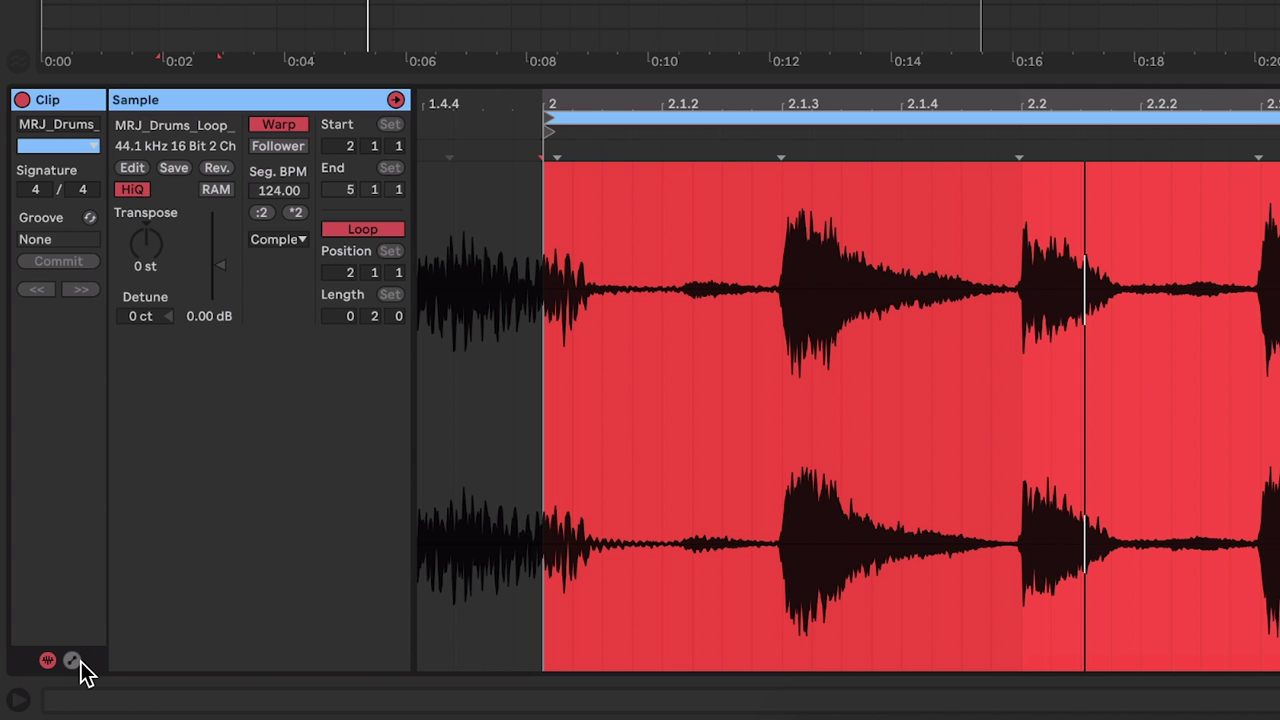
{"action": "left_click", "coordinate": [72, 661]}
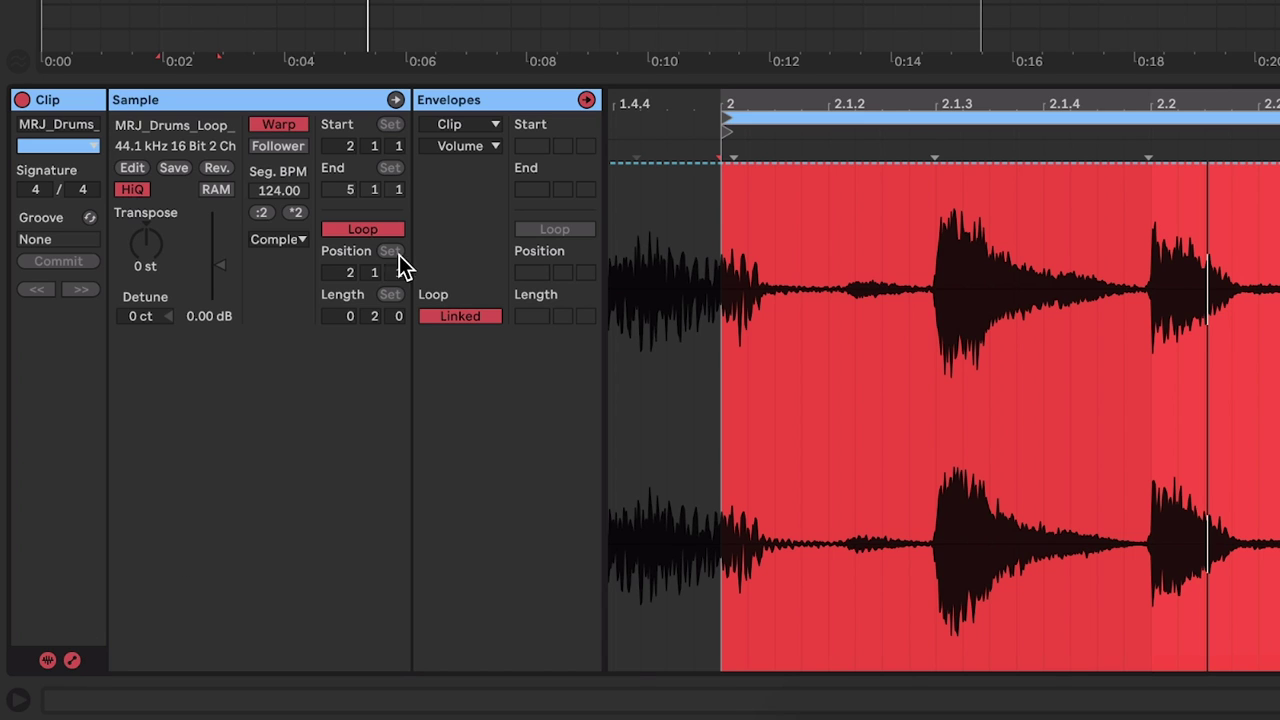
{"action": "left_click", "coordinate": [475, 124]}
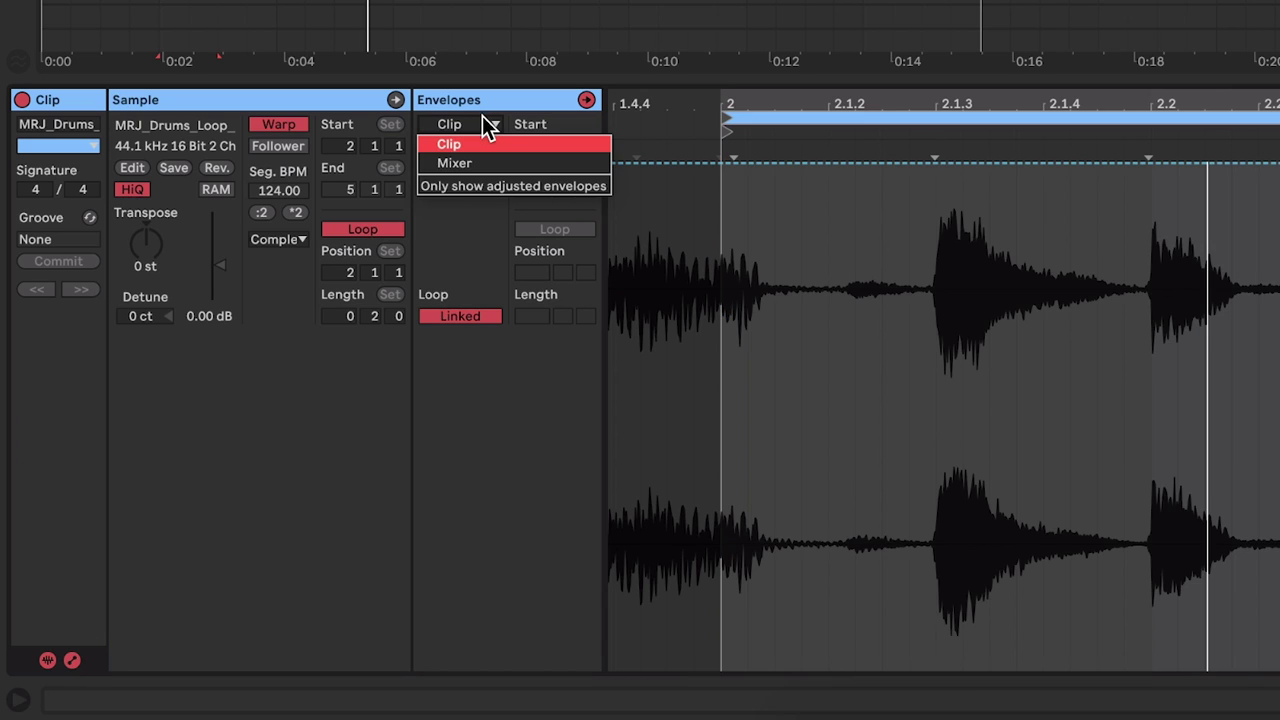
{"action": "left_click", "coordinate": [483, 117]}
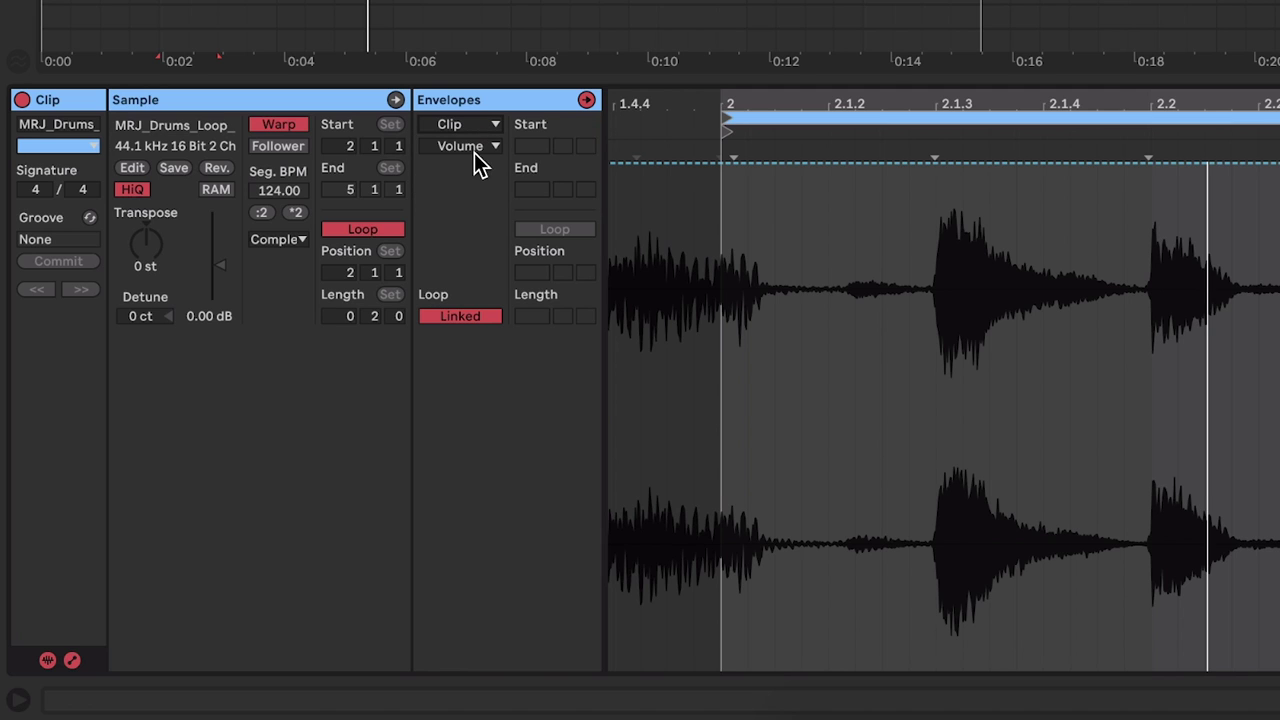
{"action": "left_click", "coordinate": [483, 126]}
{"action": "left_click", "coordinate": [476, 143]}
{"action": "left_click", "coordinate": [474, 146]}
{"action": "left_click", "coordinate": [482, 166]}
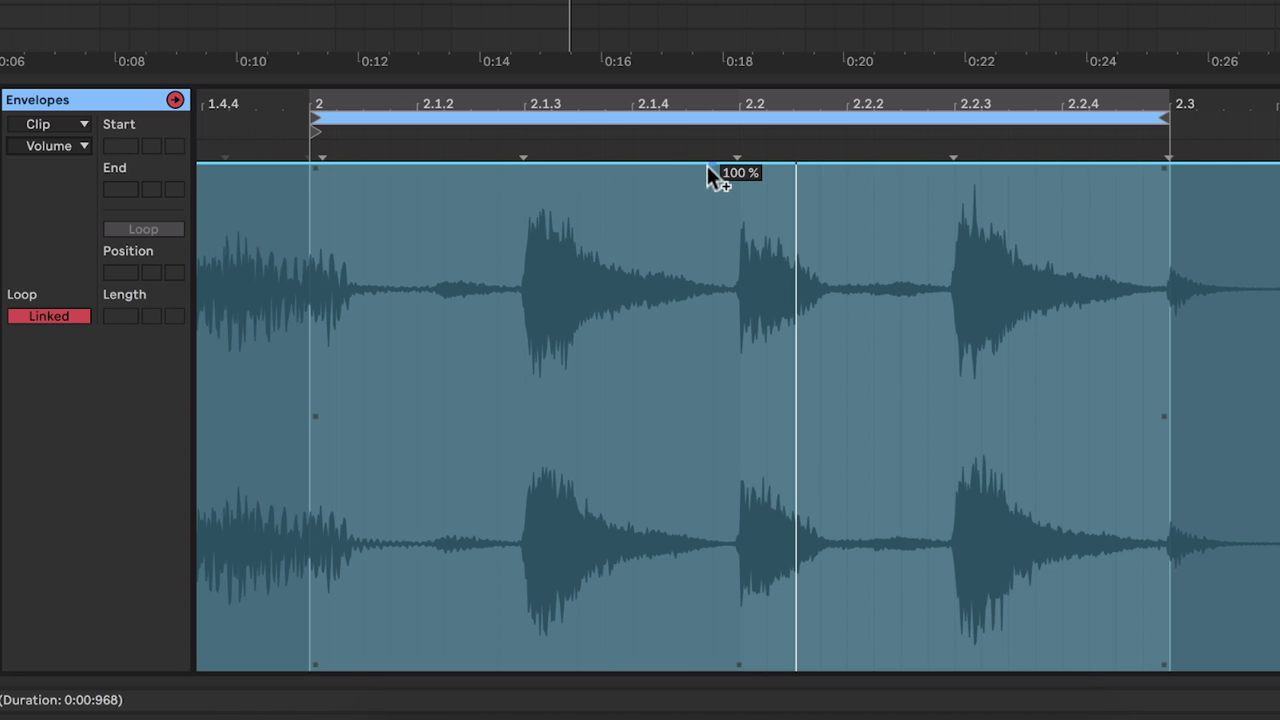
Step: Add volume breakpoints on both sides of the 2.2 hit and pull the envelope down to its minimum before and after it
{"action": "left_click", "coordinate": [711, 165]}
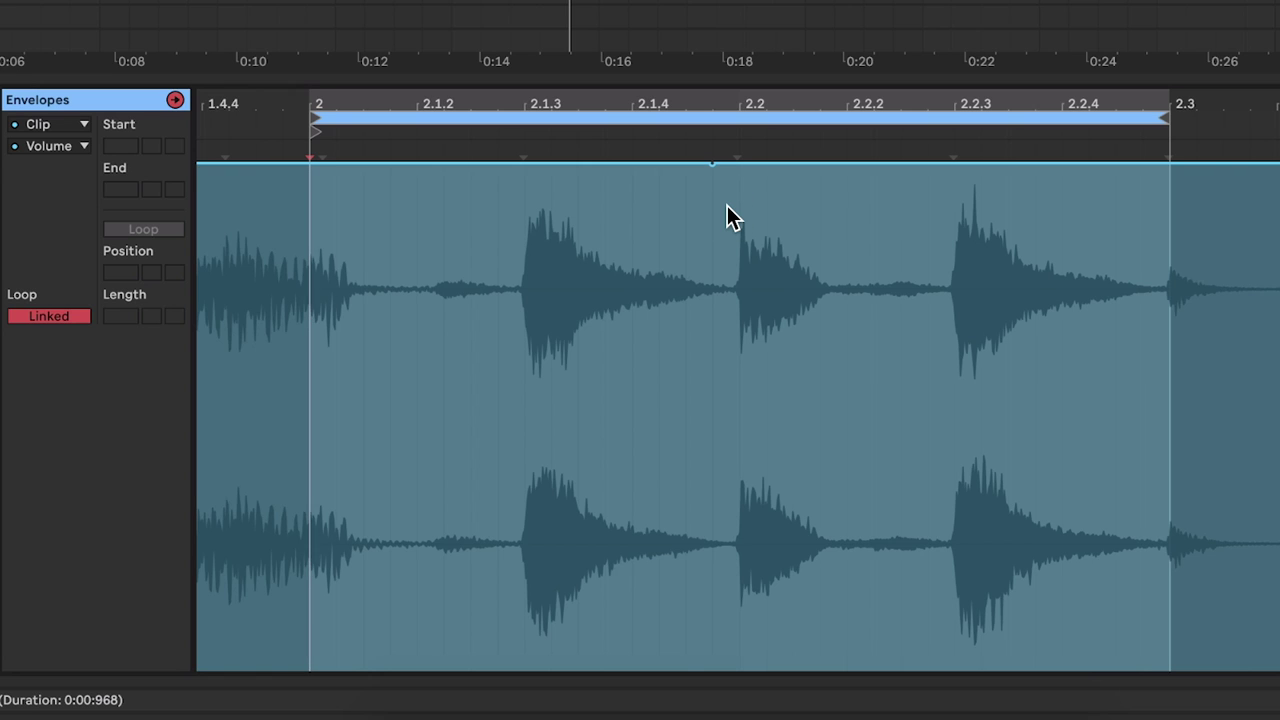
{"action": "left_click", "coordinate": [849, 165]}
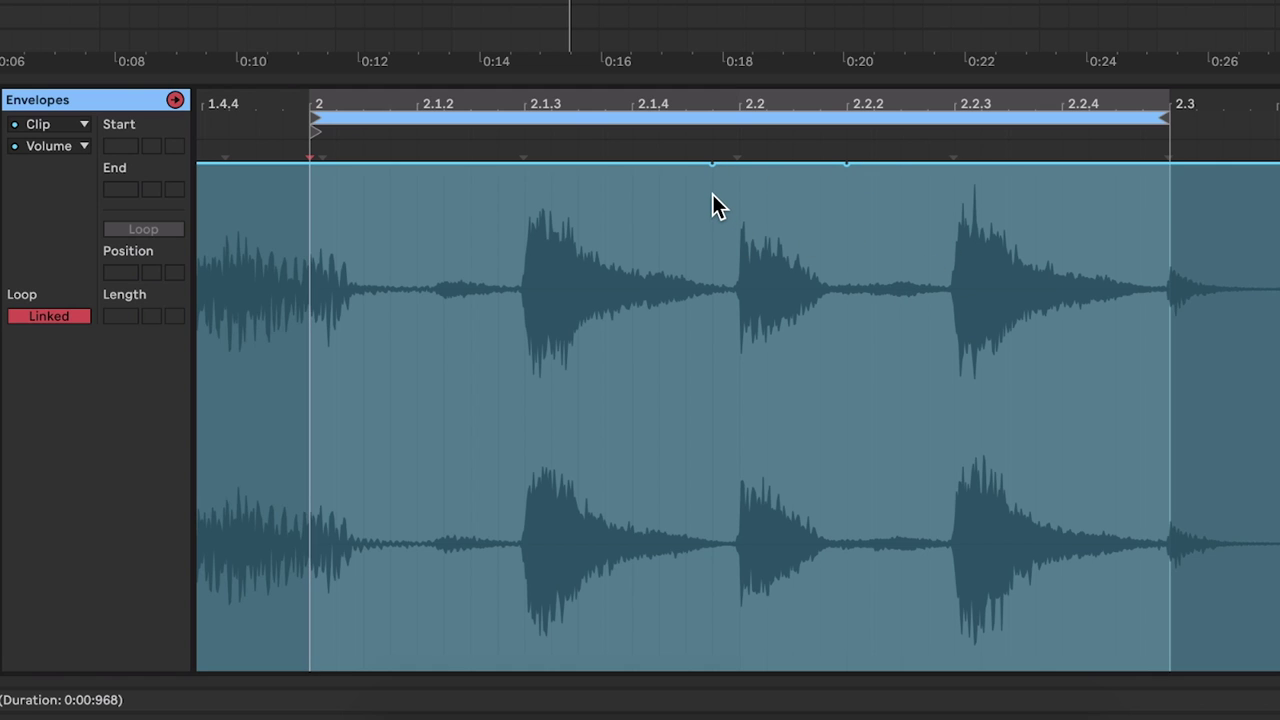
{"action": "left_click", "coordinate": [875, 164]}
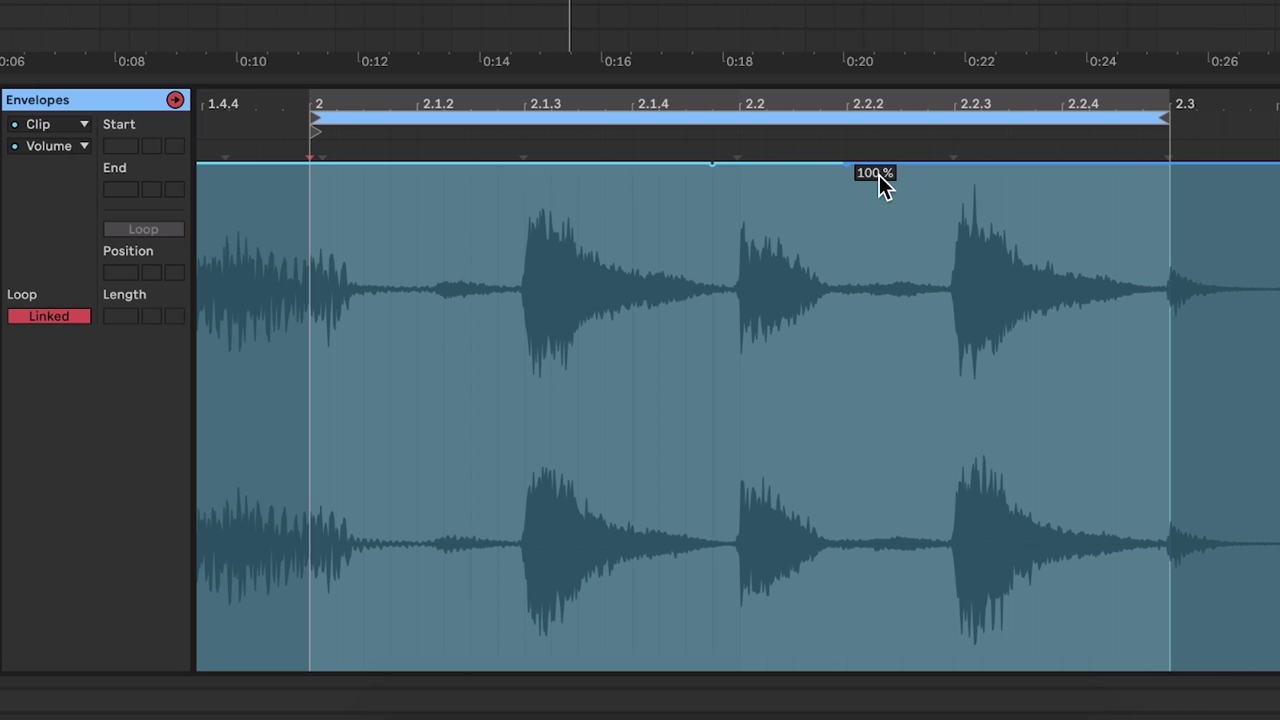
{"action": "left_click_drag", "start_coordinate": [878, 164], "coordinate": [900, 668]}
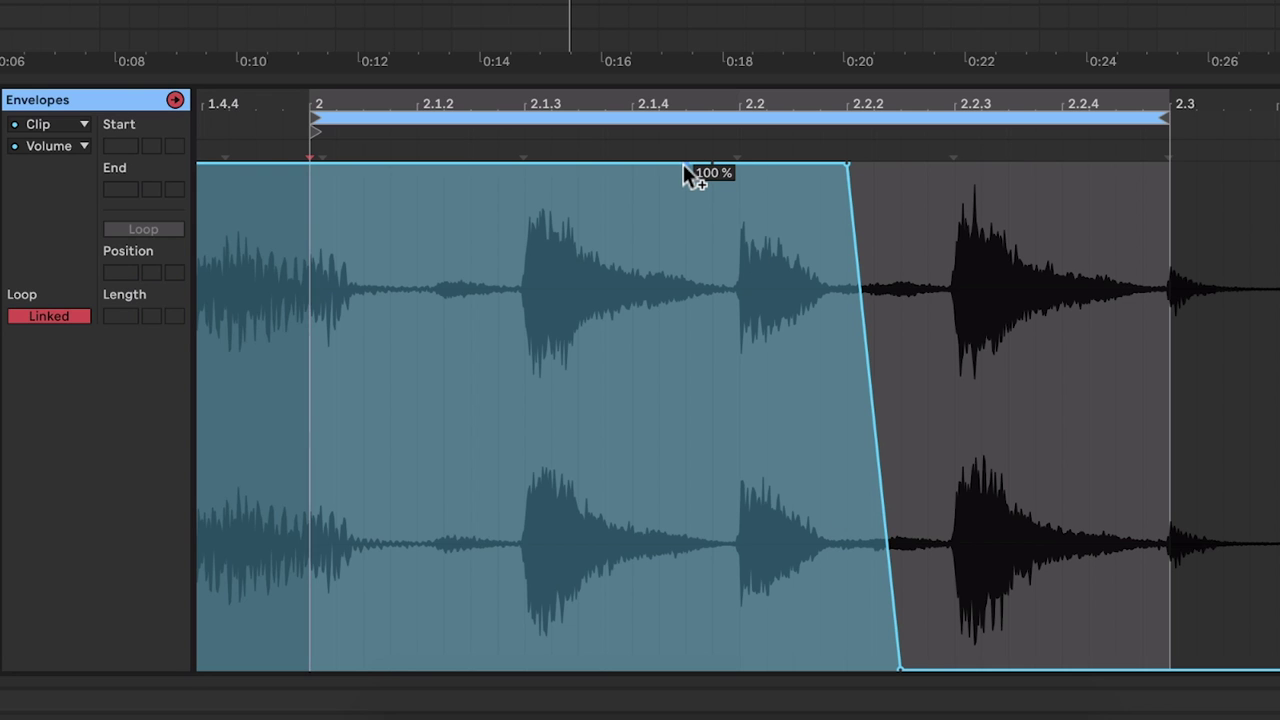
{"action": "left_click_drag", "start_coordinate": [685, 165], "coordinate": [686, 668]}
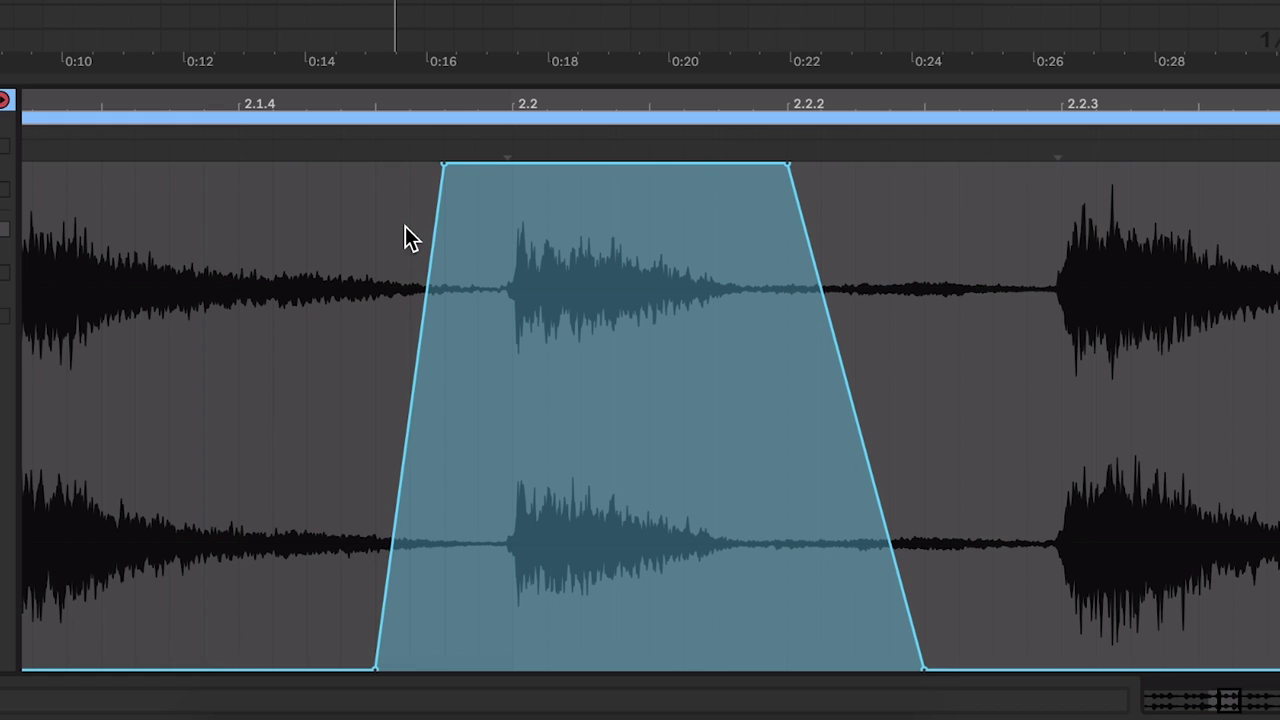
Step: Try a vertical volume rise before the 2.2 hit and return its upper breakpoint to the sloped position
{"action": "left_click_drag", "start_coordinate": [445, 163], "coordinate": [375, 163]}
{"action": "left_click_drag", "start_coordinate": [378, 448], "coordinate": [377, 450]}
{"action": "left_click_drag", "start_coordinate": [374, 668], "coordinate": [373, 666]}
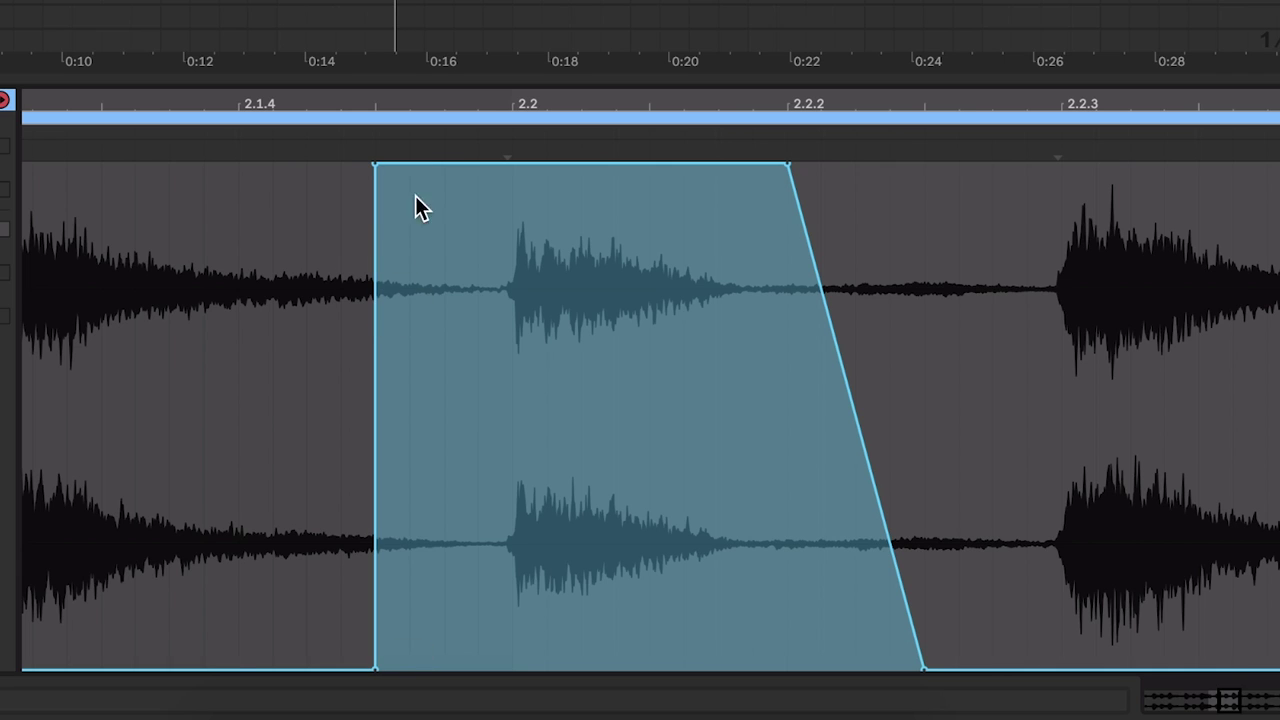
{"action": "left_click_drag", "start_coordinate": [377, 163], "coordinate": [444, 163]}
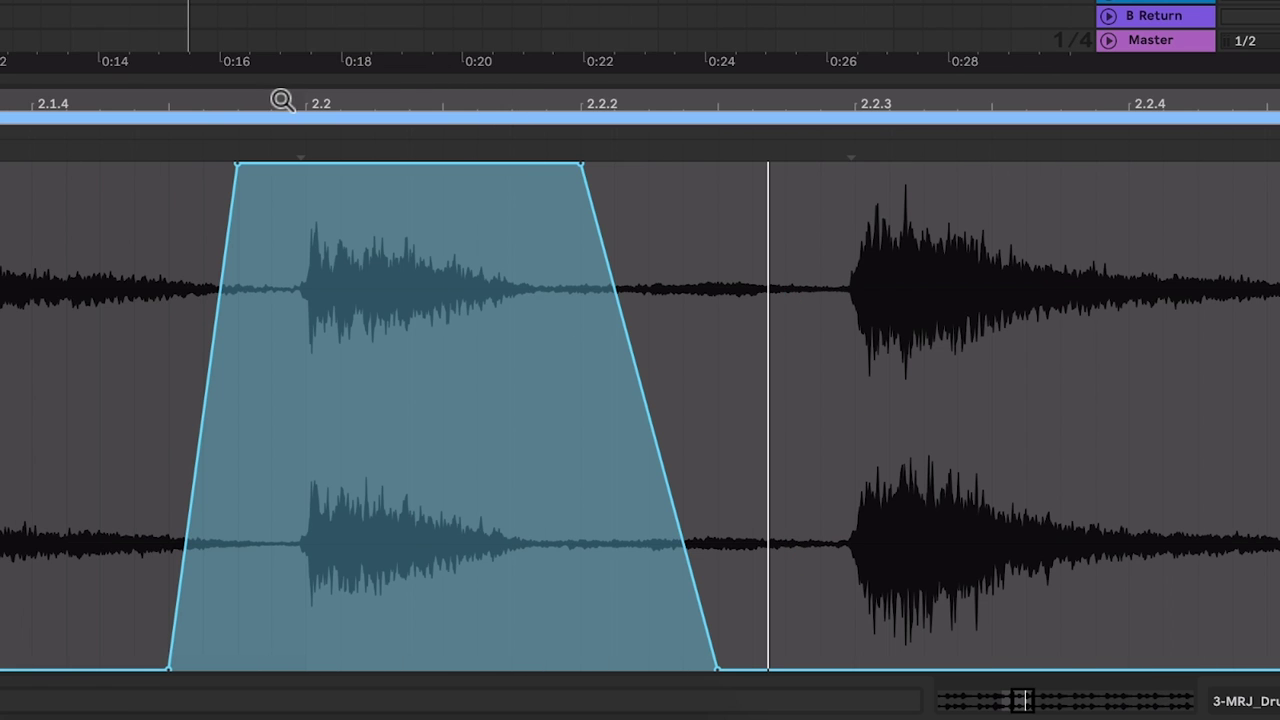
Step: Tighten the volume envelope's fade-in and fade-out around the 2.2 hit by moving their breakpoints closer to it
{"action": "left_click_drag", "start_coordinate": [282, 100], "coordinate": [282, 160]}
{"action": "left_click_drag", "start_coordinate": [193, 165], "coordinate": [298, 164]}
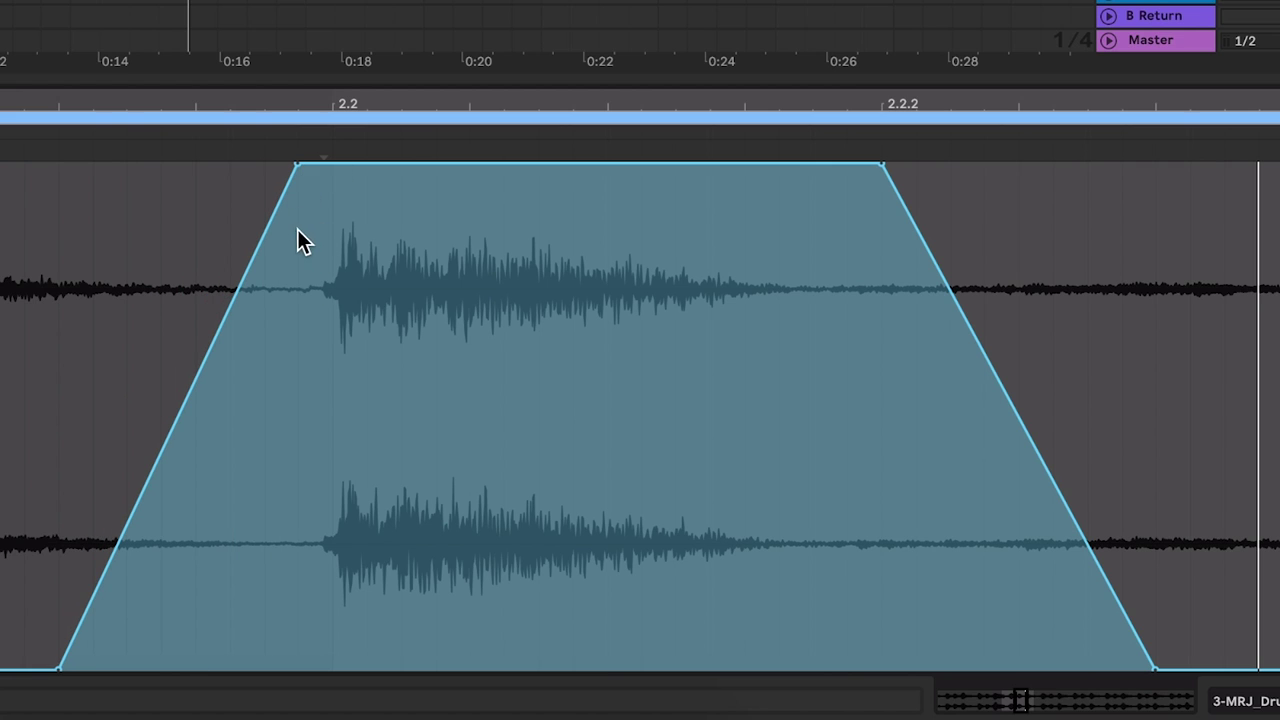
{"action": "left_click_drag", "start_coordinate": [58, 668], "coordinate": [231, 668]}
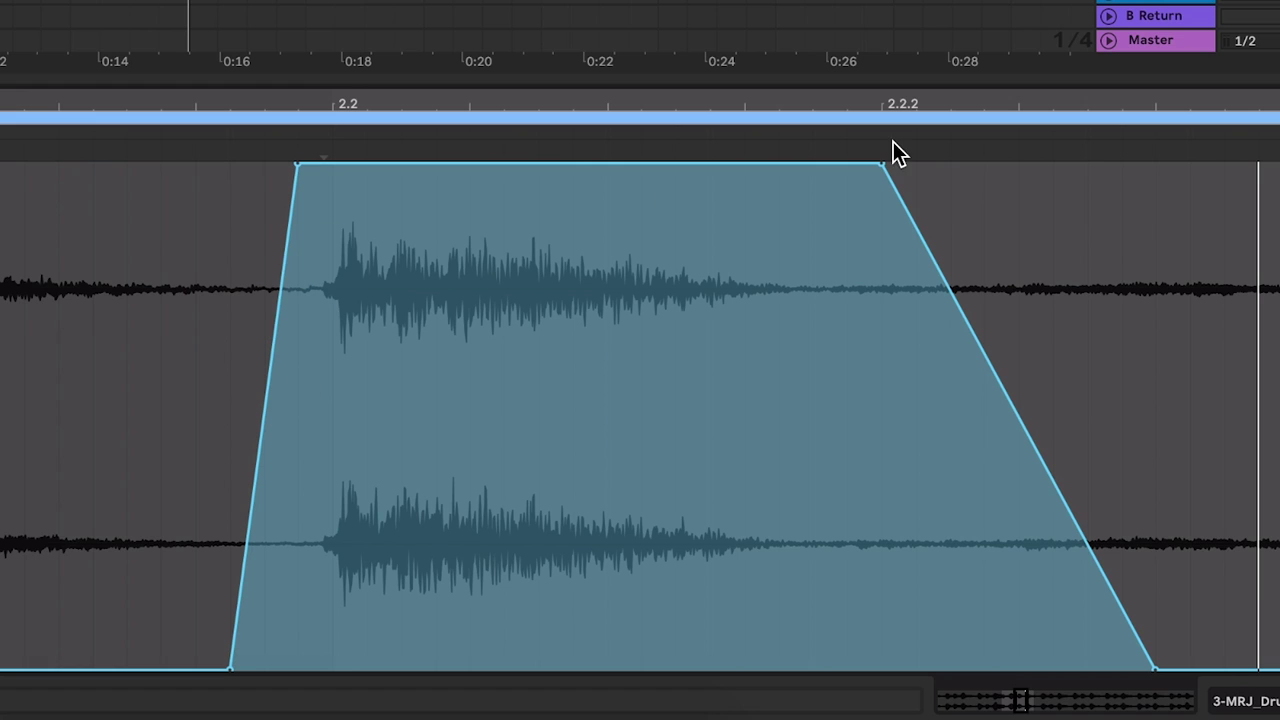
{"action": "left_click_drag", "start_coordinate": [1155, 668], "coordinate": [1086, 668]}
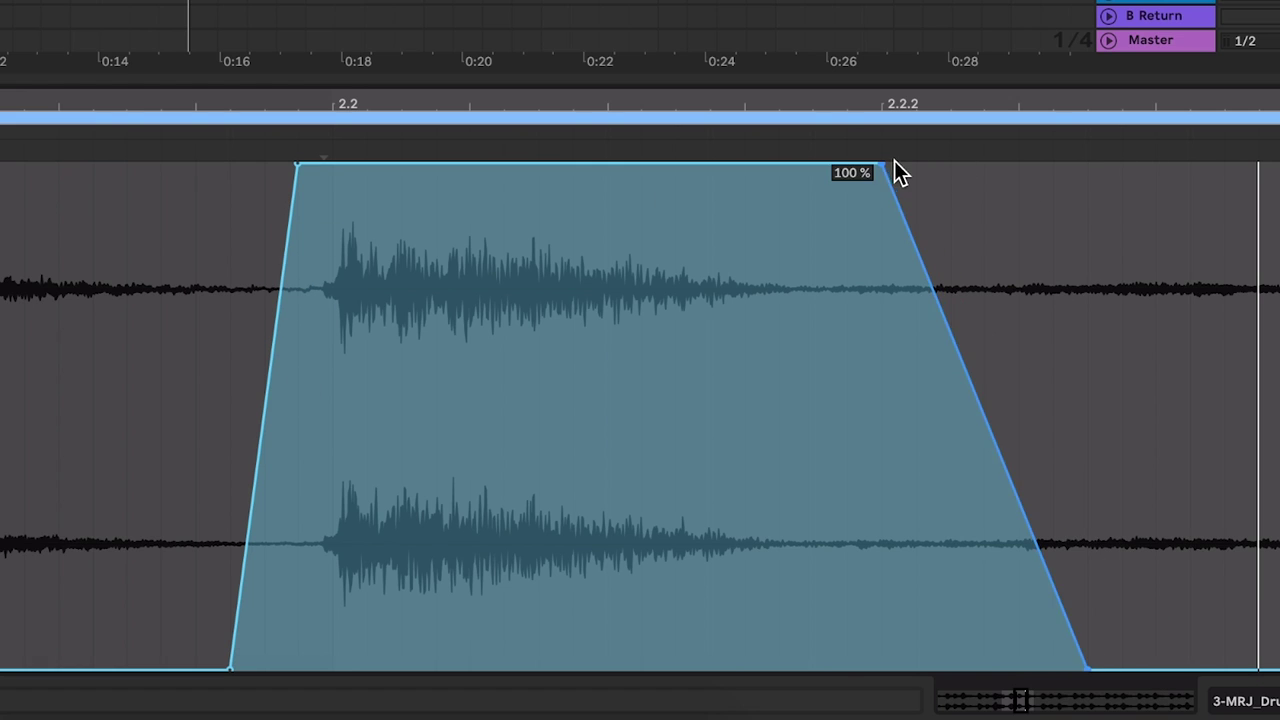
{"action": "left_click_drag", "start_coordinate": [880, 163], "coordinate": [848, 163]}
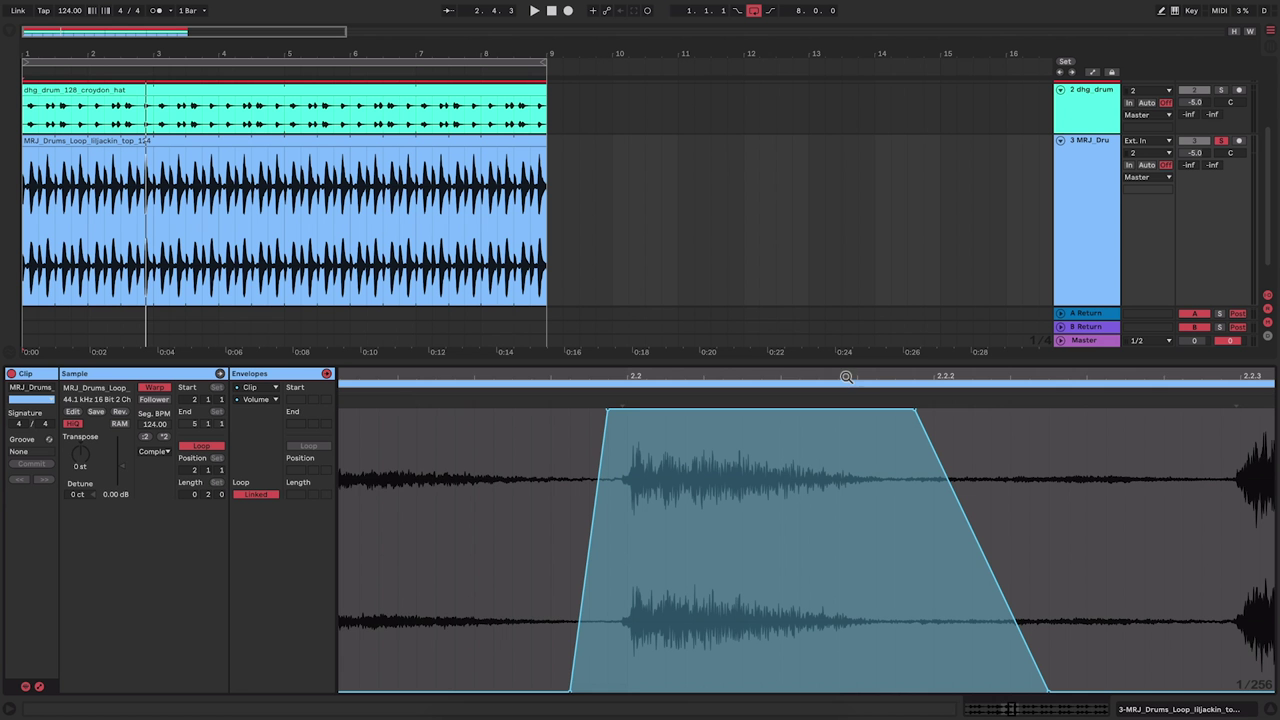
Step: Hide the clip view and consolidate the liljackin clip from 1.1.1 to 9.1.1
{"action": "left_click_drag", "start_coordinate": [720, 105], "coordinate": [590, 10]}
{"action": "left_click_drag", "start_coordinate": [774, 376], "coordinate": [752, 354]}
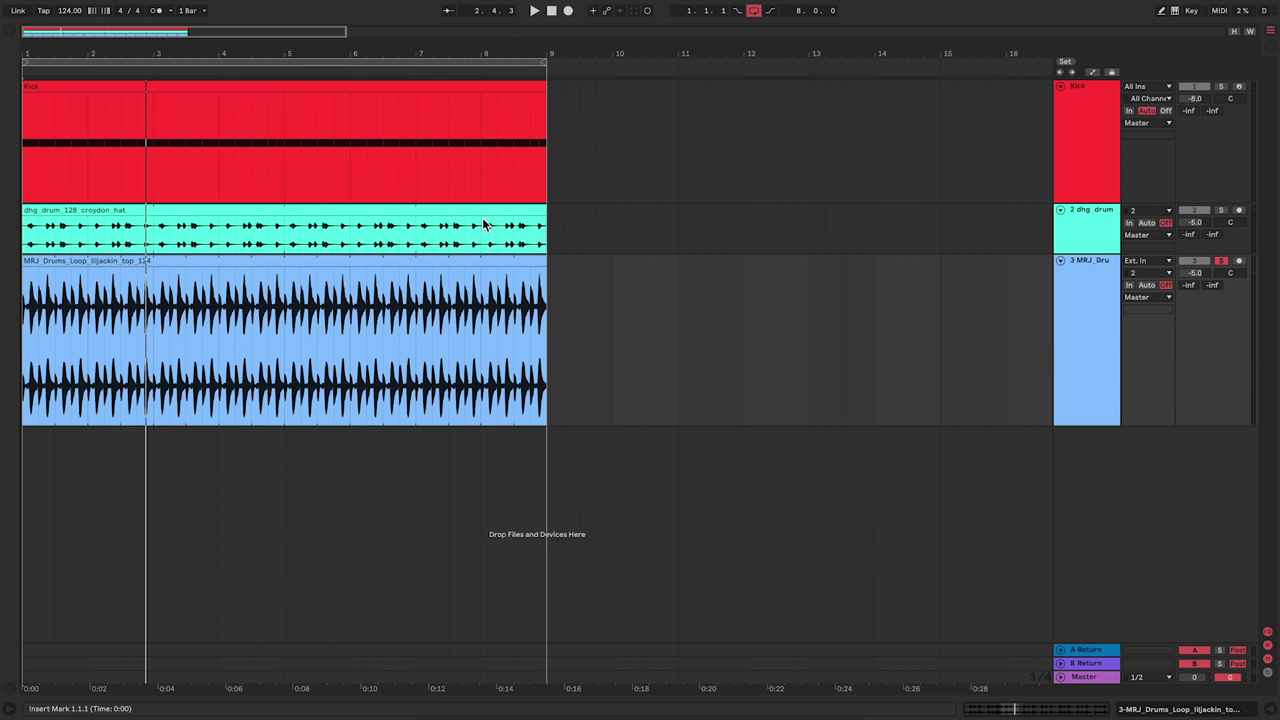
{"action": "key", "text": "plus"}
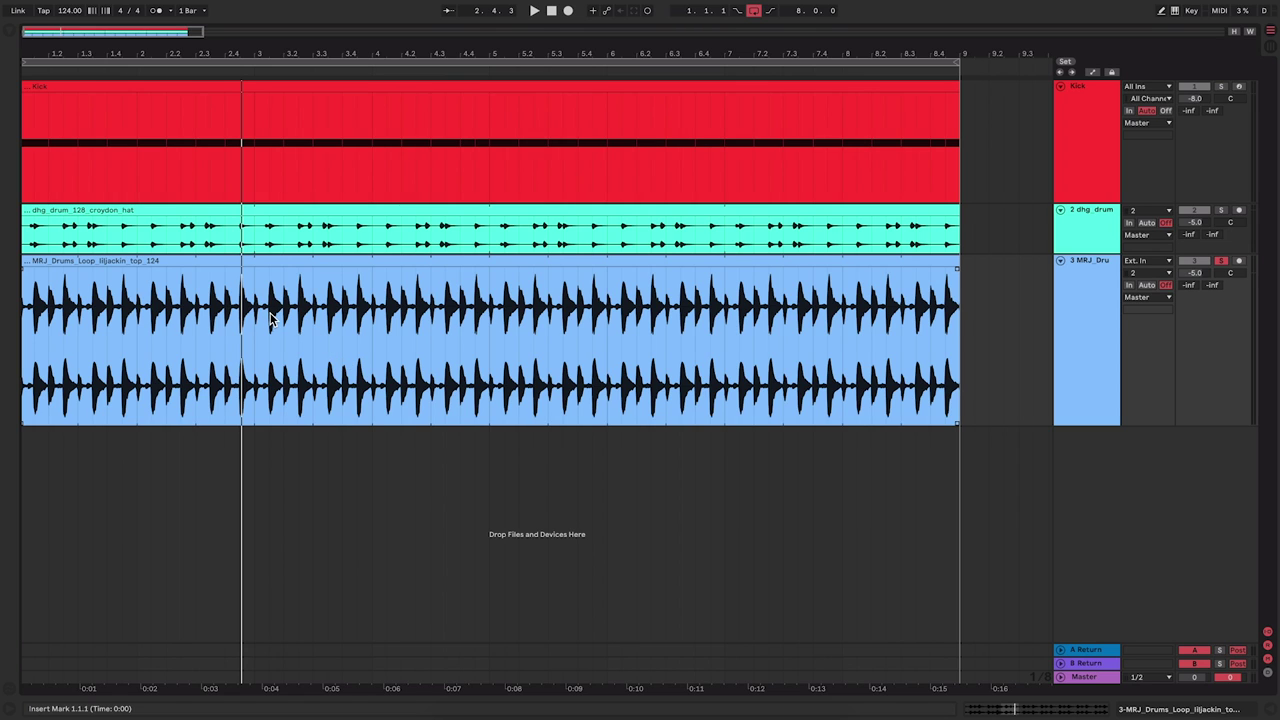
{"action": "left_click", "coordinate": [315, 261]}
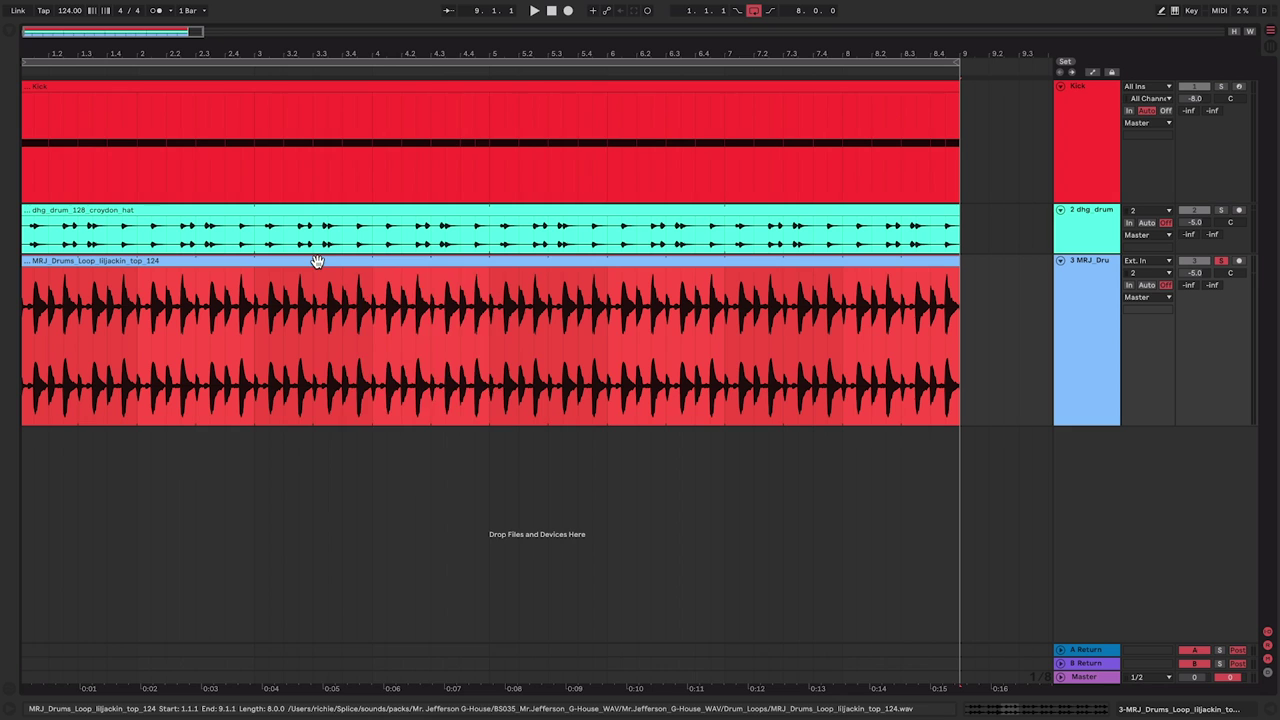
{"action": "right_click", "coordinate": [316, 262]}
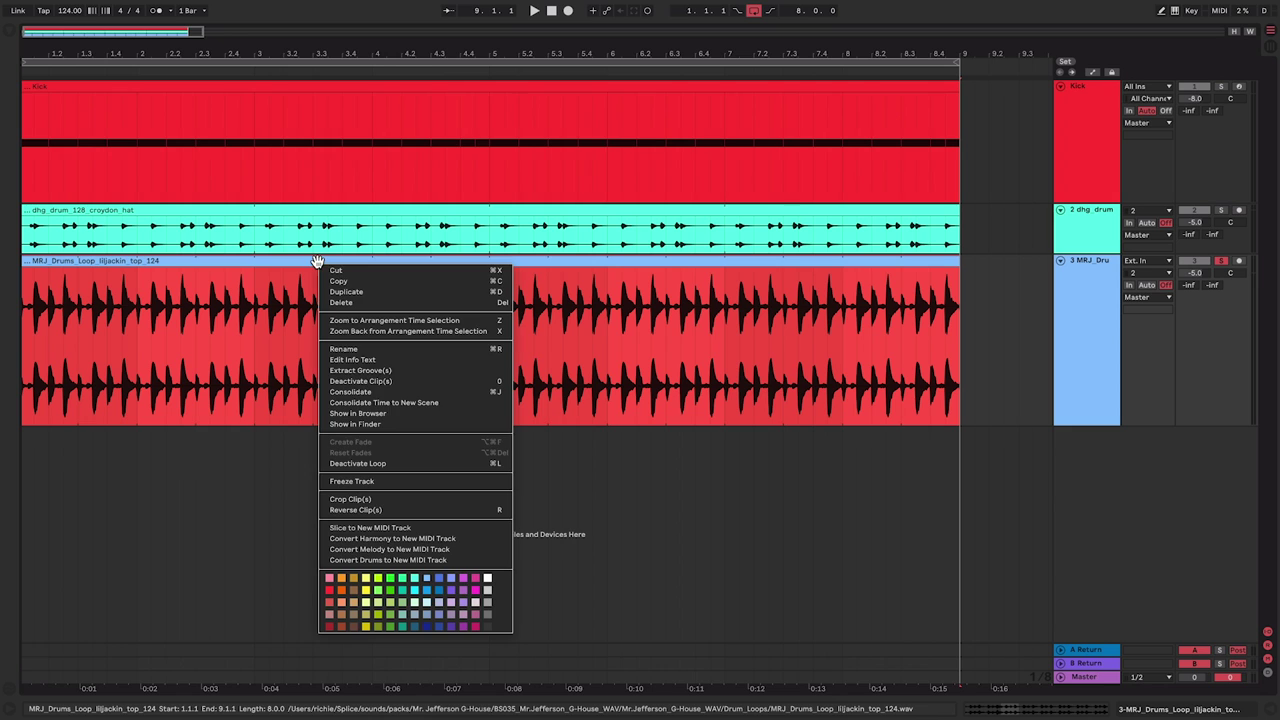
{"action": "left_click", "coordinate": [419, 392]}
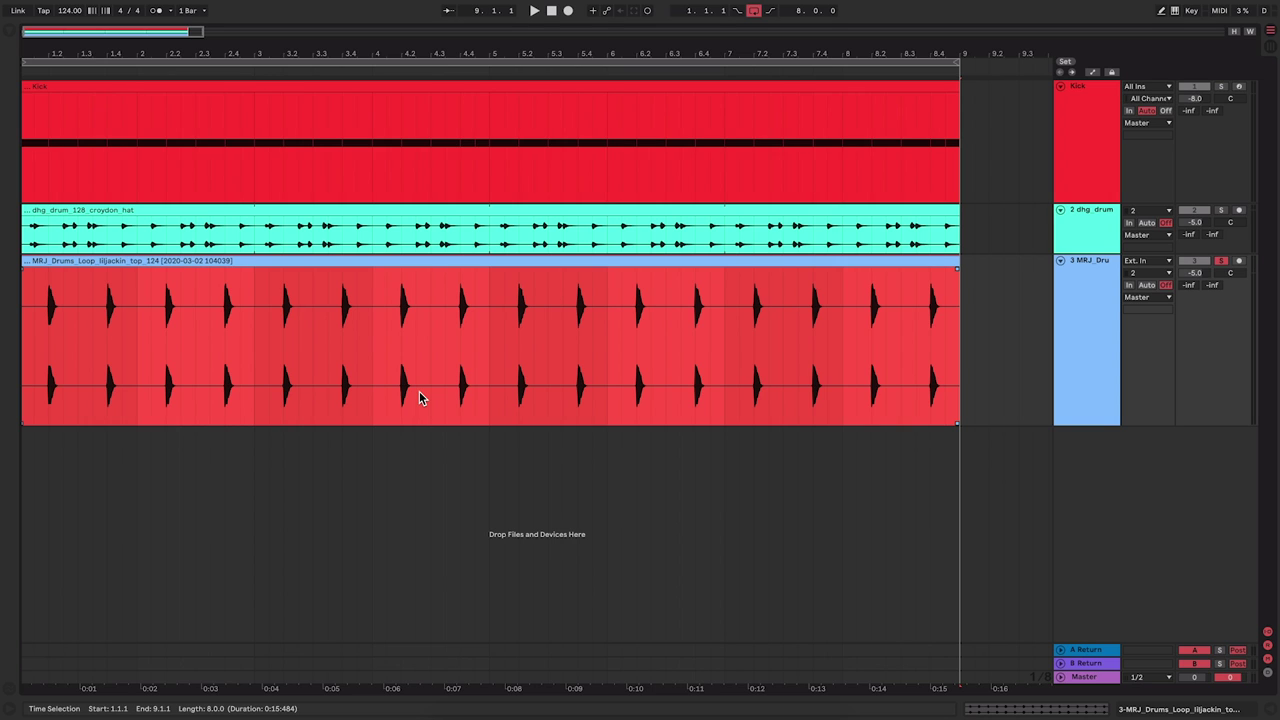
Step: Open the consolidated liljackin clip's sample view to examine its waveform and volume envelope, and close it
{"action": "double_click", "coordinate": [424, 260]}
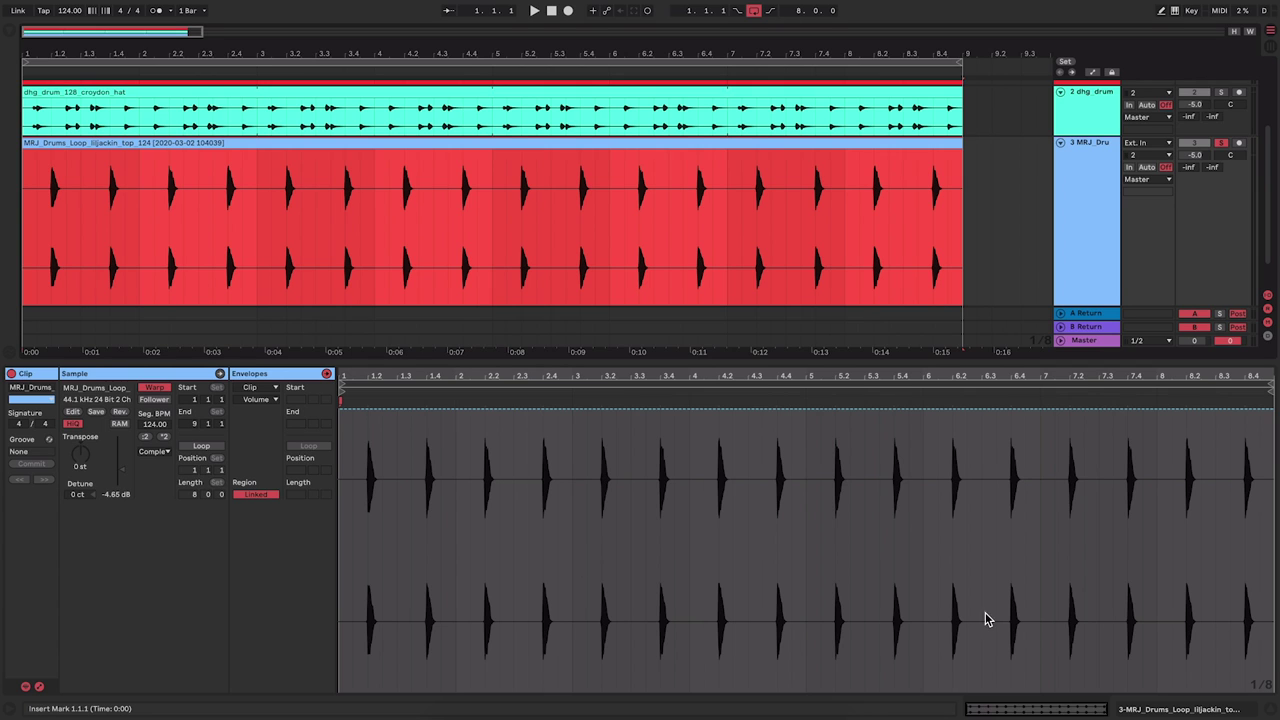
{"action": "left_click", "coordinate": [1272, 711]}
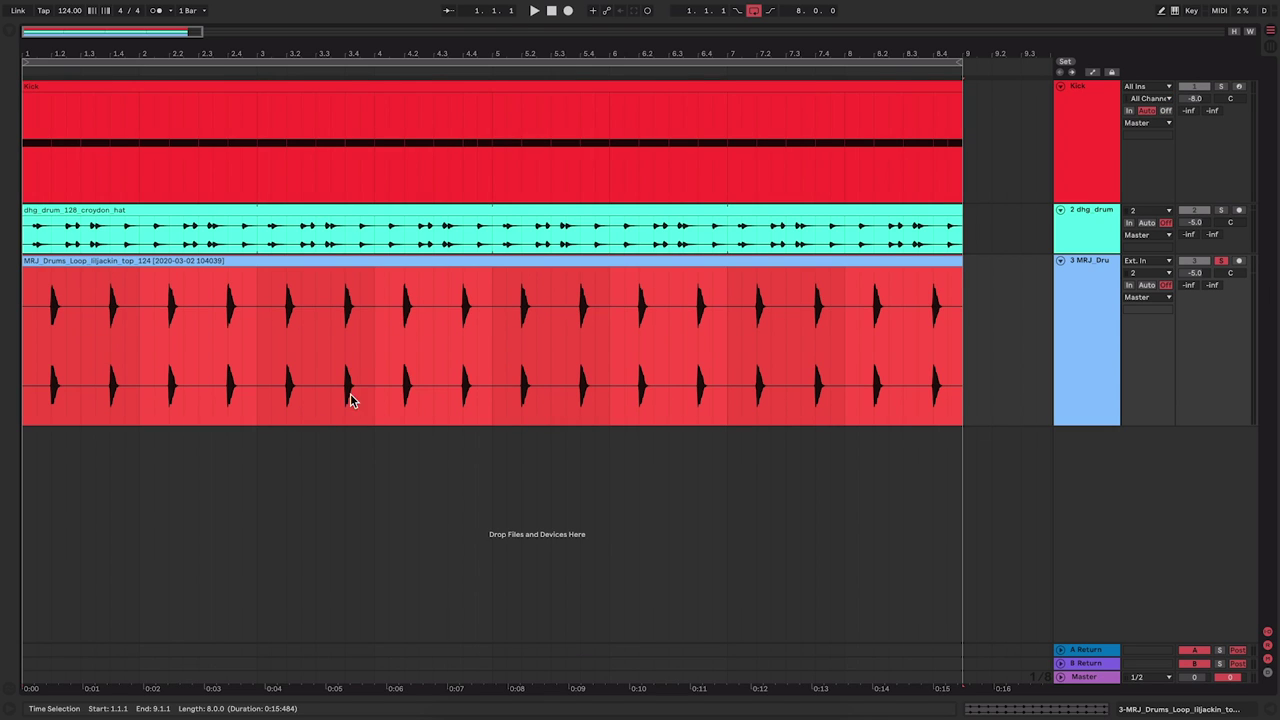
{"action": "left_click", "coordinate": [374, 351]}
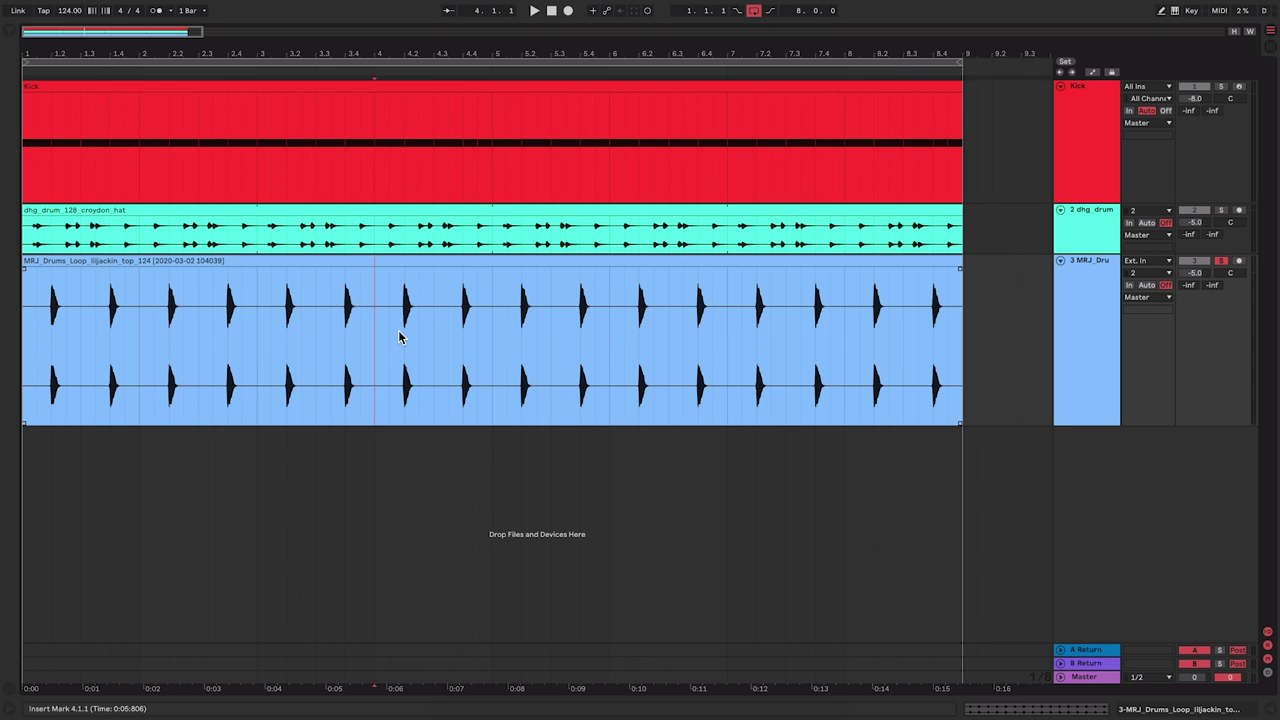
{"action": "left_click", "coordinate": [432, 260]}
{"action": "double_click", "coordinate": [432, 260]}
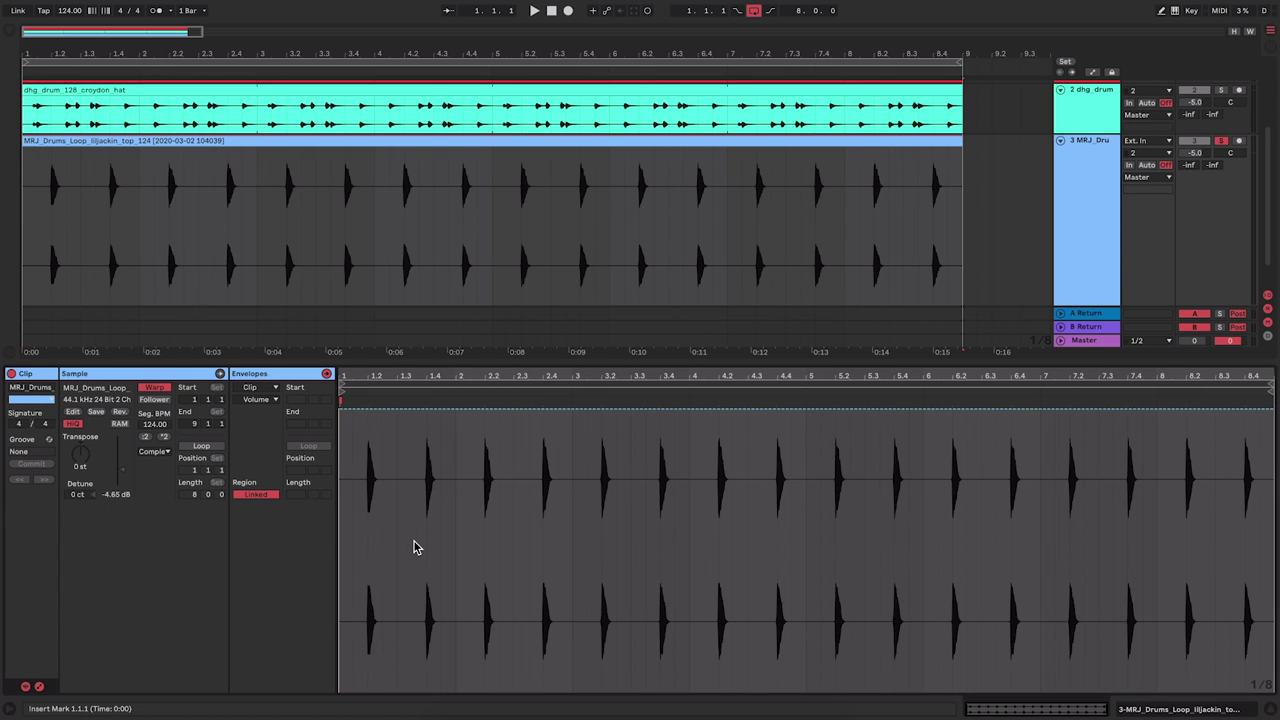
{"action": "left_click", "coordinate": [1270, 710]}
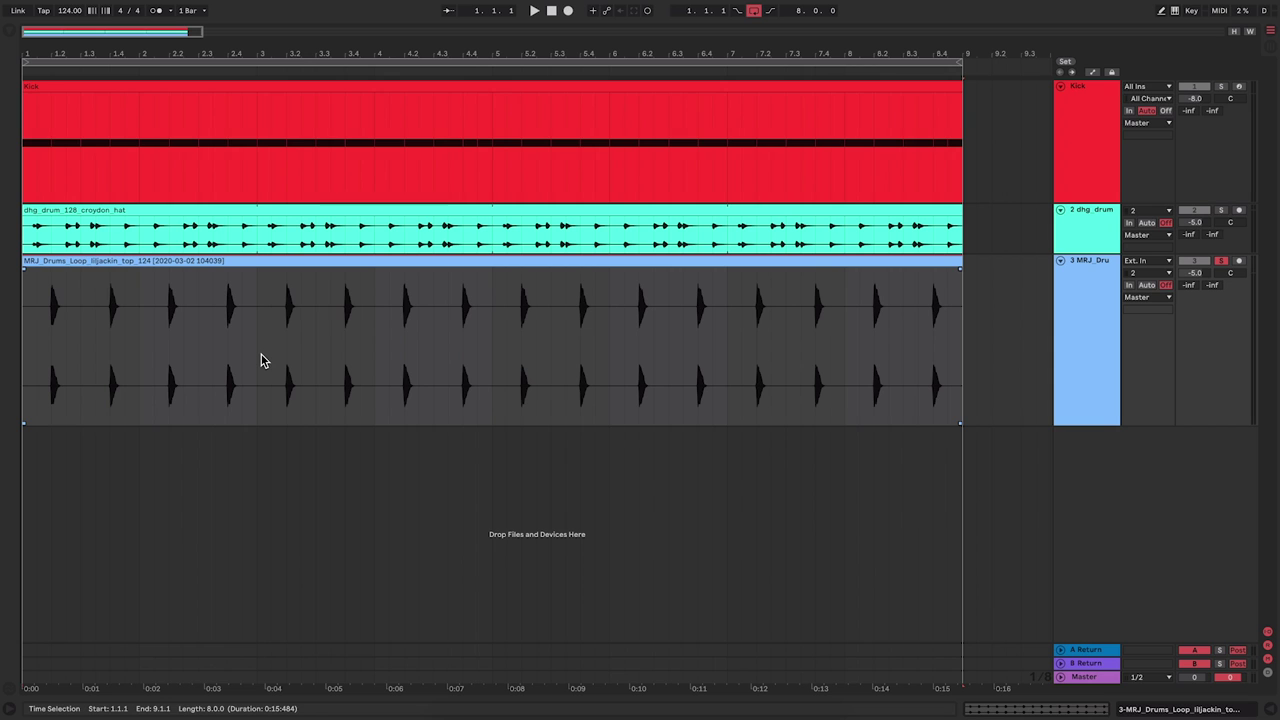
Step: Undo the consolidation and delete the volume envelope's breakpoints around the 2.2 hit in the liljackin clip
{"action": "key", "text": "super+z"}
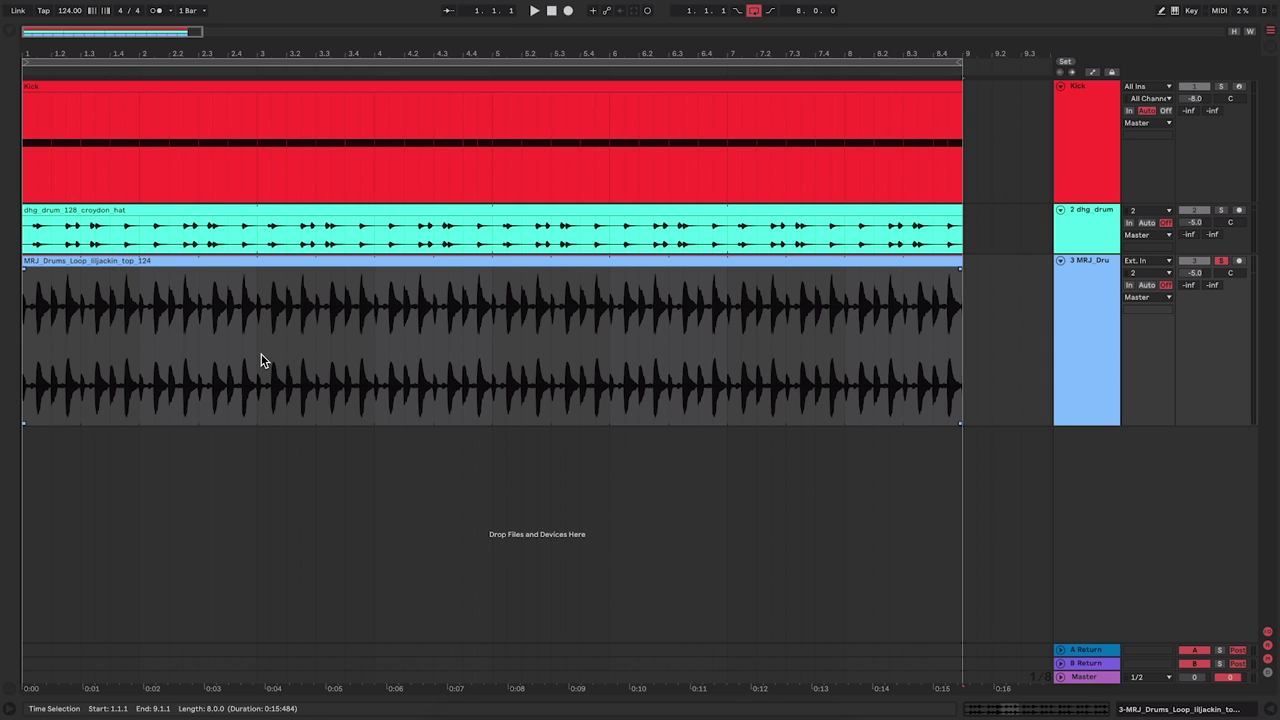
{"action": "double_click", "coordinate": [436, 287]}
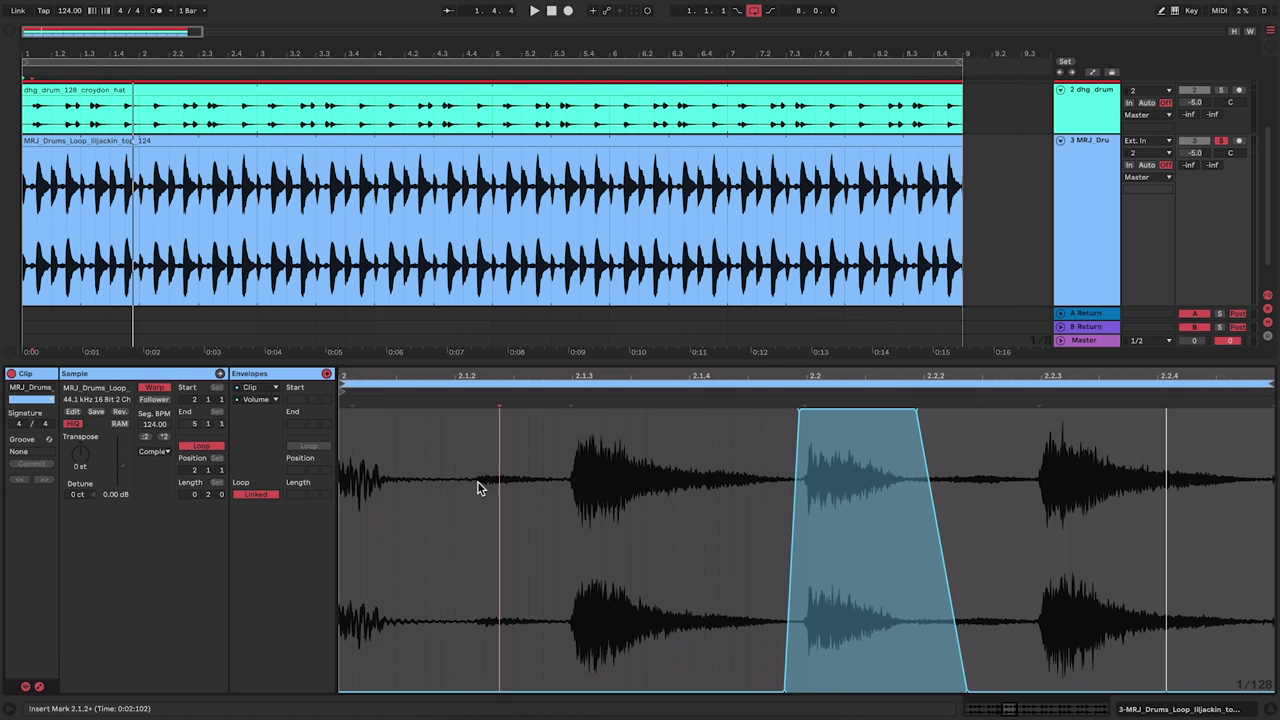
{"action": "left_click_drag", "start_coordinate": [558, 482], "coordinate": [1134, 451]}
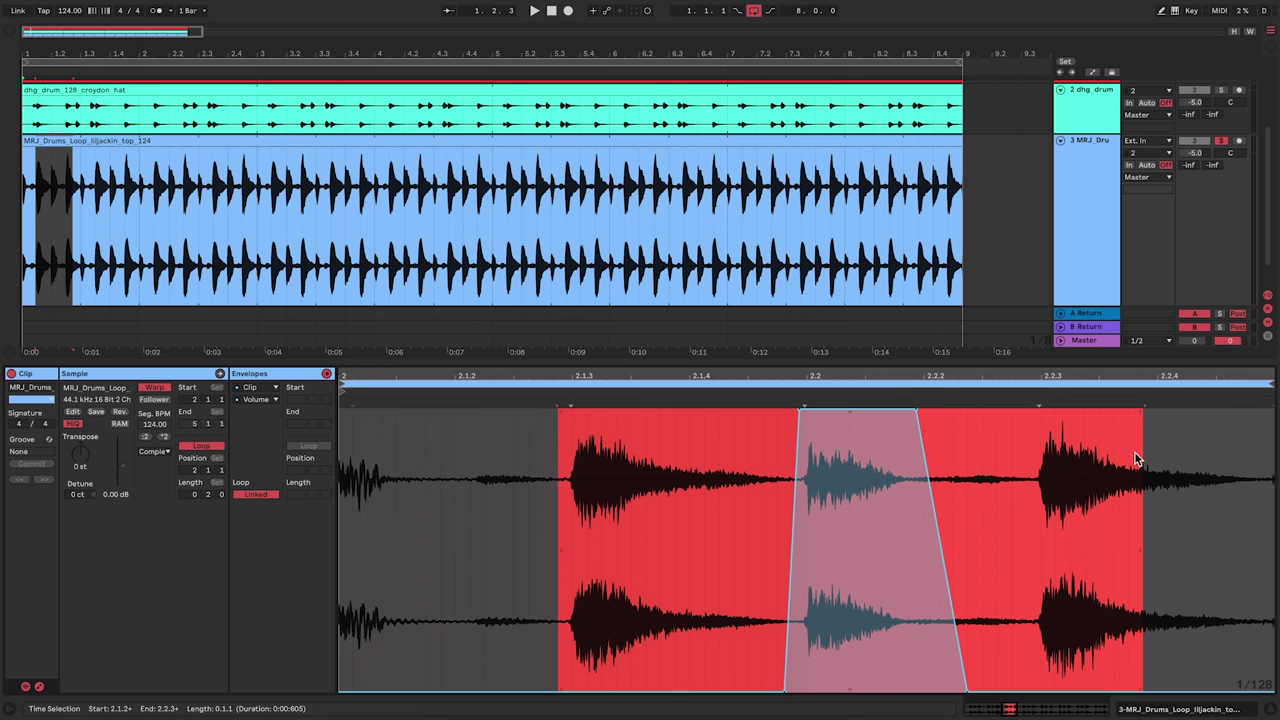
{"action": "key", "text": "Delete"}
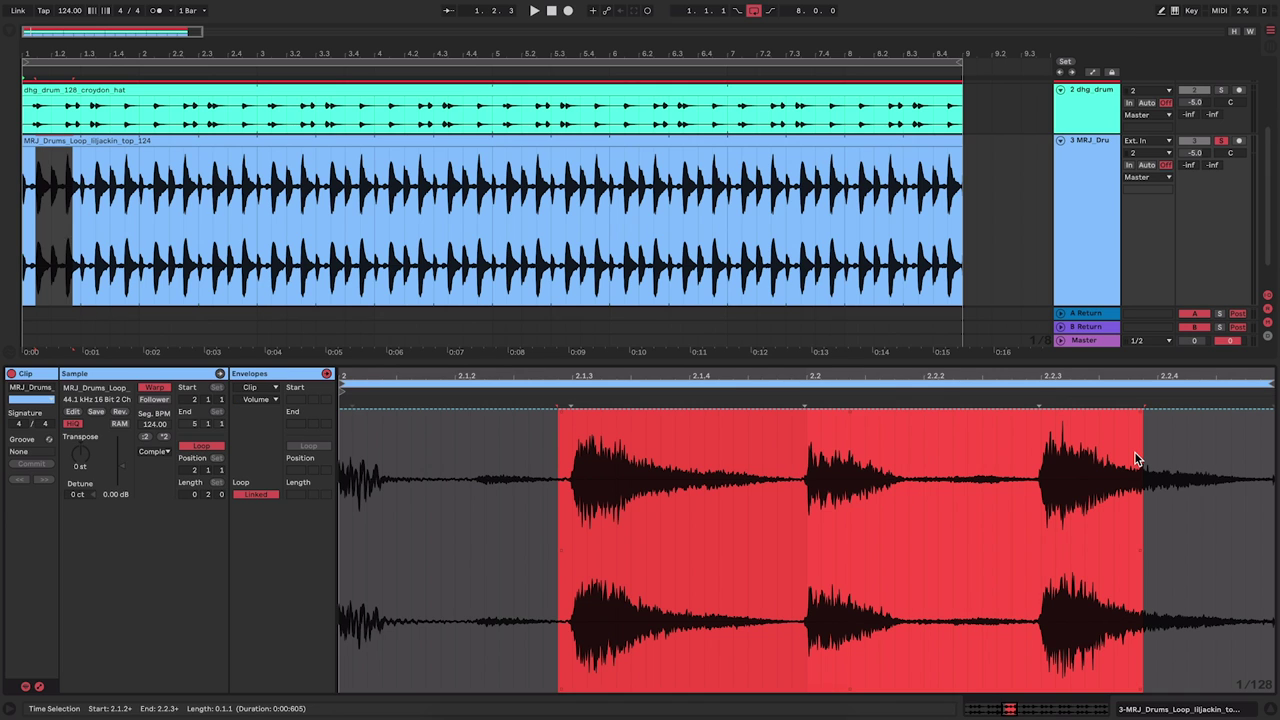
Step: Play the liljackin clip's two-beat loop from 2.1.3 without the volume envelope
{"action": "left_click", "coordinate": [601, 525]}
{"action": "key", "text": "space"}
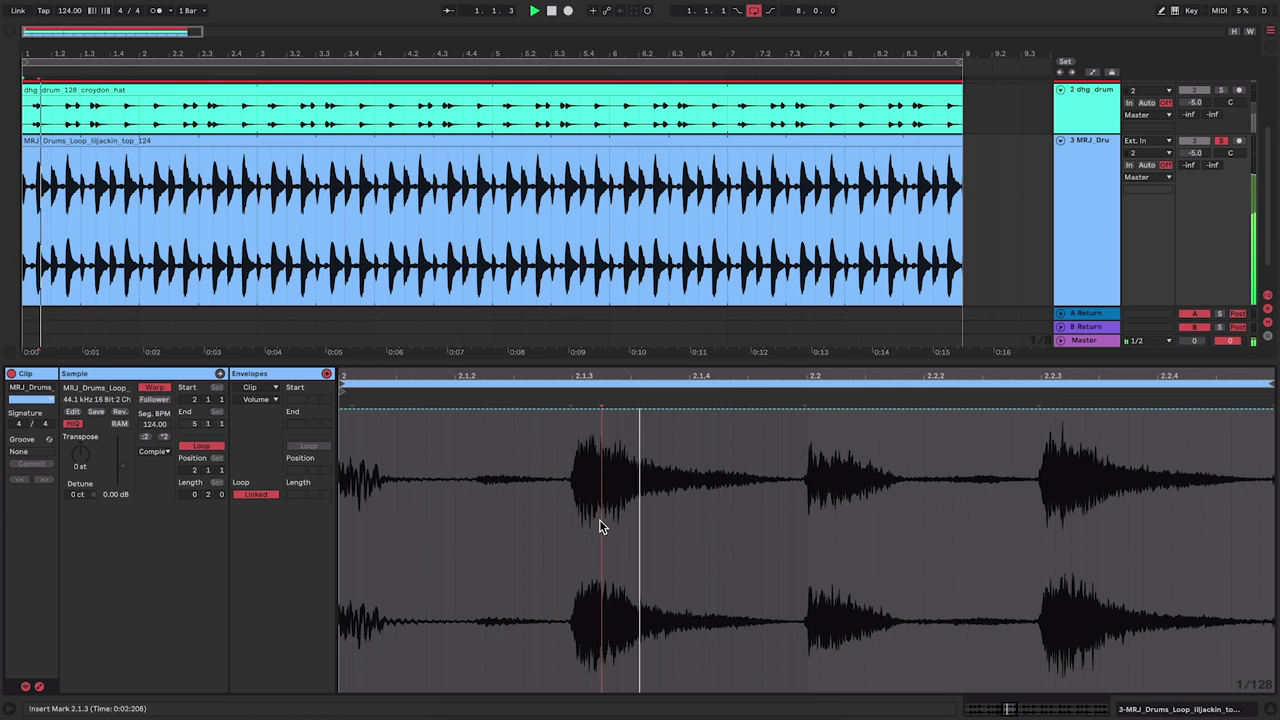
Step: Stop playback, undo the deletion of the liljackin clip's volume envelope breakpoints, and hide the clip view
{"action": "key", "text": "space"}
{"action": "key", "text": "super+z"}
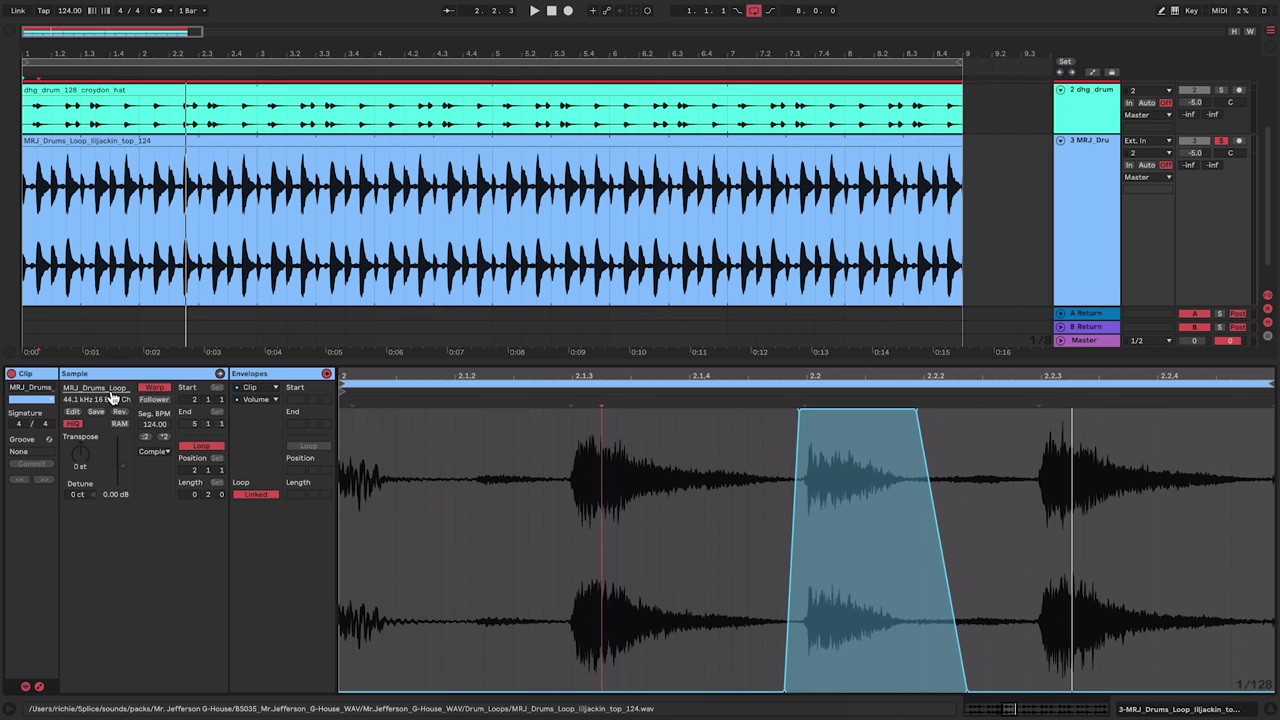
{"action": "left_click", "coordinate": [111, 391]}
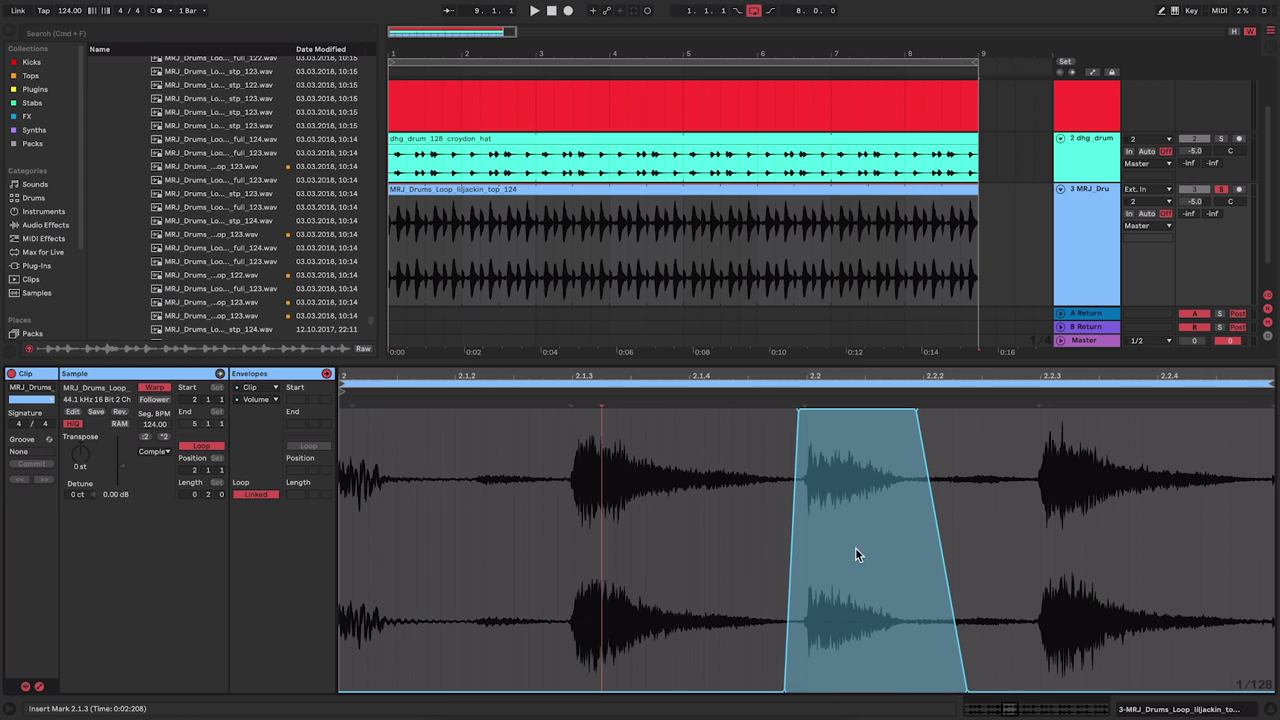
{"action": "left_click", "coordinate": [1272, 708]}
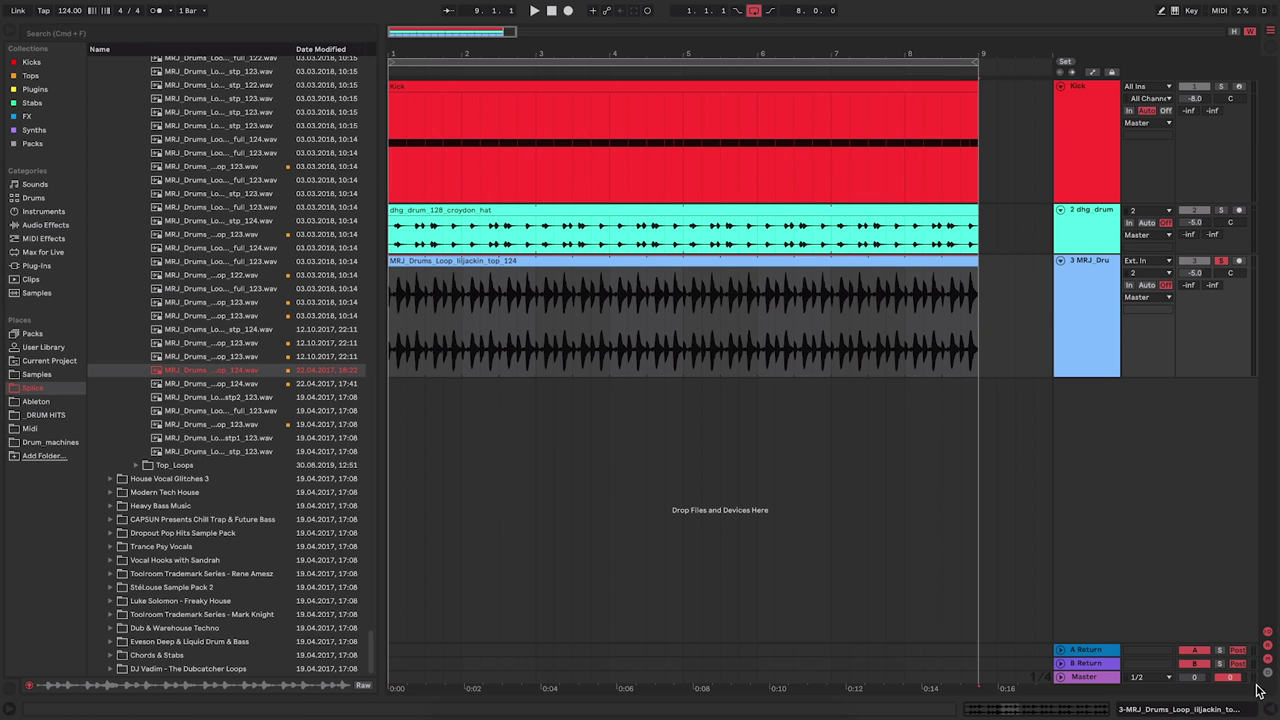
{"action": "left_click", "coordinate": [425, 415]}
{"action": "left_click", "coordinate": [425, 415]}
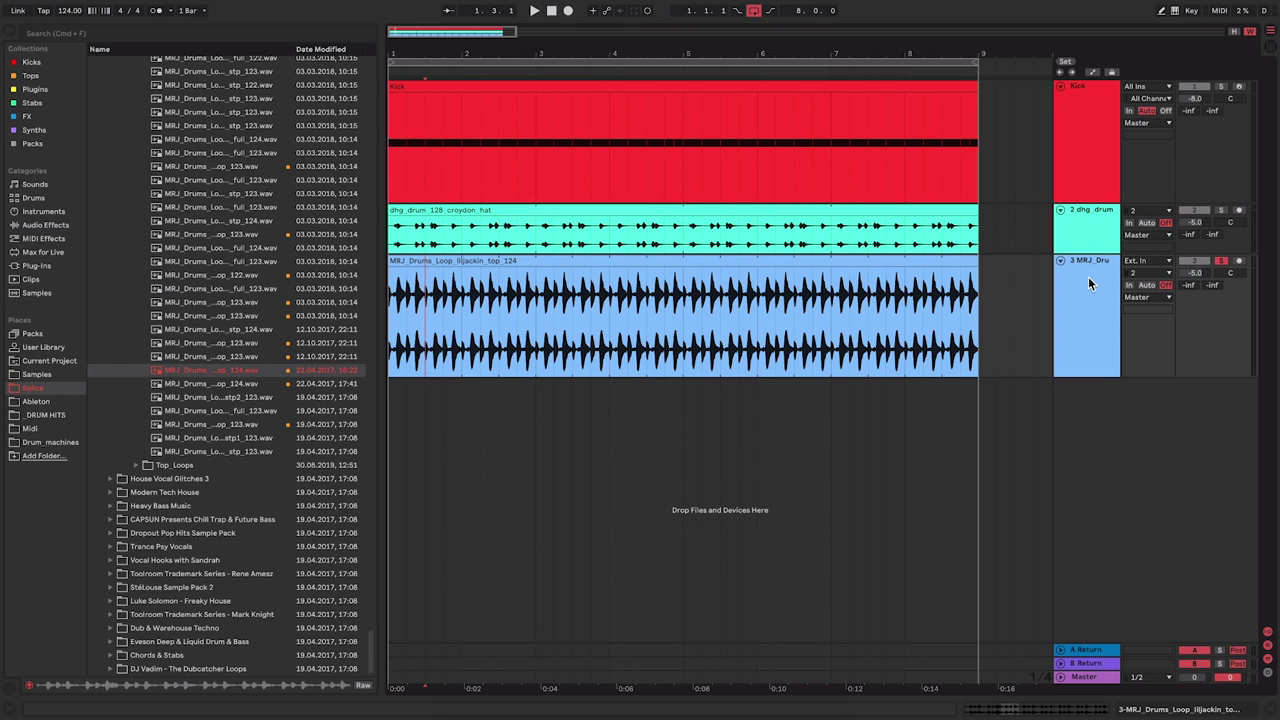
Step: Look through the Tops collection, previewing MRJ_Top_Loop_001_123.wav and other top loops against the groove
{"action": "left_click", "coordinate": [34, 76]}
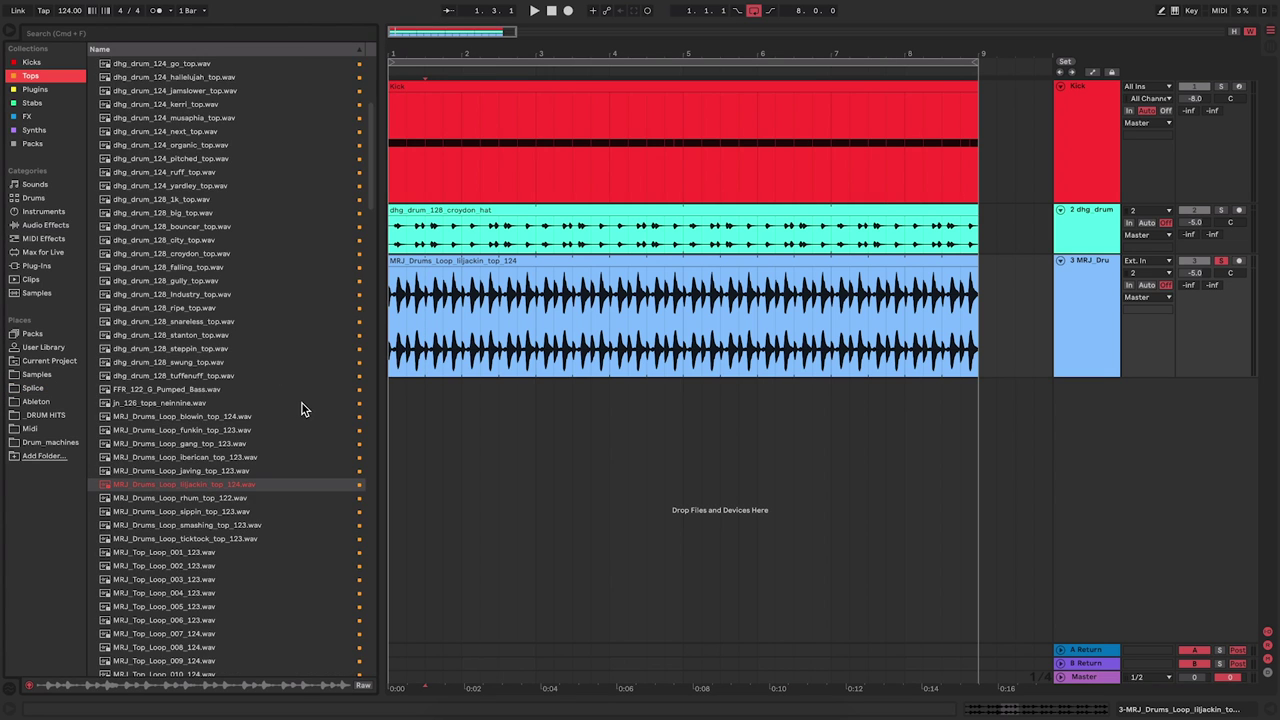
{"action": "scroll", "coordinate": [305, 409], "scroll_direction": "down", "scroll_amount": 5}
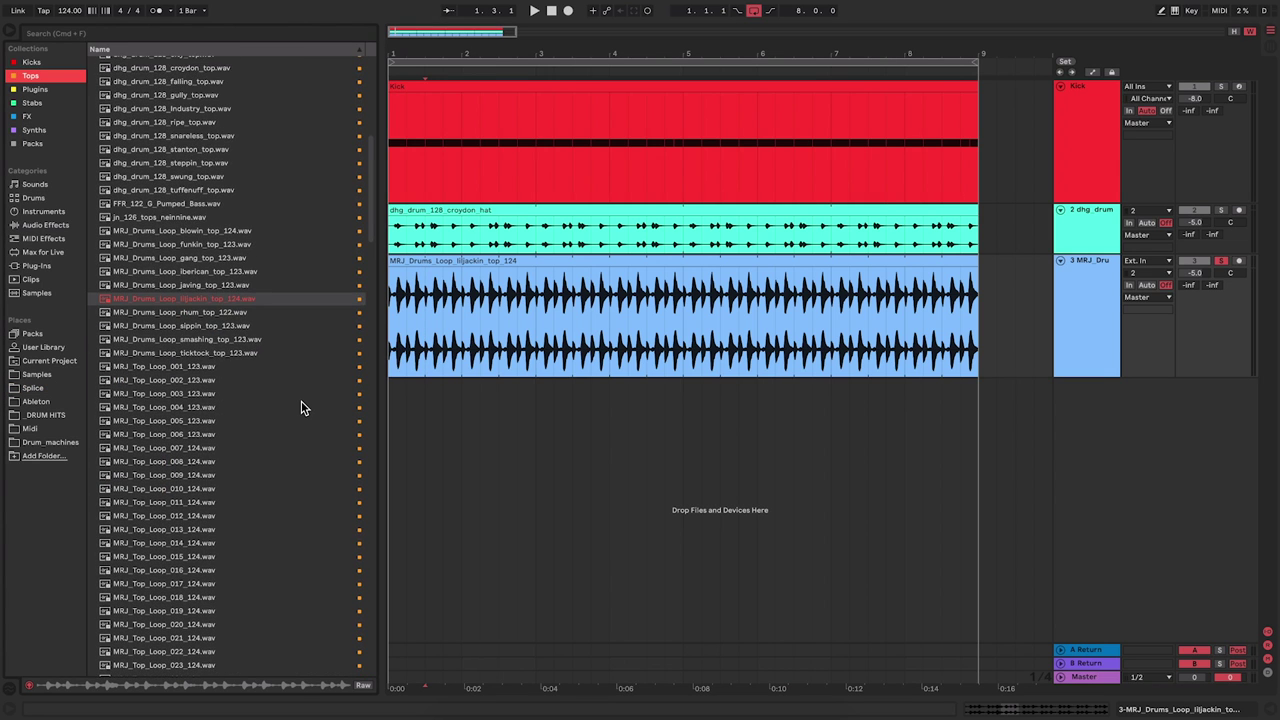
{"action": "scroll", "coordinate": [301, 405], "scroll_direction": "down", "scroll_amount": 2}
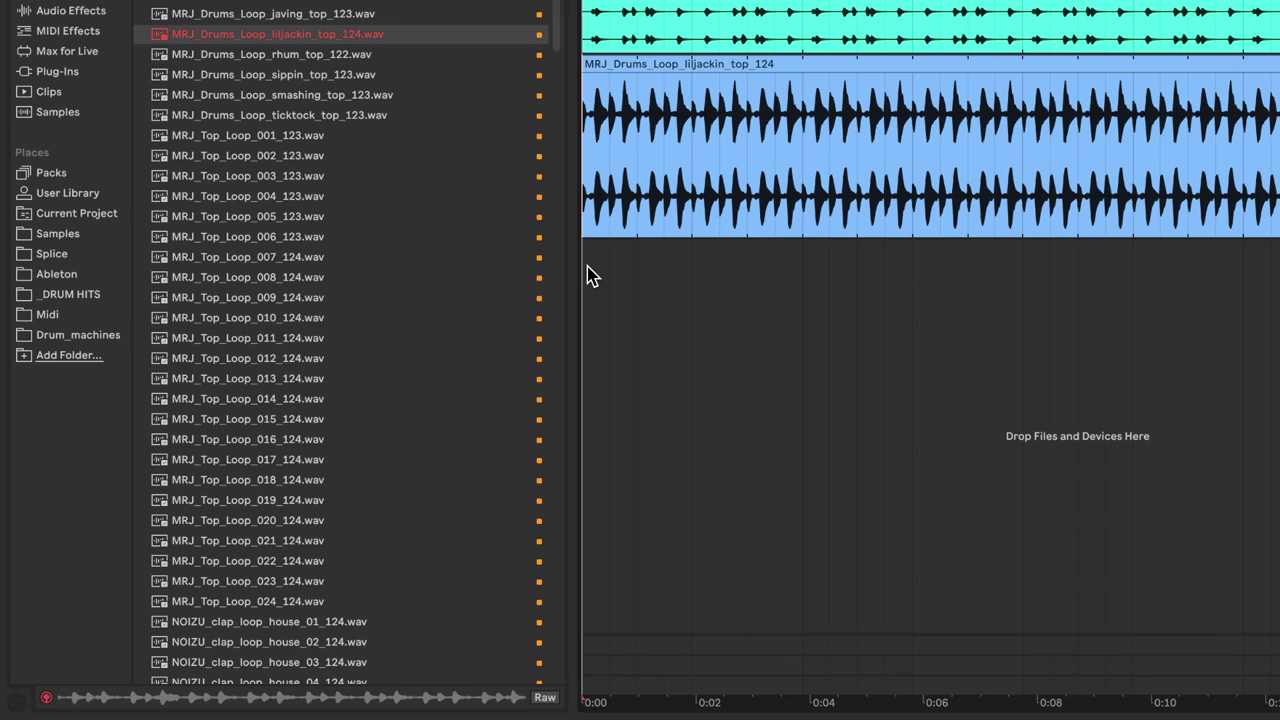
{"action": "left_click", "coordinate": [295, 138]}
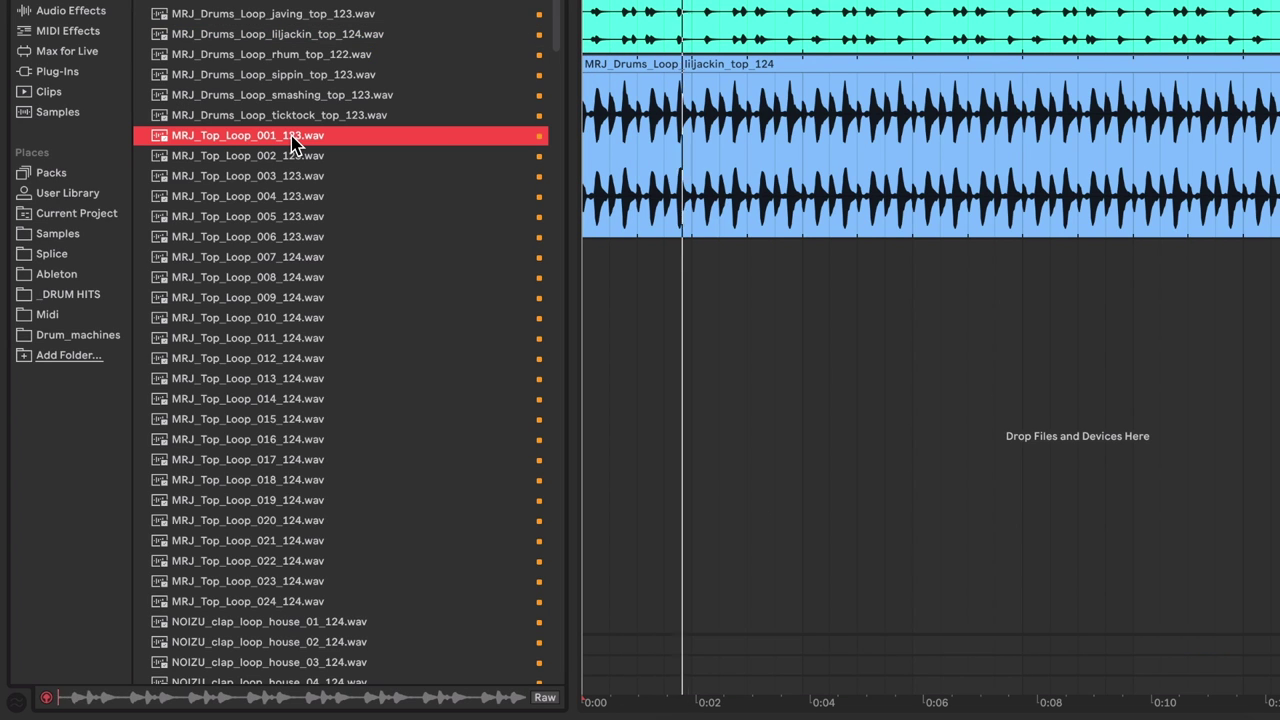
{"action": "scroll", "coordinate": [330, 250], "scroll_direction": "down", "scroll_amount": 15}
{"action": "left_click", "coordinate": [290, 415]}
{"action": "scroll", "coordinate": [290, 415], "scroll_direction": "down", "scroll_amount": 10}
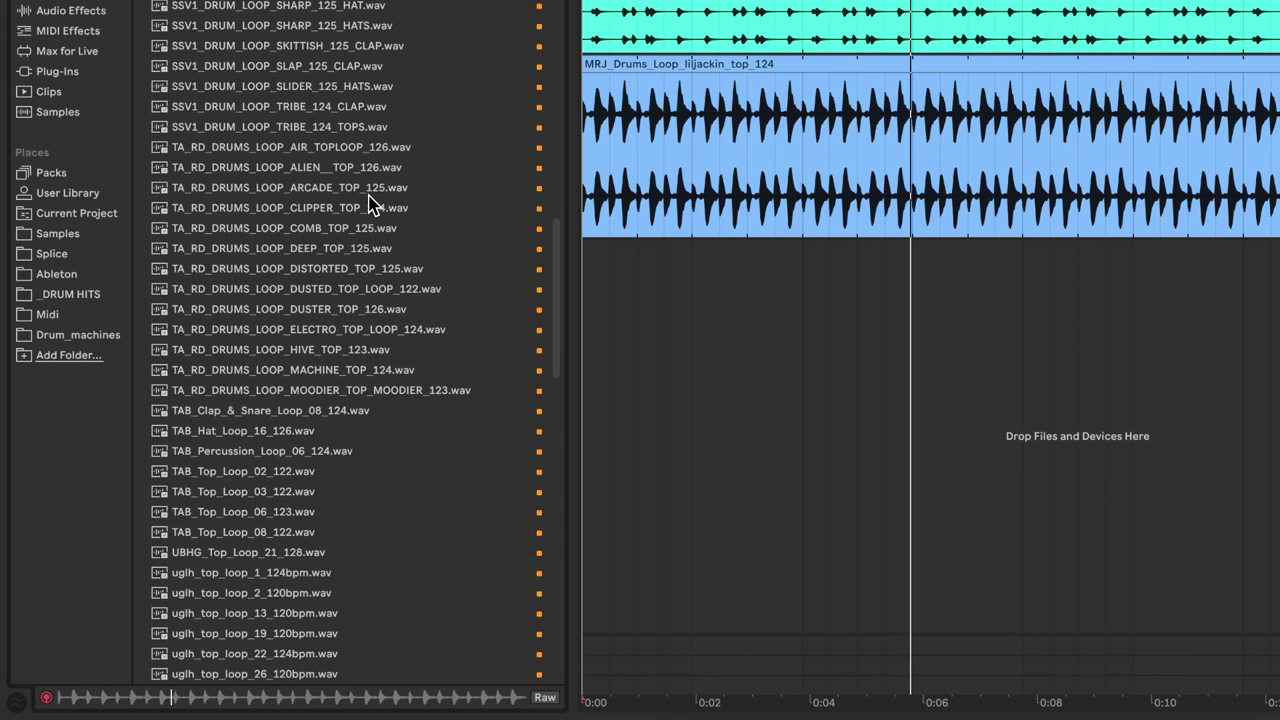
Step: Audition the TA_RD_DRUMS_LOOP top loops, including ALIEN, DUSTED, ELECTRO and HIVE_TOP_123, against the groove
{"action": "scroll", "coordinate": [370, 203], "scroll_direction": "up", "scroll_amount": 2}
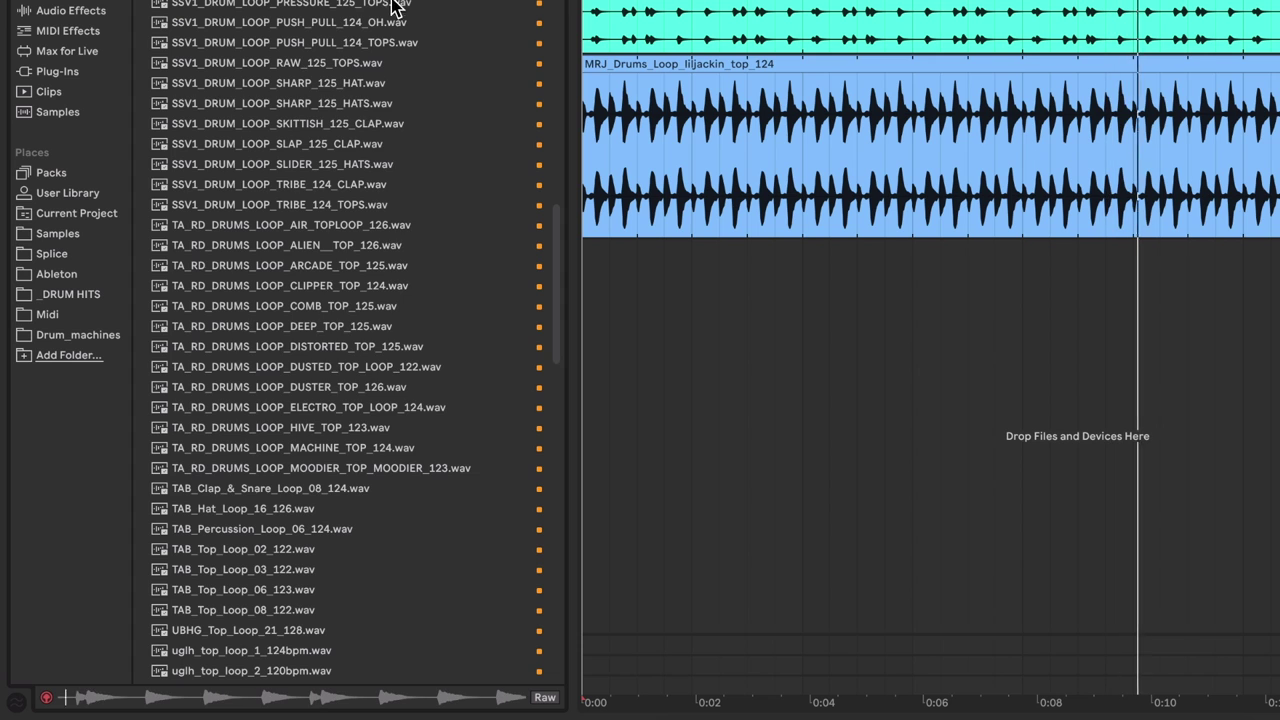
{"action": "scroll", "coordinate": [388, 12], "scroll_direction": "down", "scroll_amount": 1}
{"action": "left_click", "coordinate": [350, 188]}
{"action": "scroll", "coordinate": [352, 212], "scroll_direction": "down", "scroll_amount": 1}
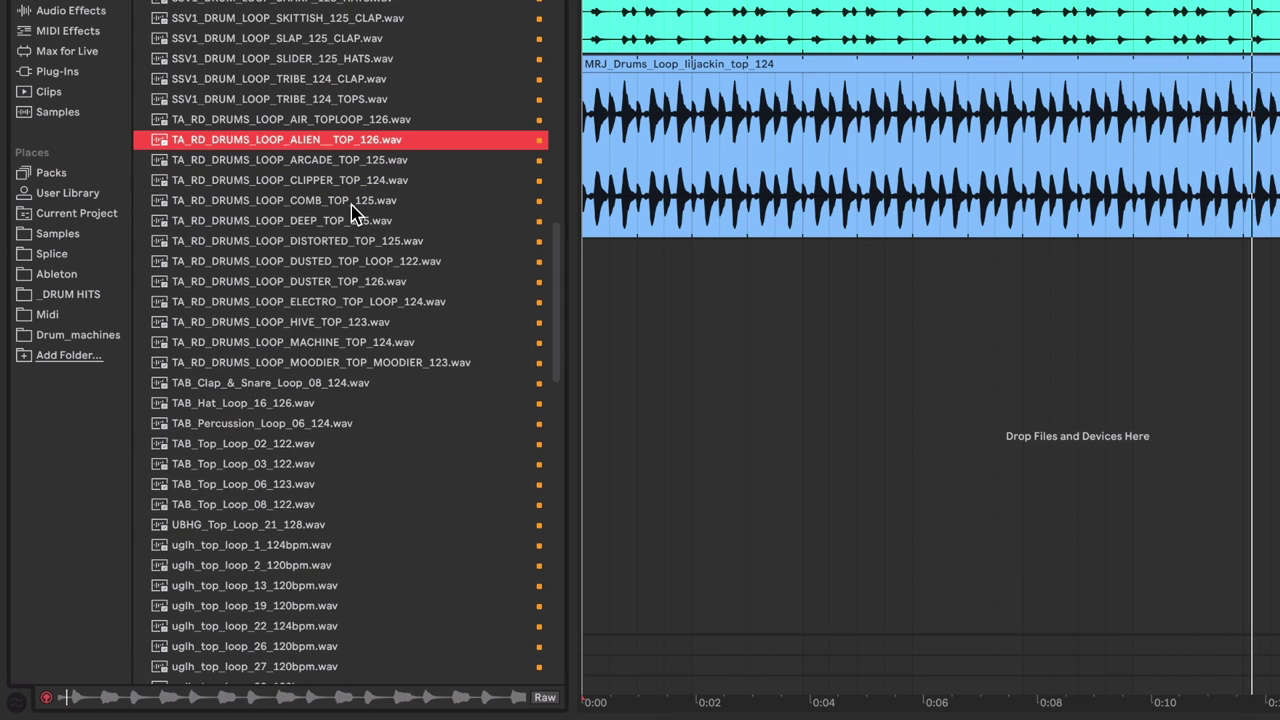
{"action": "scroll", "coordinate": [352, 212], "scroll_direction": "down", "scroll_amount": 1}
{"action": "left_click", "coordinate": [346, 246]}
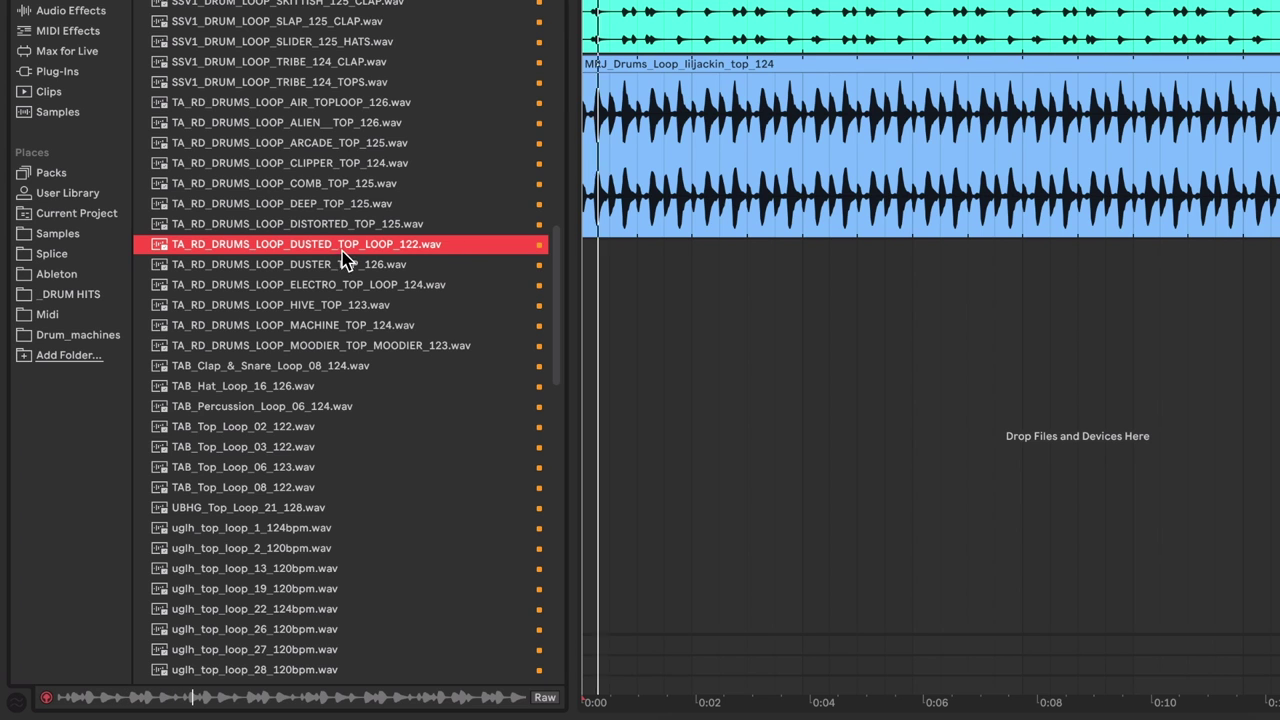
{"action": "left_click", "coordinate": [336, 286]}
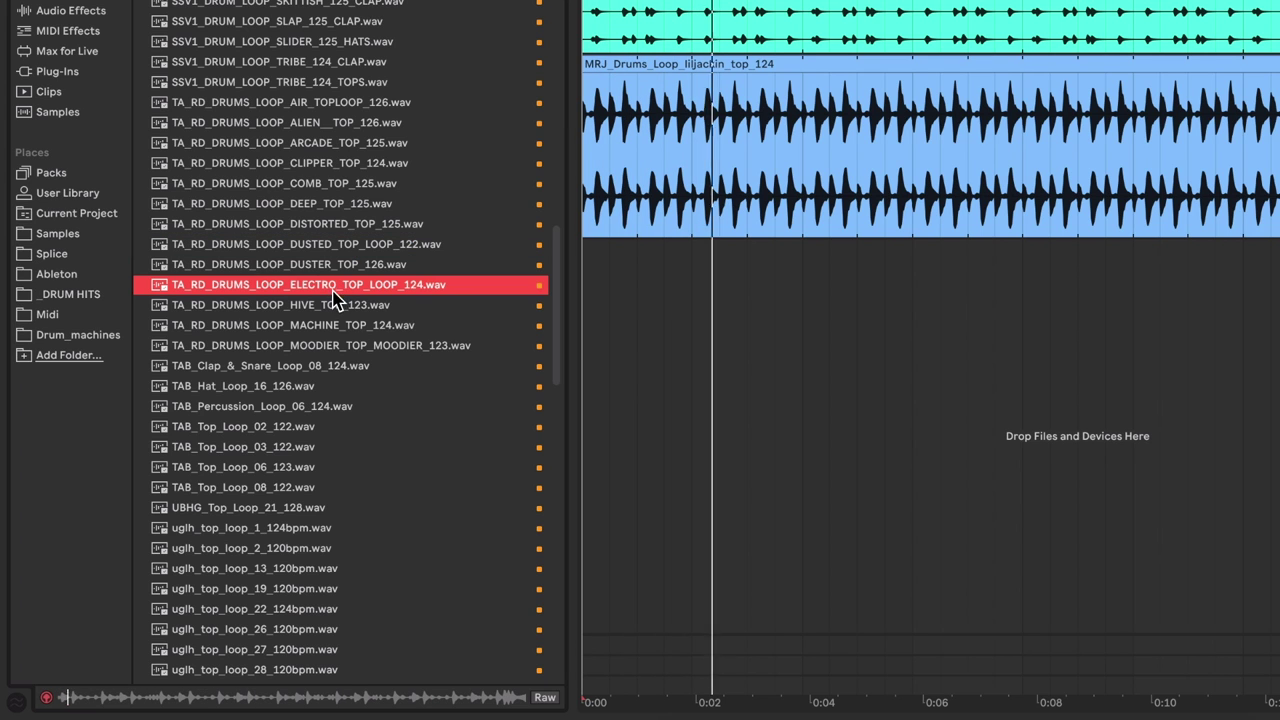
{"action": "left_click", "coordinate": [332, 305]}
{"action": "scroll", "coordinate": [330, 310], "scroll_direction": "down", "scroll_amount": 2}
{"action": "scroll", "coordinate": [330, 305], "scroll_direction": "down", "scroll_amount": 3}
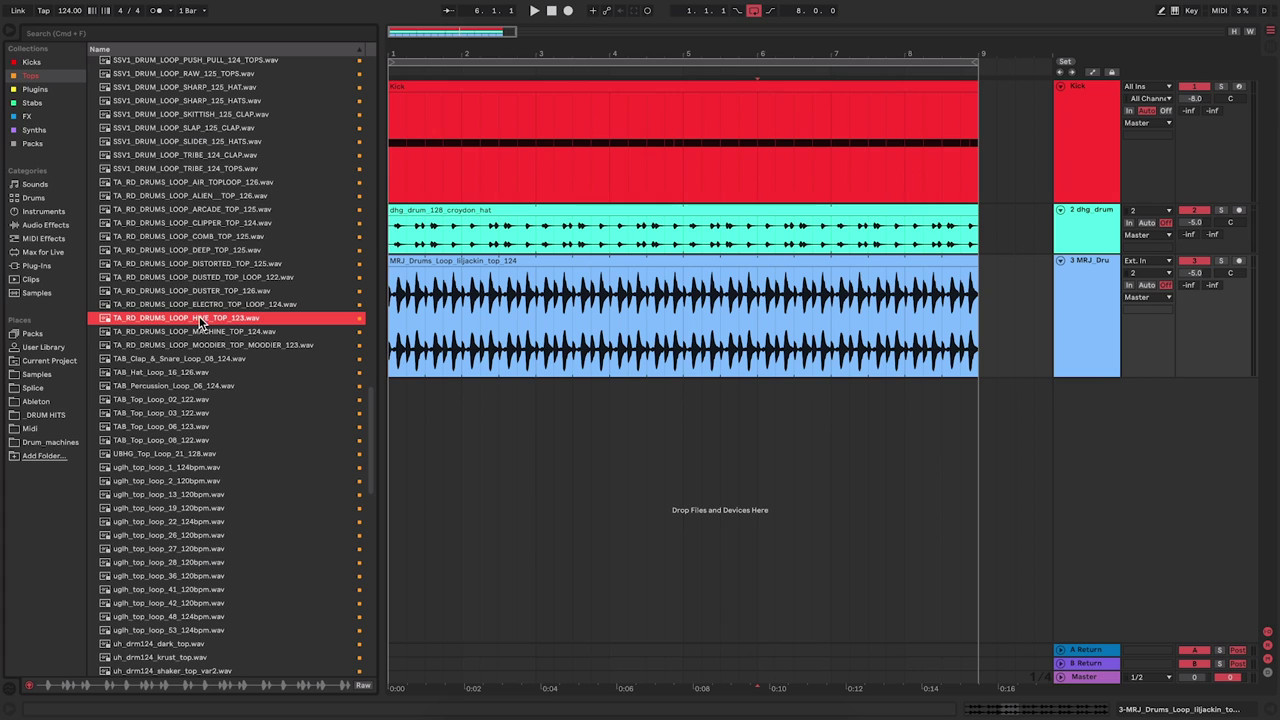
Step: Add TA_RD_DRUMS_LOOP_HIVE_TOP_123.wav on a new track below the liljackin track at 1.1.1 and extend its clip to 9.1.1
{"action": "left_click_drag", "start_coordinate": [185, 319], "coordinate": [397, 420]}
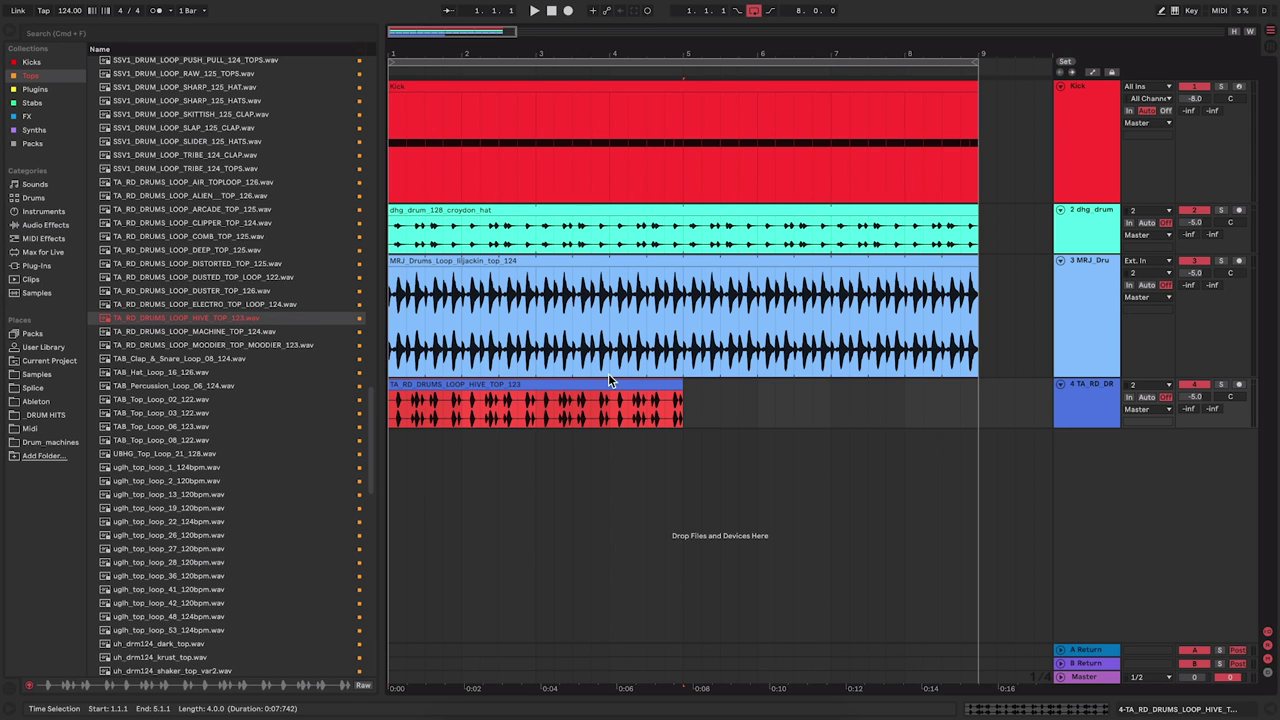
{"action": "left_click_drag", "start_coordinate": [683, 388], "coordinate": [978, 388]}
{"action": "left_click", "coordinate": [894, 476]}
Step: Solo the HIVE top loop's track, increase its height, and open its clip's sample view
{"action": "left_click", "coordinate": [1221, 385]}
{"action": "left_click_drag", "start_coordinate": [1105, 427], "coordinate": [1100, 488]}
{"action": "double_click", "coordinate": [726, 385]}
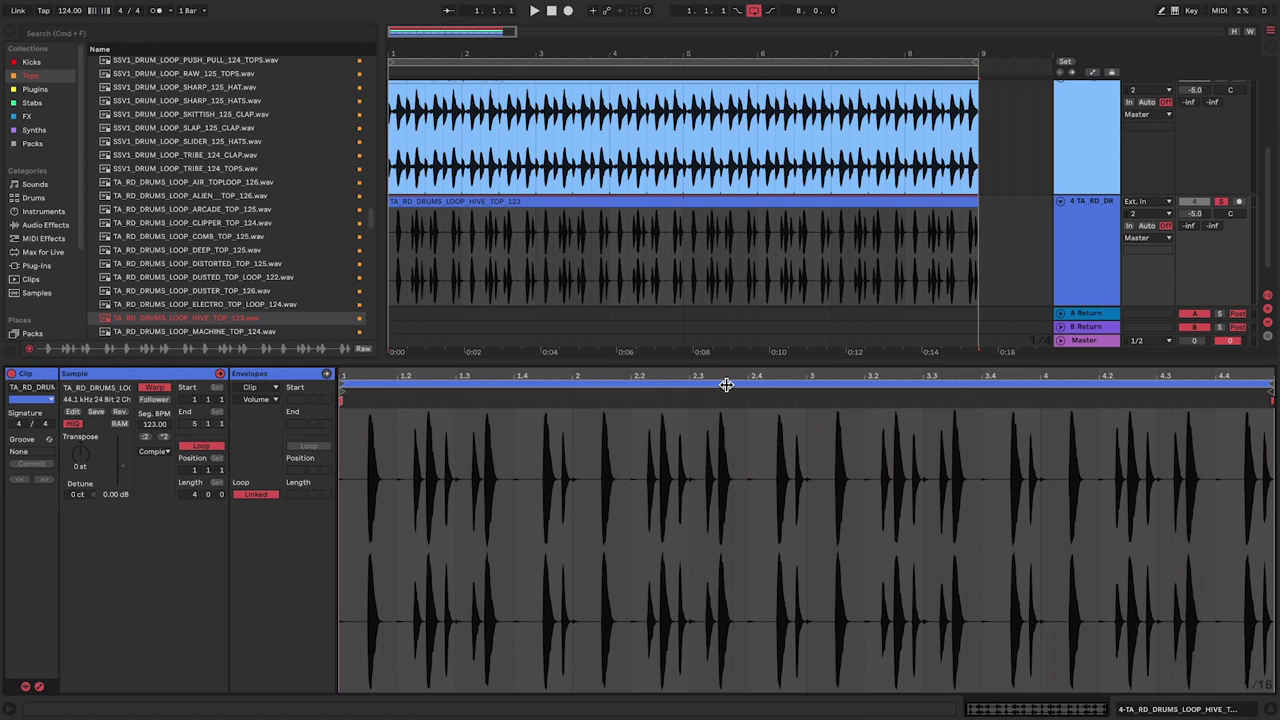
Step: Select the area around the 1.1.3 hit in the HIVE clip and lower its volume envelope to 0%
{"action": "left_click_drag", "start_coordinate": [340, 377], "coordinate": [340, 424]}
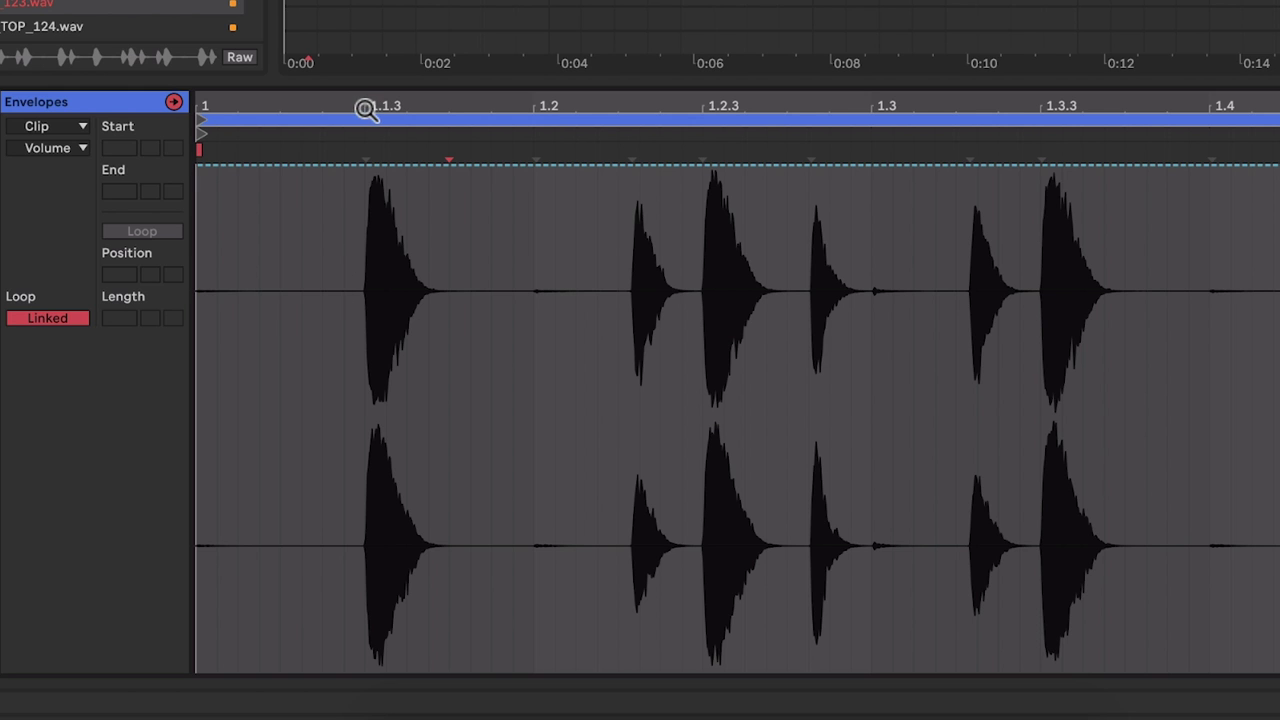
{"action": "left_click_drag", "start_coordinate": [366, 108], "coordinate": [403, 106]}
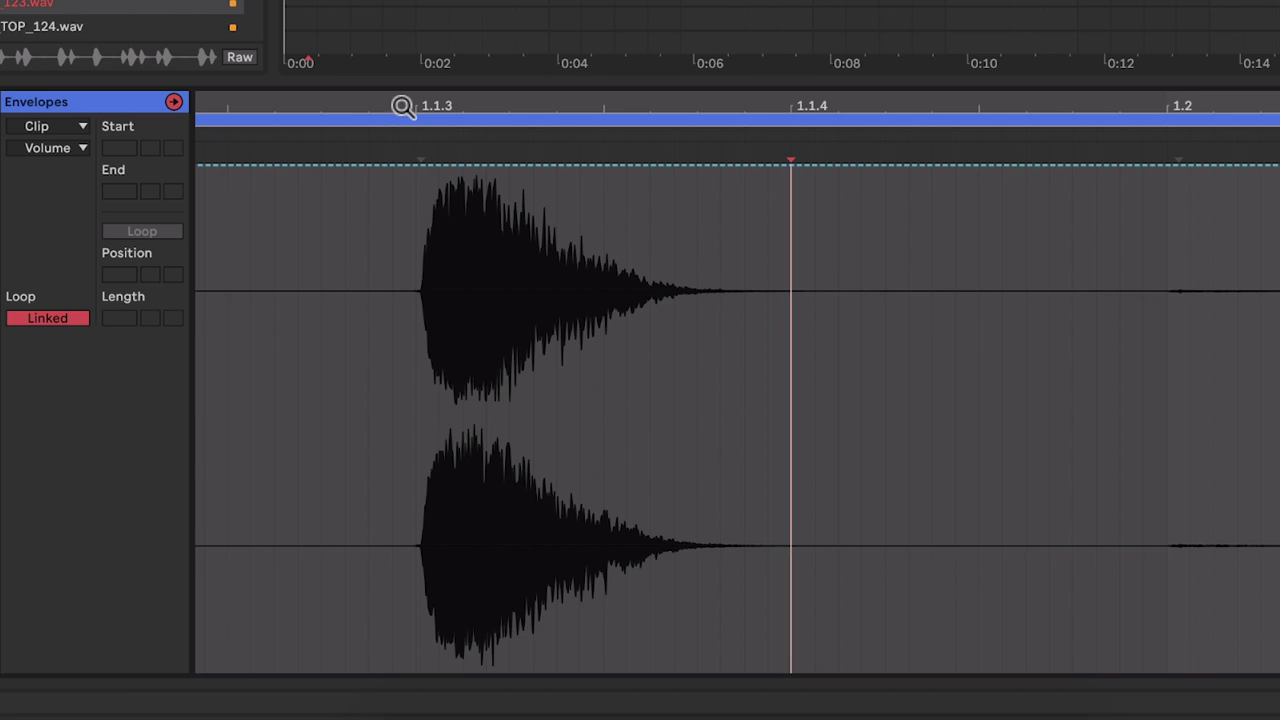
{"action": "left_click", "coordinate": [394, 250]}
{"action": "mouse_move", "coordinate": [394, 250]}
{"action": "left_mouse_down"}
{"action": "mouse_move", "coordinate": [633, 262]}
{"action": "mouse_move", "coordinate": [789, 252]}
{"action": "left_mouse_up"}
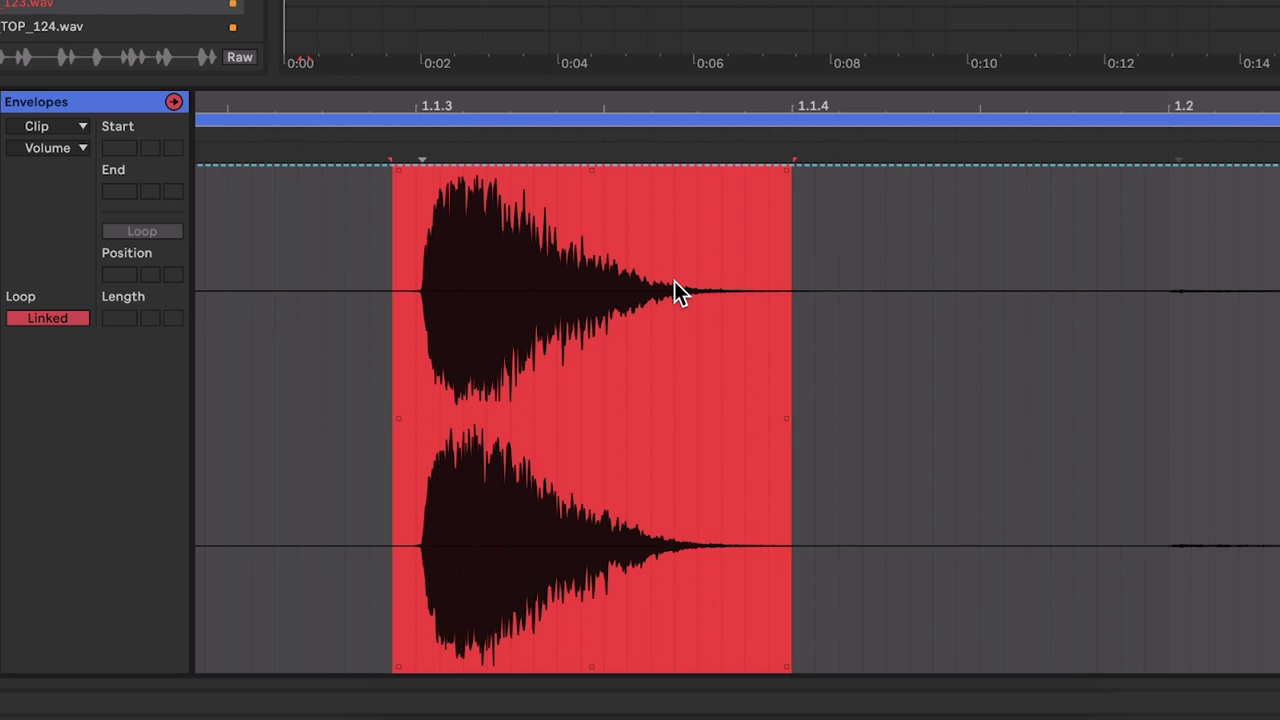
{"action": "left_click", "coordinate": [631, 185]}
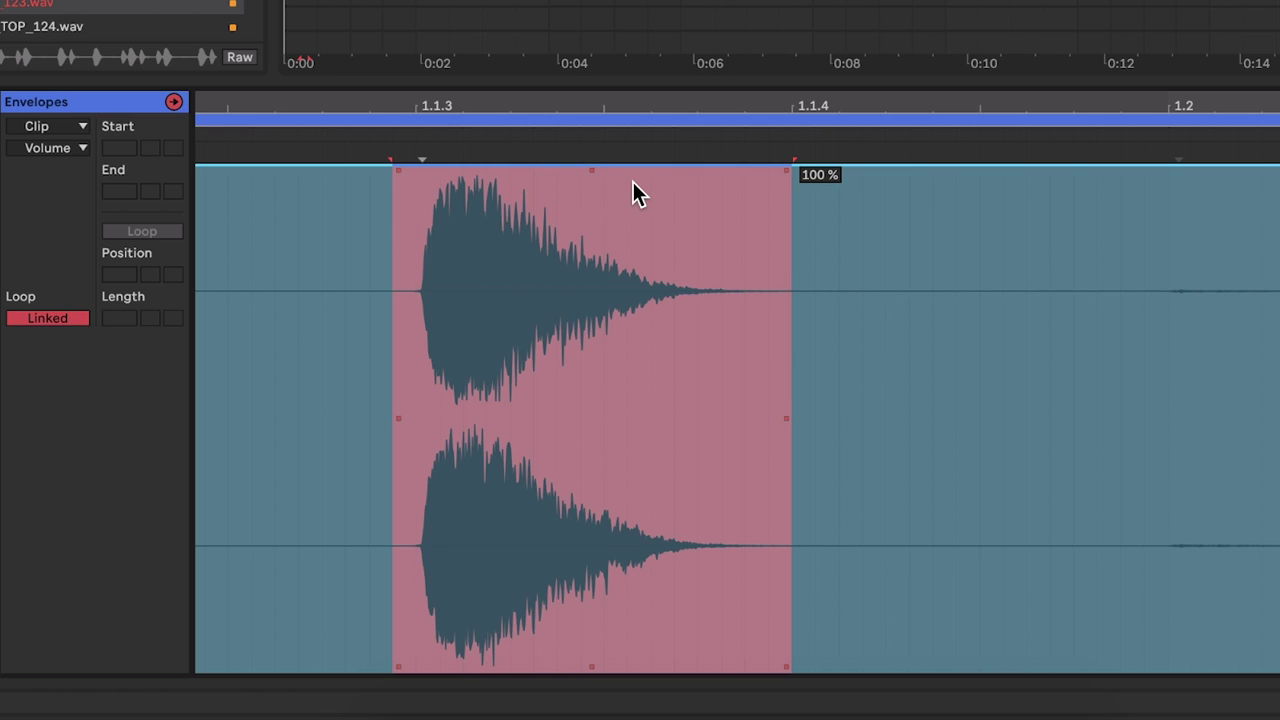
{"action": "left_click_drag", "start_coordinate": [633, 183], "coordinate": [634, 676]}
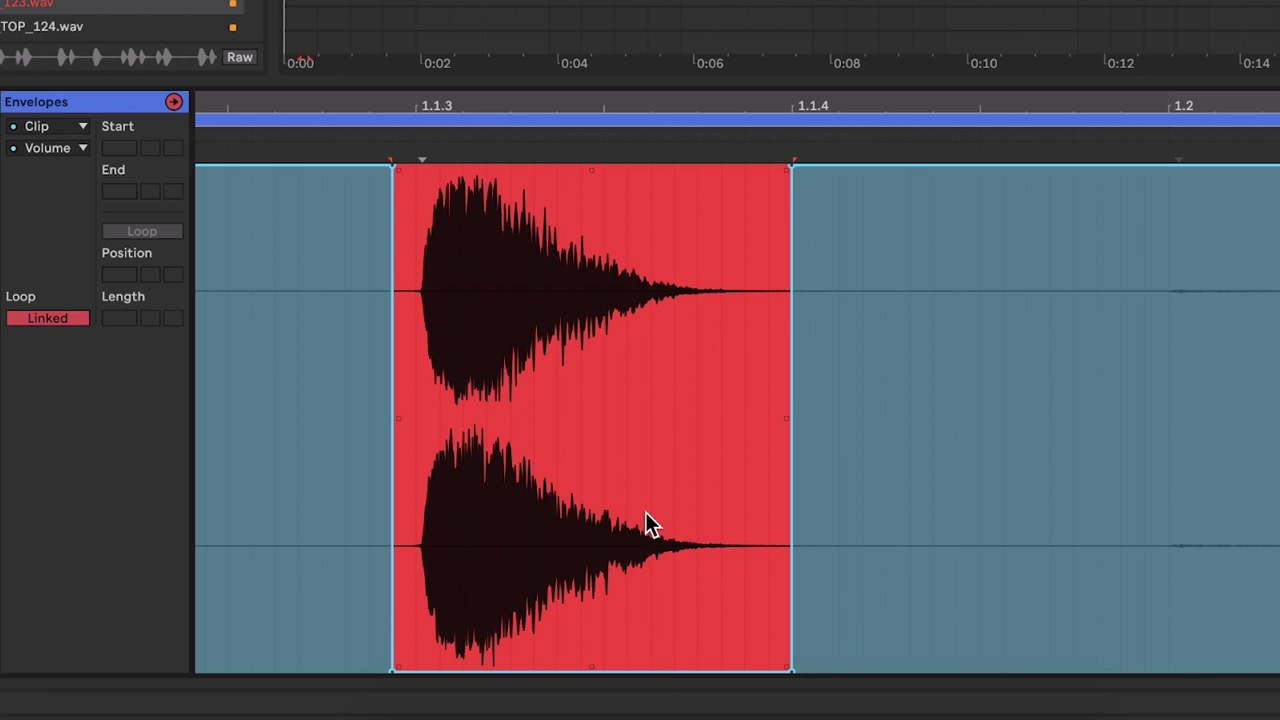
Step: Move the 0% breakpoints around the 1.1.3 hit inward to make sloped fades, and play the clip
{"action": "left_click", "coordinate": [701, 363]}
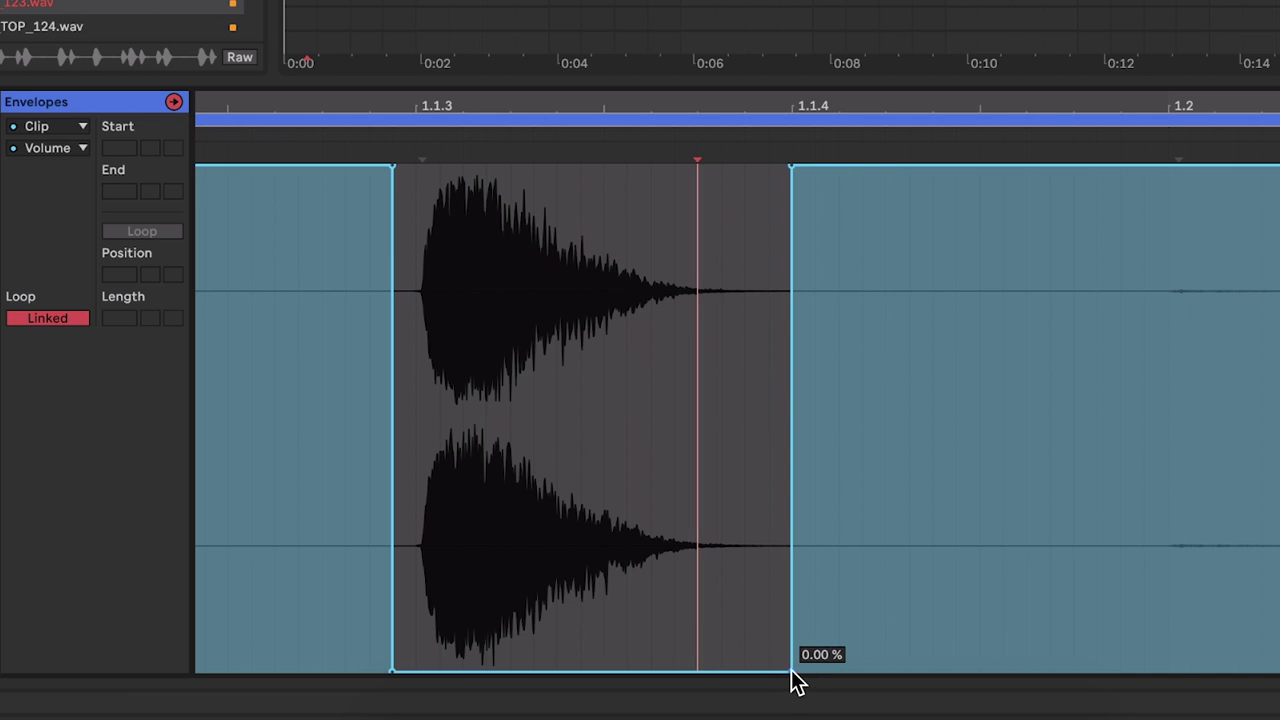
{"action": "left_click_drag", "start_coordinate": [790, 670], "coordinate": [743, 670]}
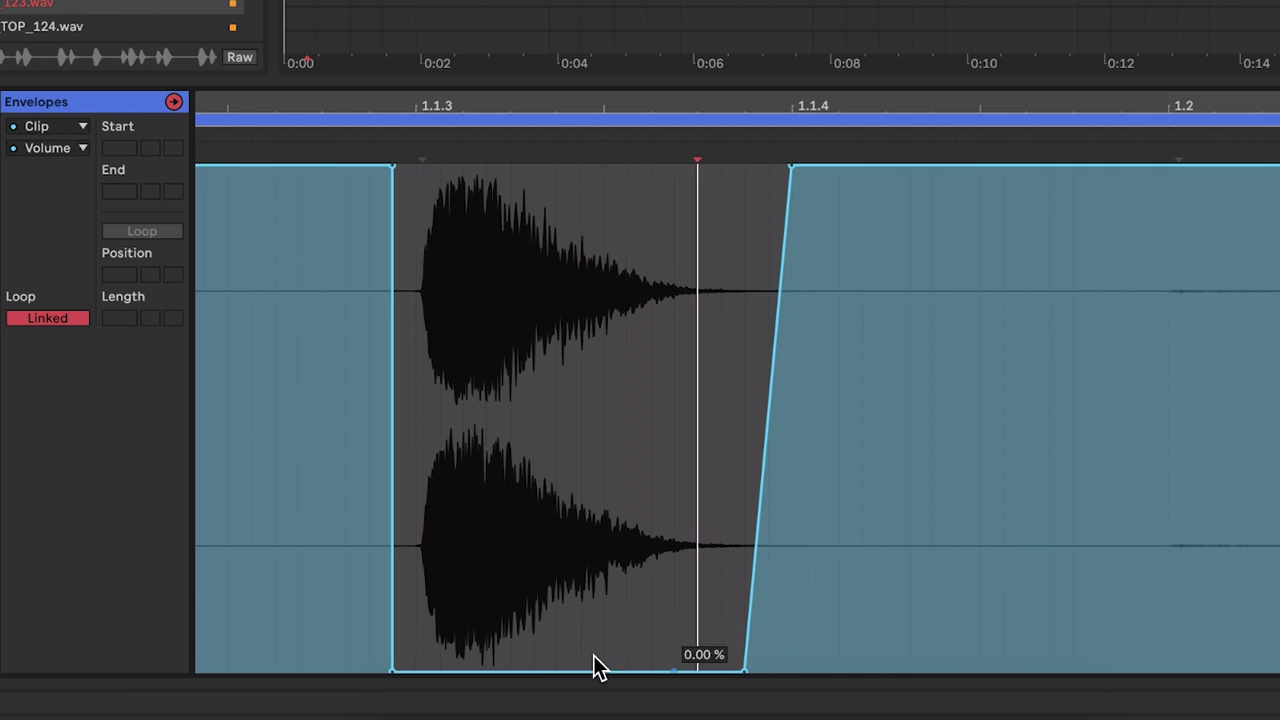
{"action": "left_click_drag", "start_coordinate": [395, 670], "coordinate": [414, 670]}
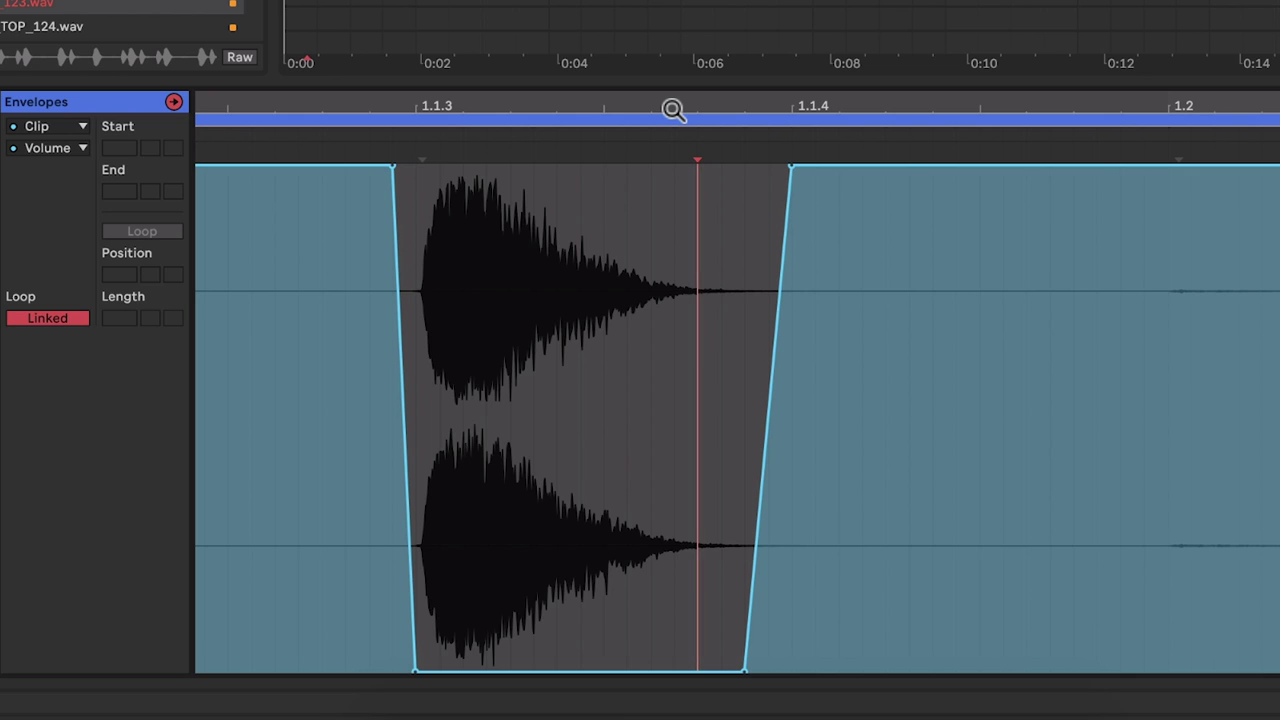
{"action": "left_click_drag", "start_coordinate": [673, 109], "coordinate": [560, 70]}
{"action": "left_click_drag", "start_coordinate": [457, 106], "coordinate": [450, 98]}
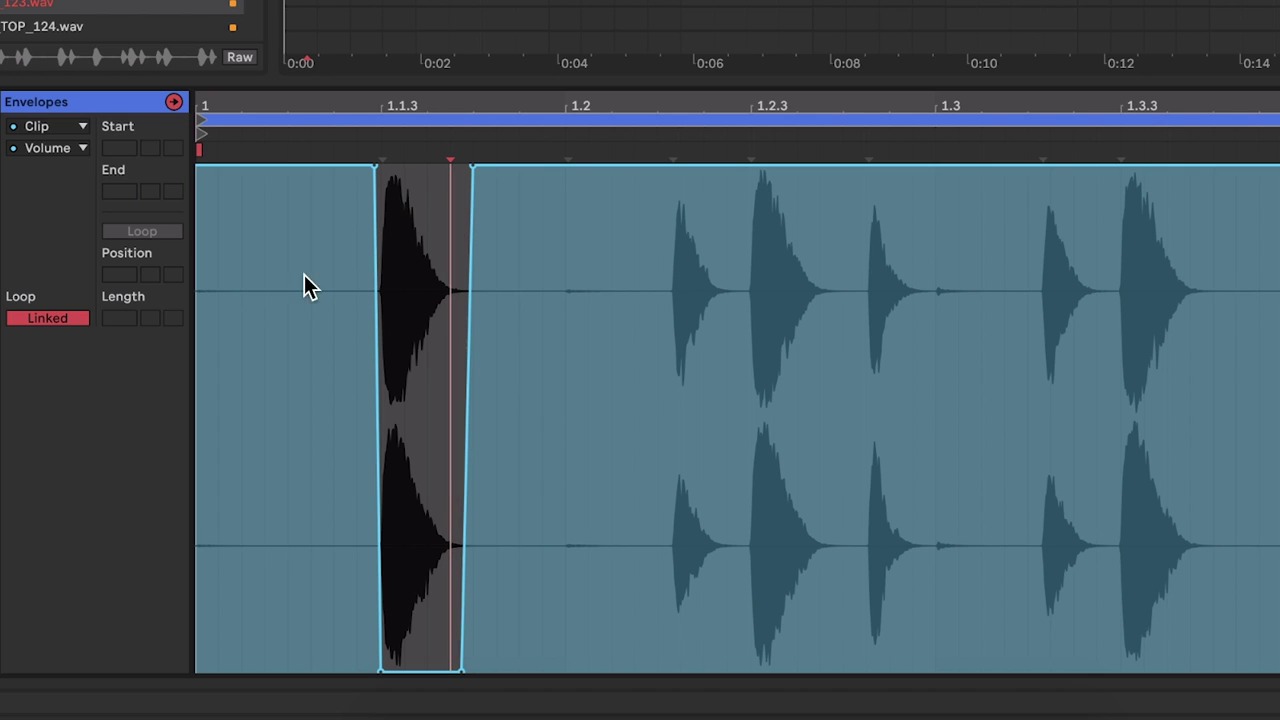
{"action": "key", "text": "space"}
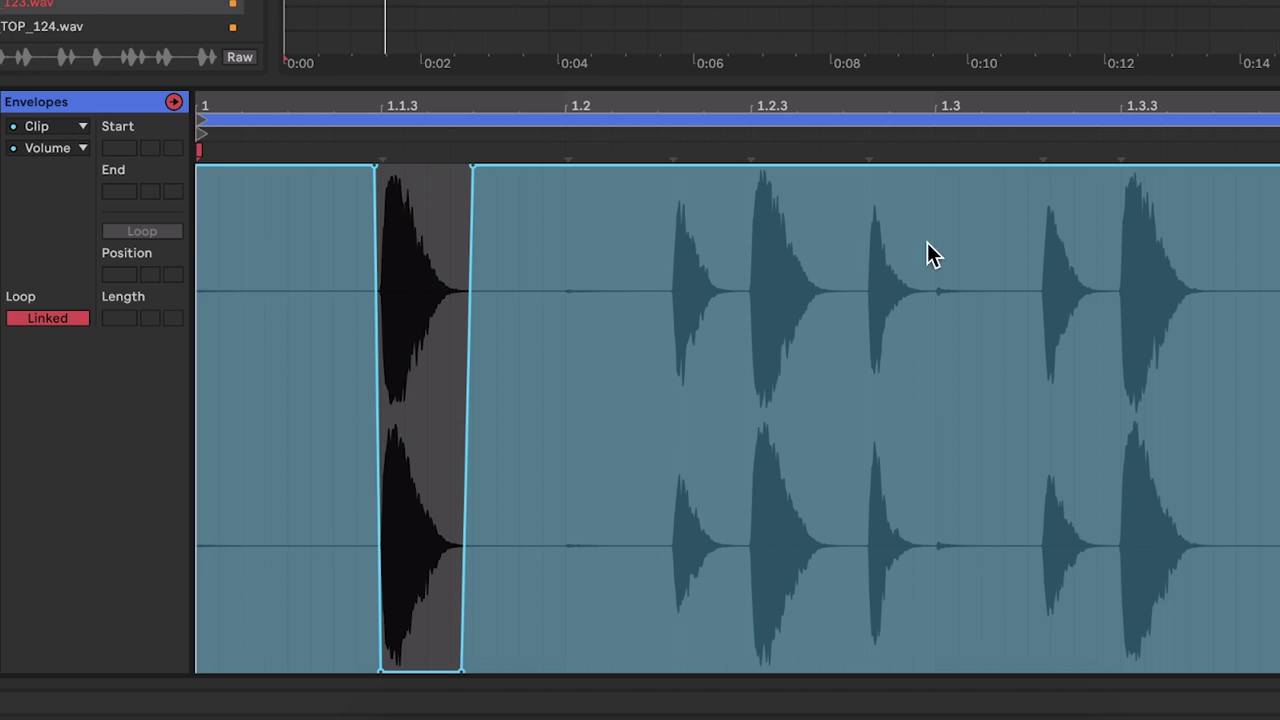
Step: Duplicate the one-beat volume envelope from 1.1.1 to 1.2.1 across every beat up to 5.1.1, silencing the offbeat hits
{"action": "left_click", "coordinate": [566, 256]}
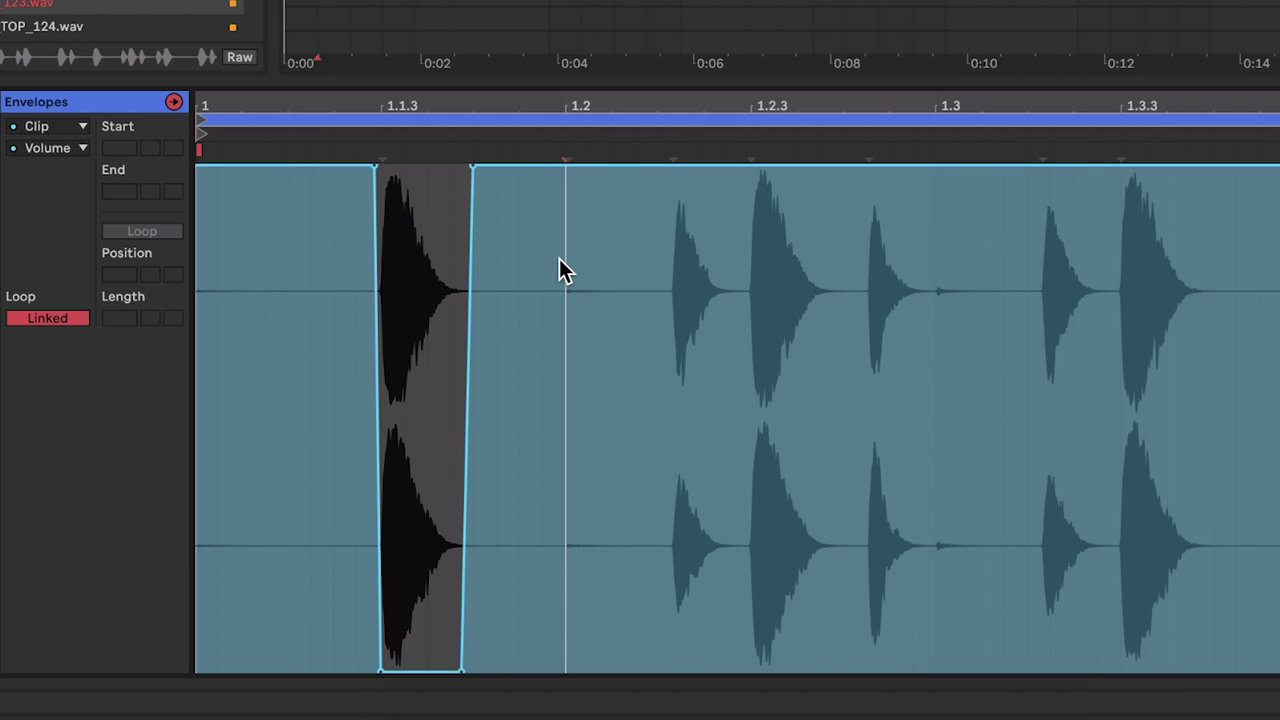
{"action": "left_click_drag", "start_coordinate": [560, 262], "coordinate": [183, 290]}
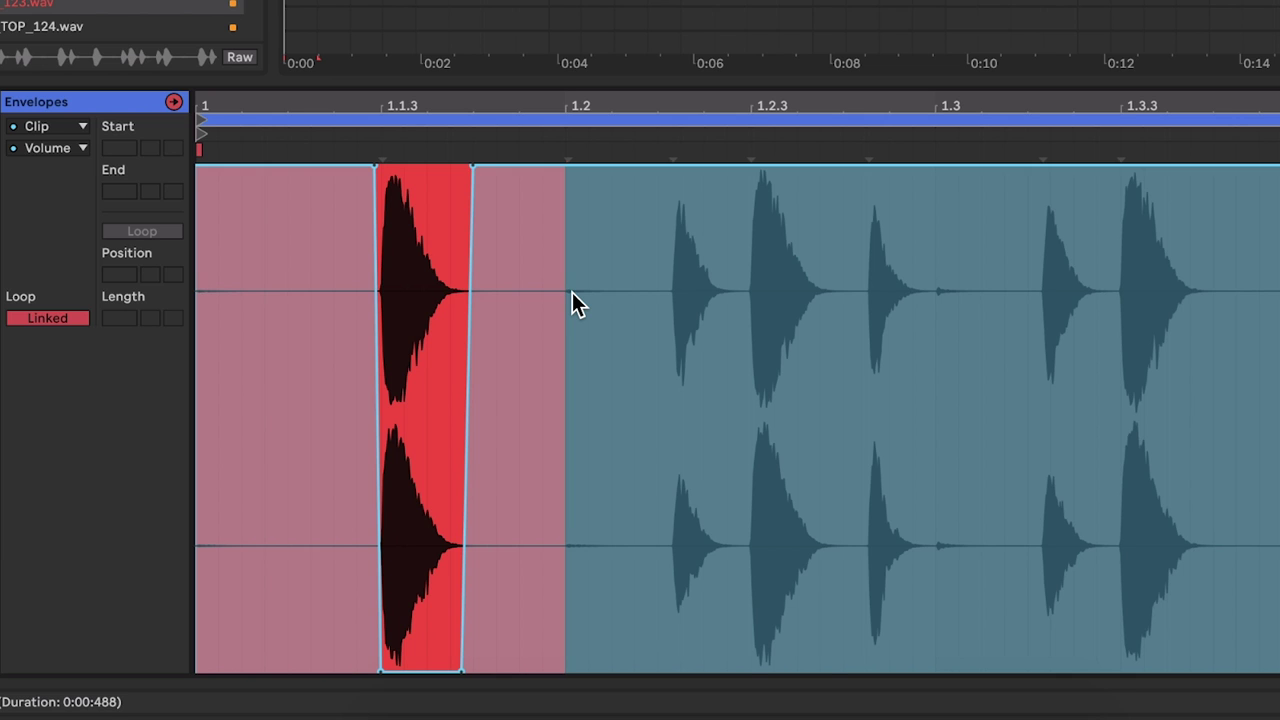
{"action": "key", "text": "super+d"}
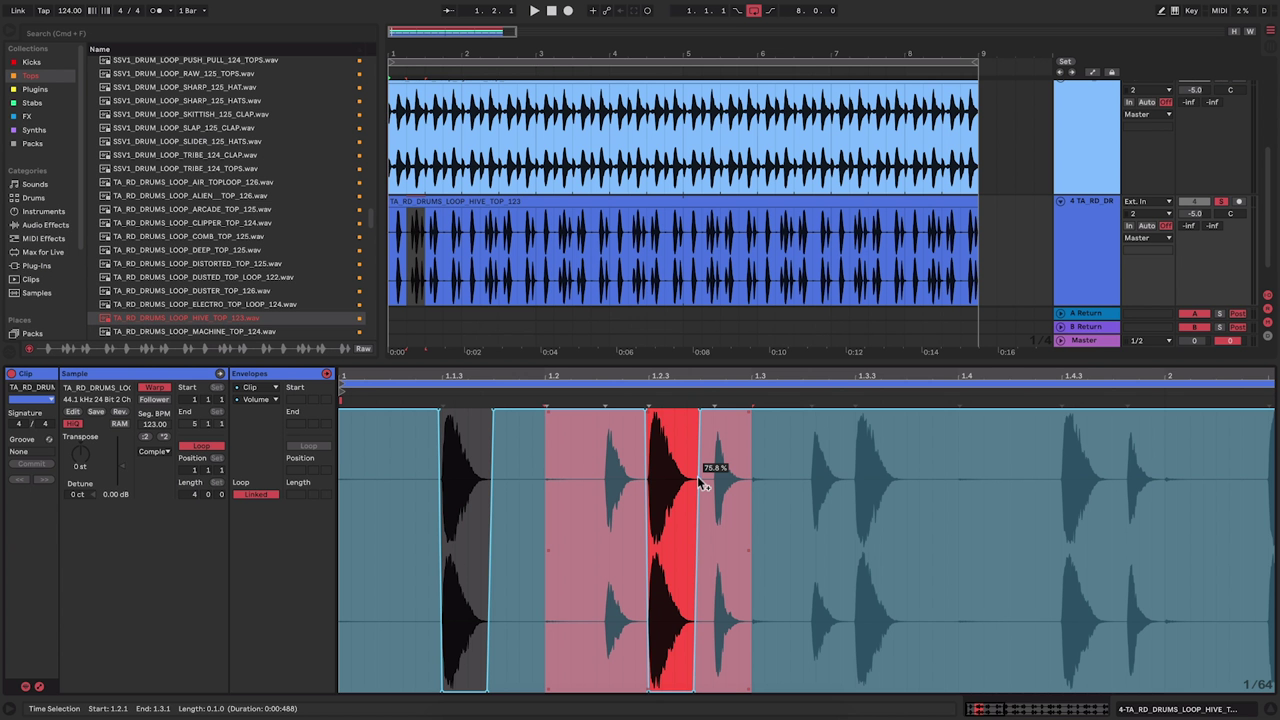
{"action": "key", "text": "super+d"}
{"action": "key", "text": "super+d"}
{"action": "key", "text": "super+d"}
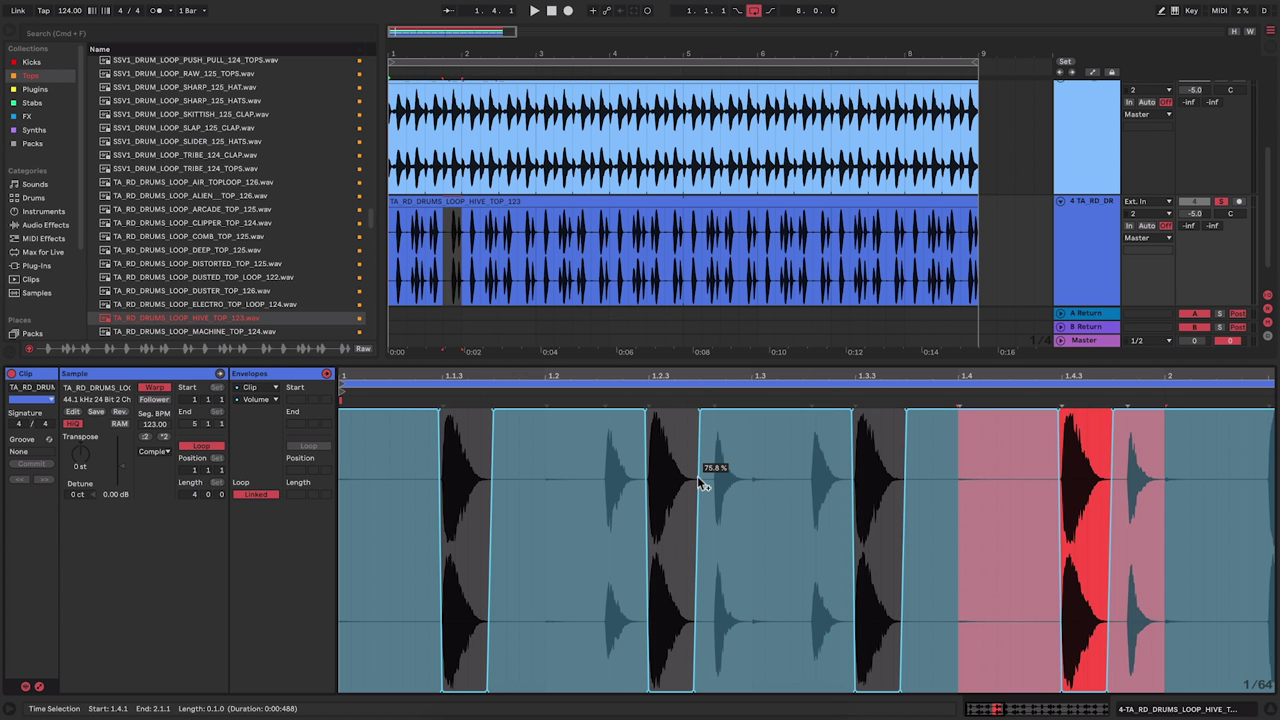
{"action": "key", "text": "super+d"}
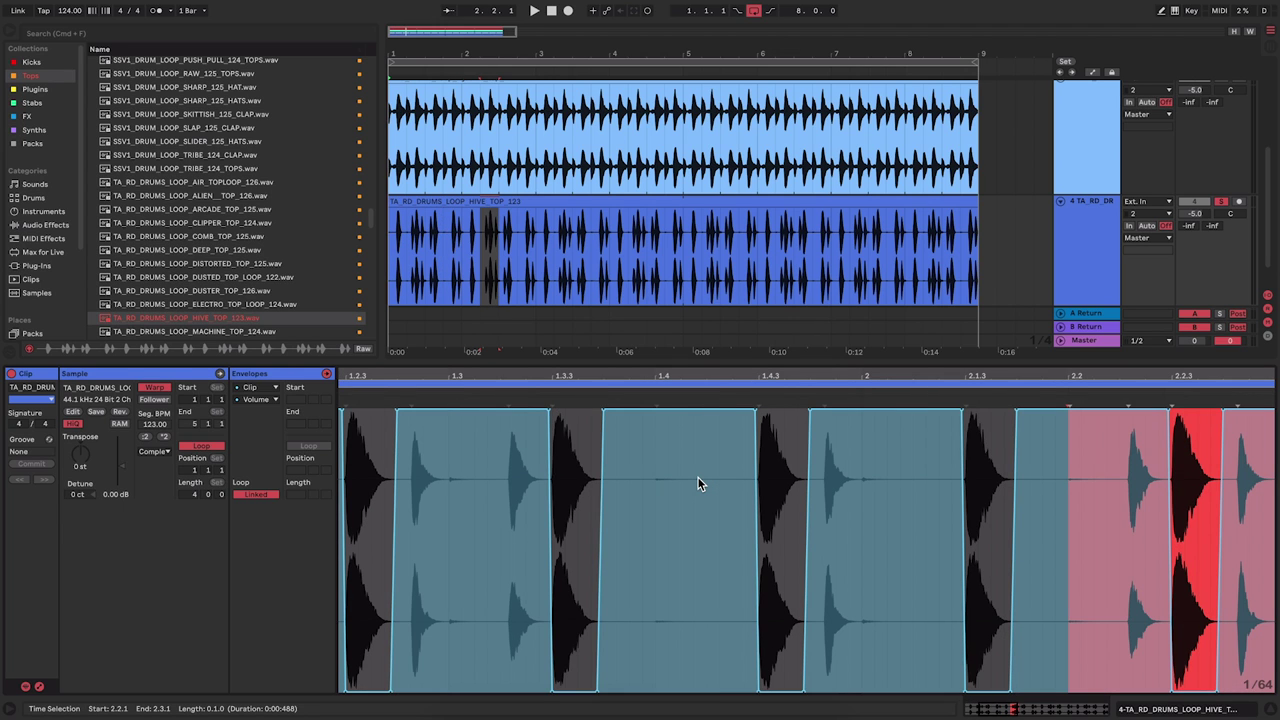
{"action": "key", "text": "super+d"}
{"action": "key", "text": "super+d"}
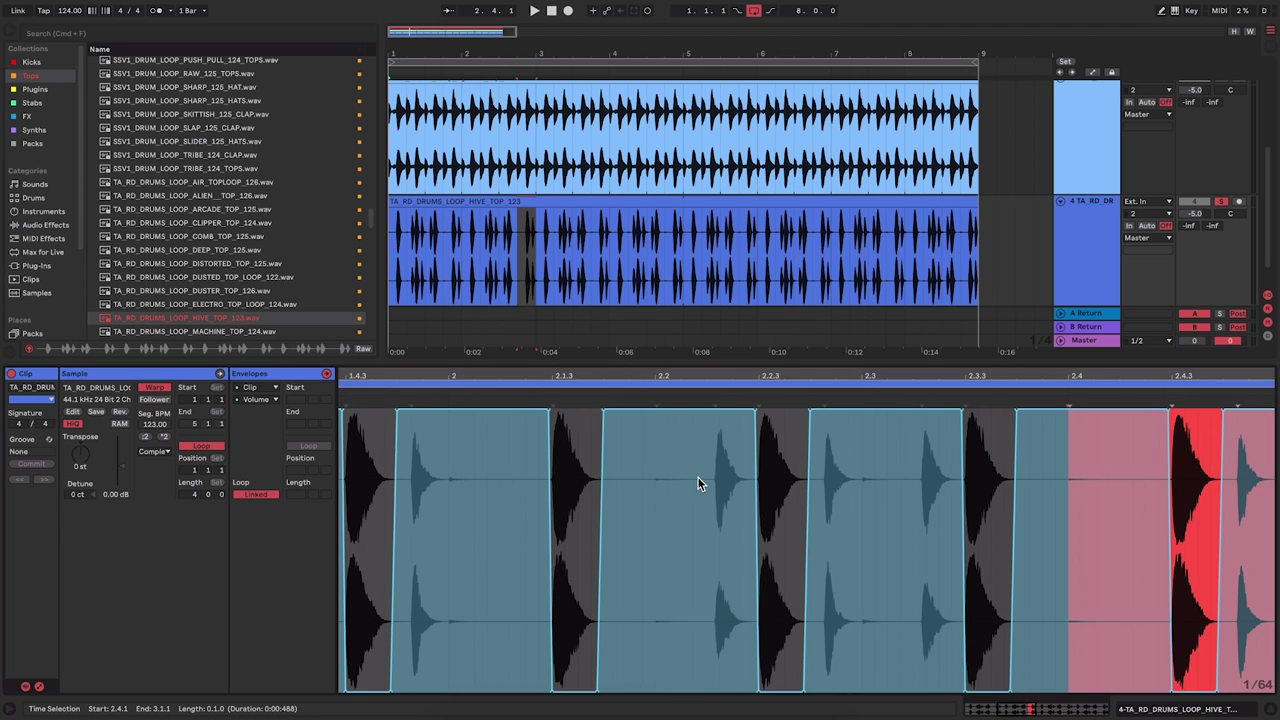
{"action": "key", "text": "super+d"}
{"action": "key", "text": "super+d"}
{"action": "left_click_drag", "start_coordinate": [907, 376], "coordinate": [820, 376]}
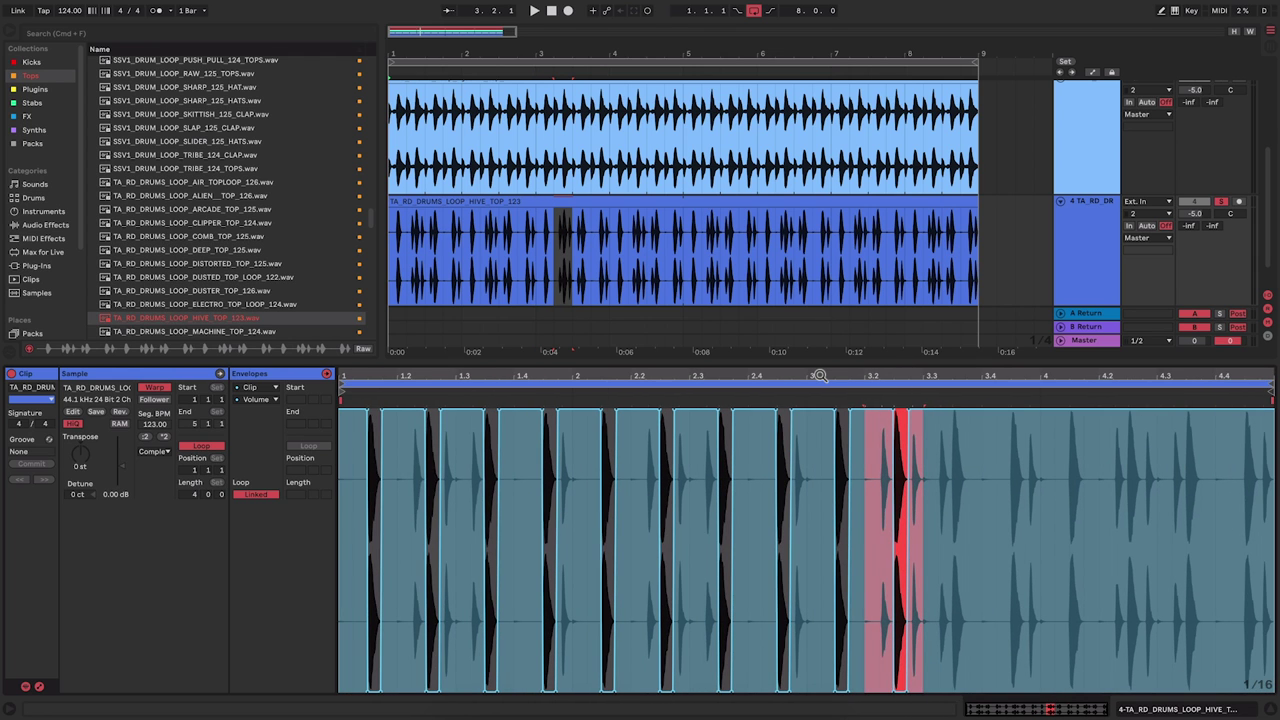
{"action": "key", "text": "super+d"}
{"action": "key", "text": "super+d"}
{"action": "key", "text": "super+d"}
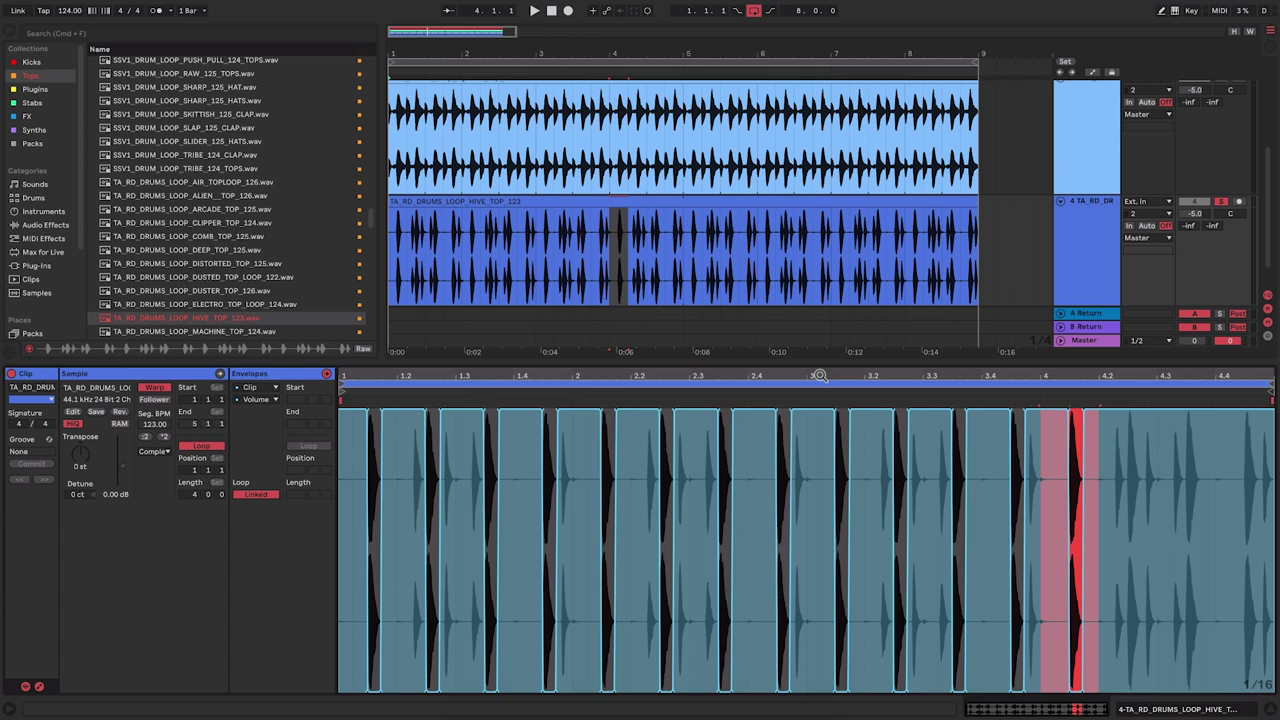
{"action": "key", "text": "super+d"}
{"action": "key", "text": "super+d"}
{"action": "key", "text": "super+d"}
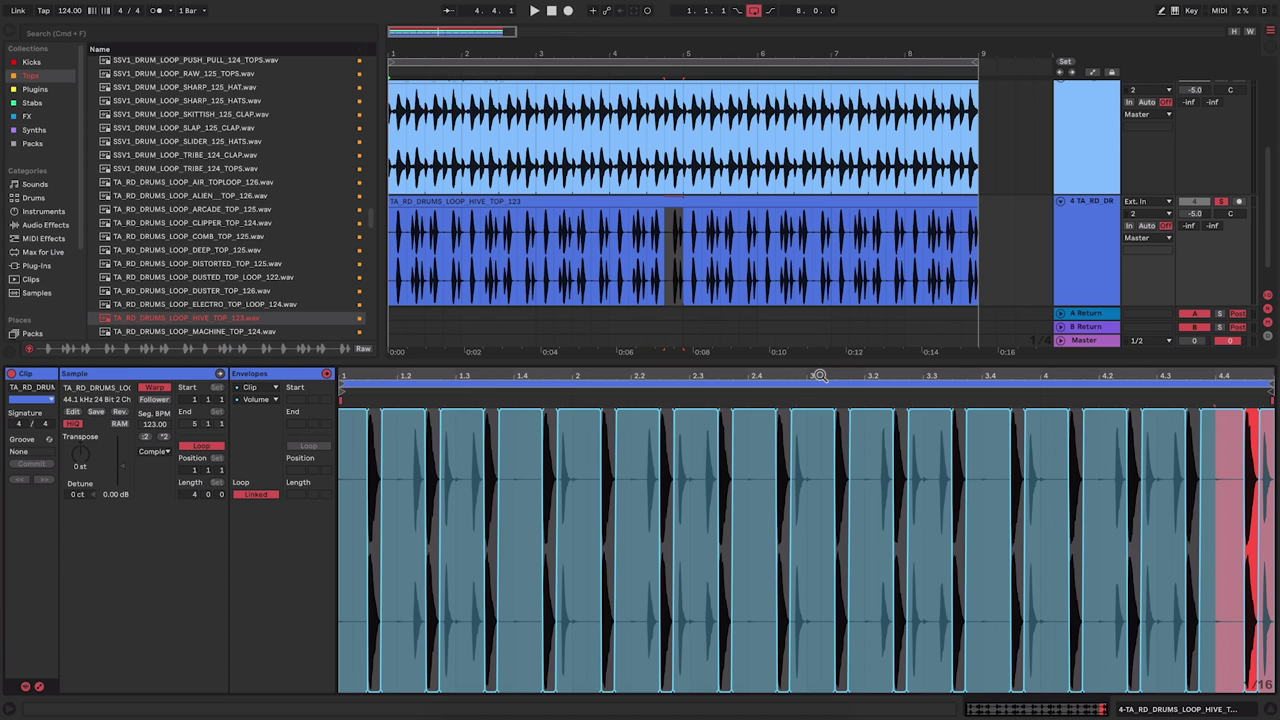
Step: Play back the edited HIVE clip and examine its repeated volume envelope closely around 2.1.3 to 2.3.3
{"action": "left_click", "coordinate": [866, 556]}
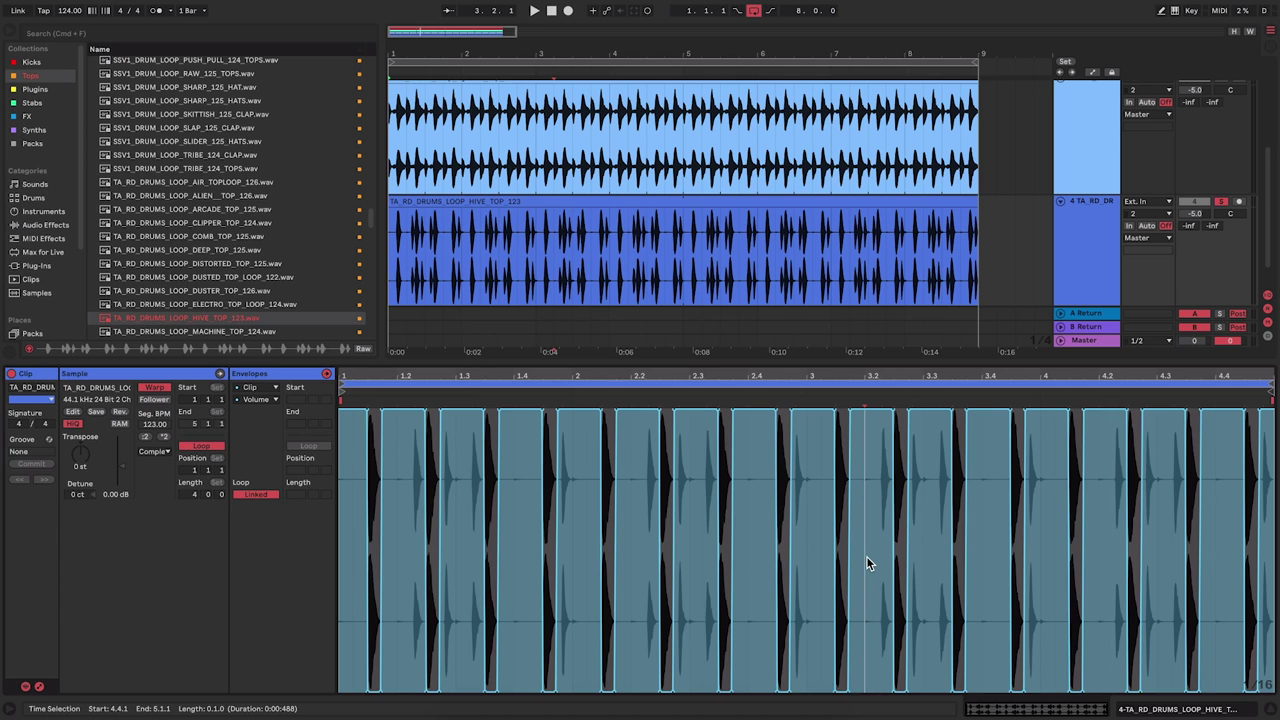
{"action": "key", "text": "space"}
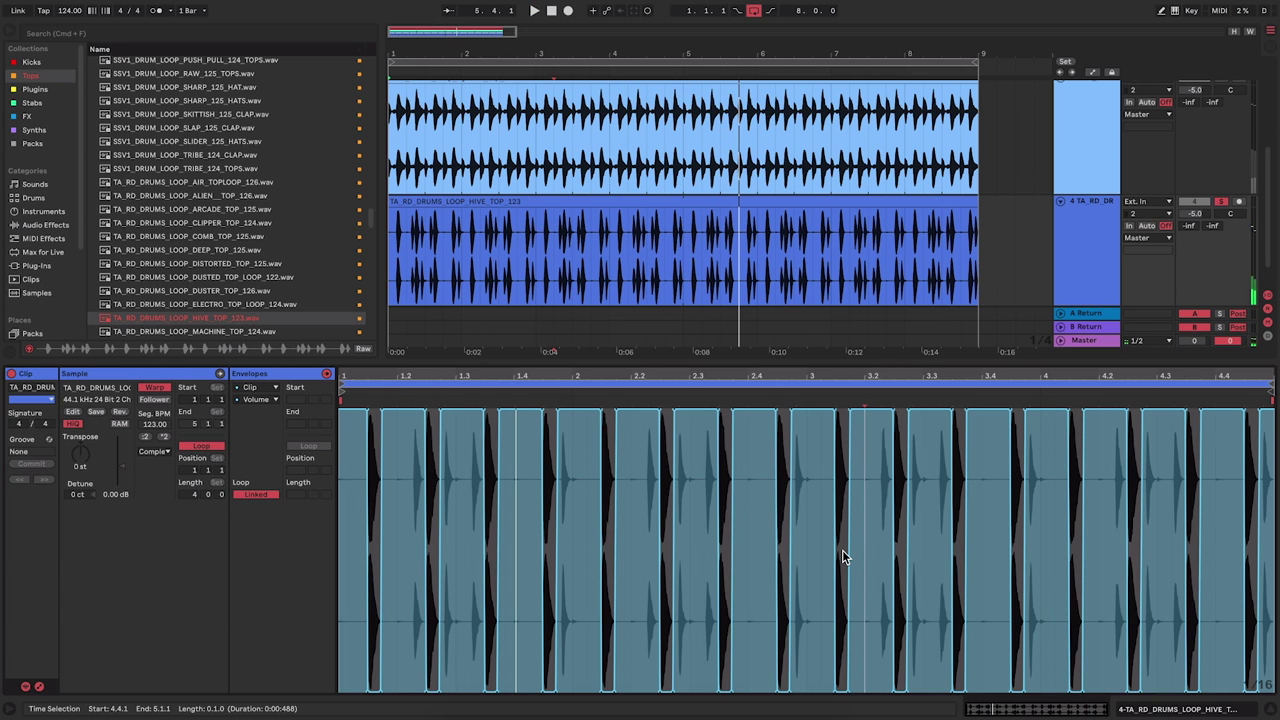
{"action": "key", "text": "space"}
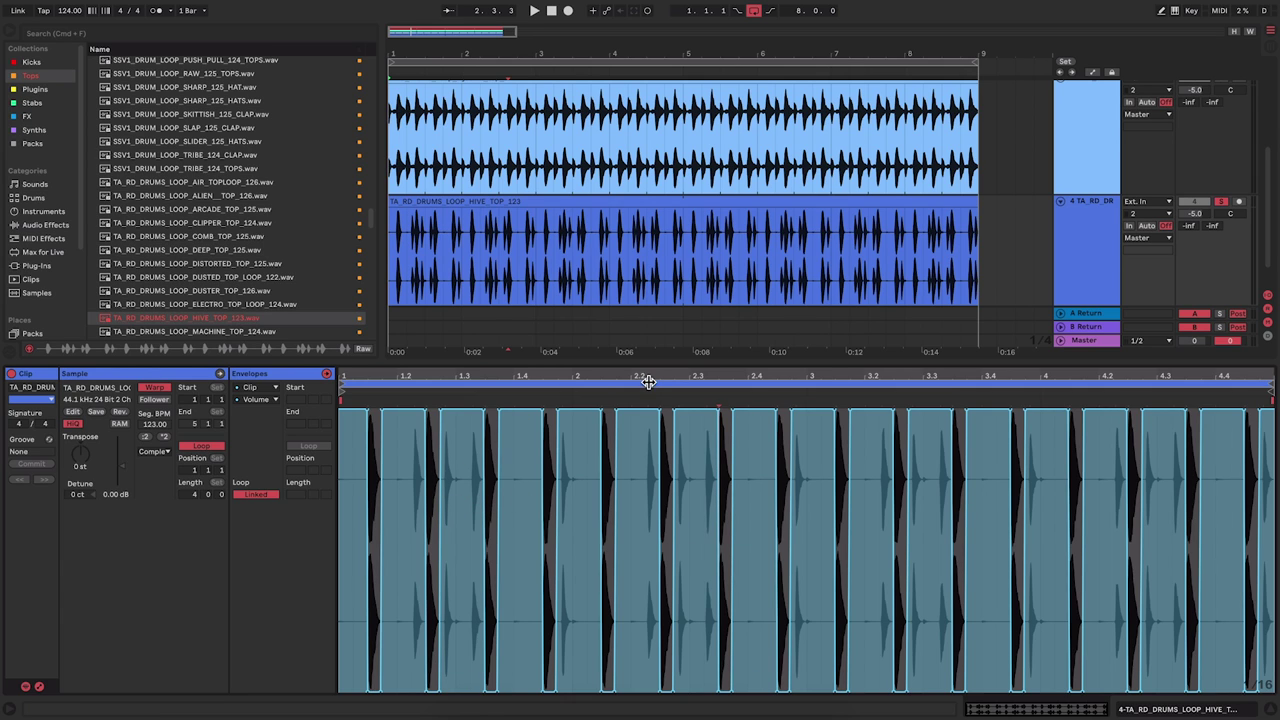
{"action": "left_click_drag", "start_coordinate": [655, 374], "coordinate": [655, 448]}
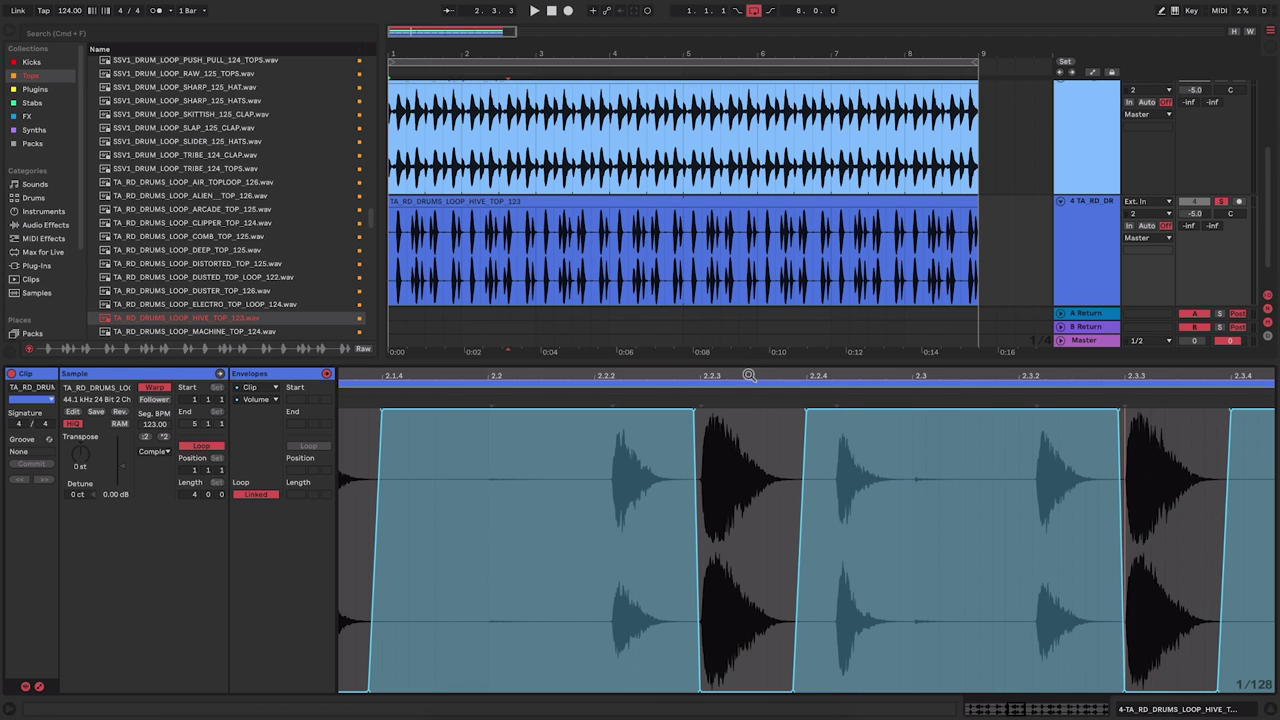
{"action": "left_click_drag", "start_coordinate": [755, 377], "coordinate": [755, 340]}
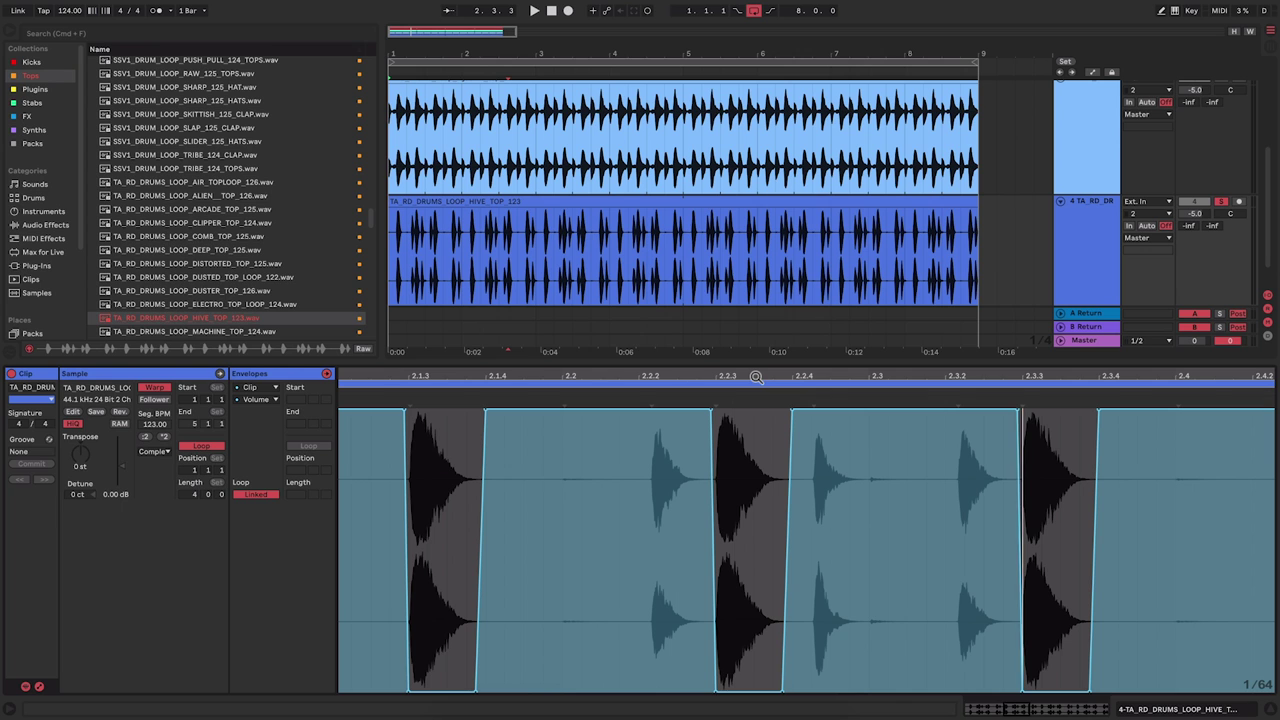
{"action": "left_click_drag", "start_coordinate": [793, 377], "coordinate": [793, 280]}
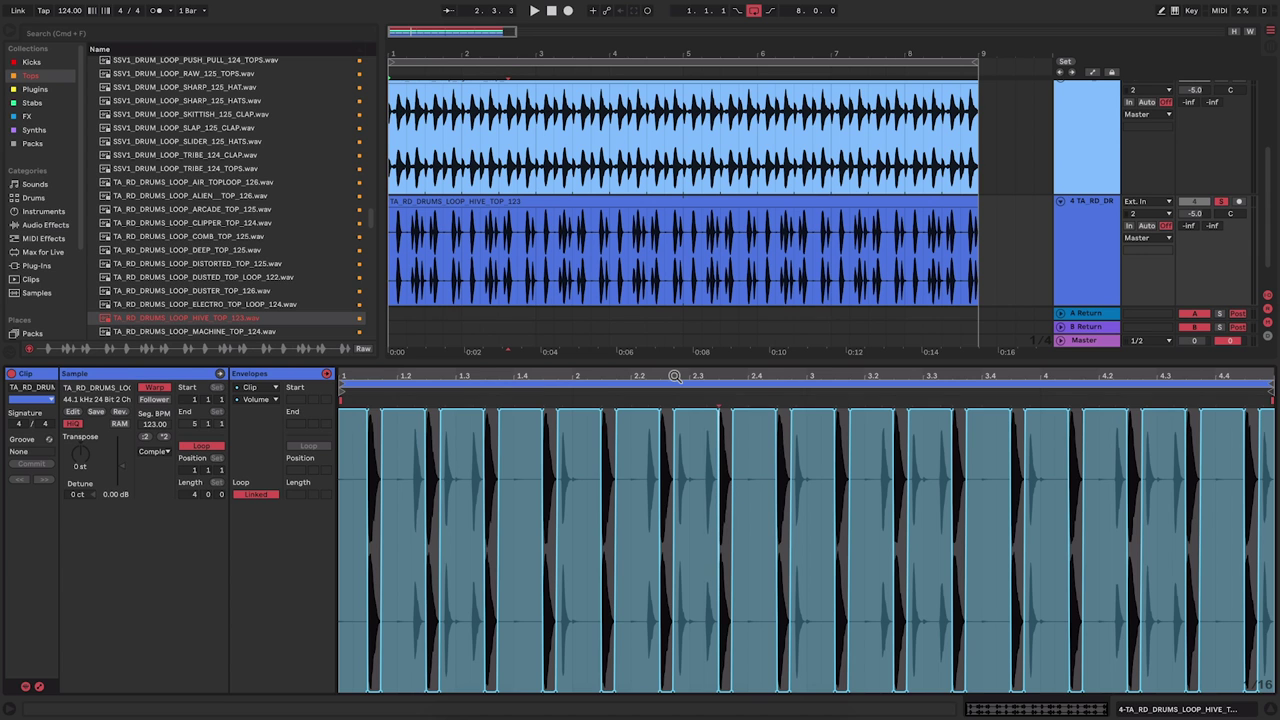
Step: Hide the clip view, unsolo the HIVE track, and lower its volume to -22.1 dB while playing the full groove
{"action": "left_click", "coordinate": [1272, 708]}
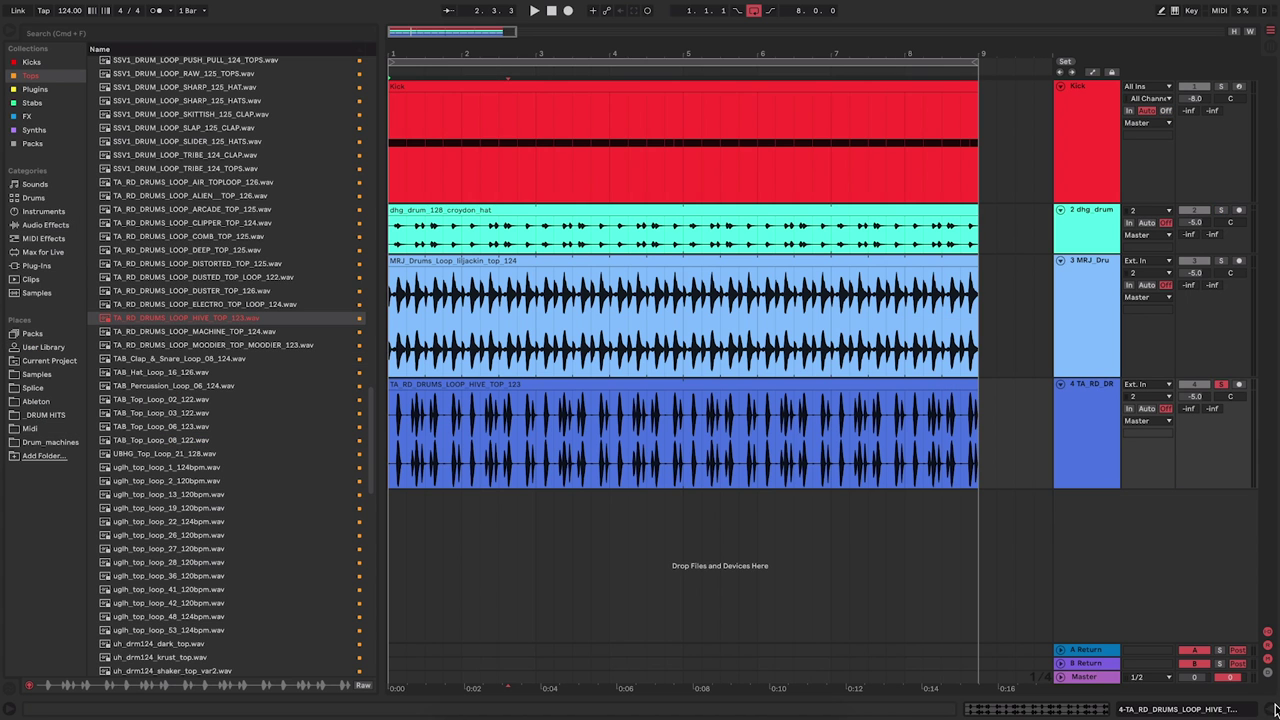
{"action": "left_click", "coordinate": [1222, 385]}
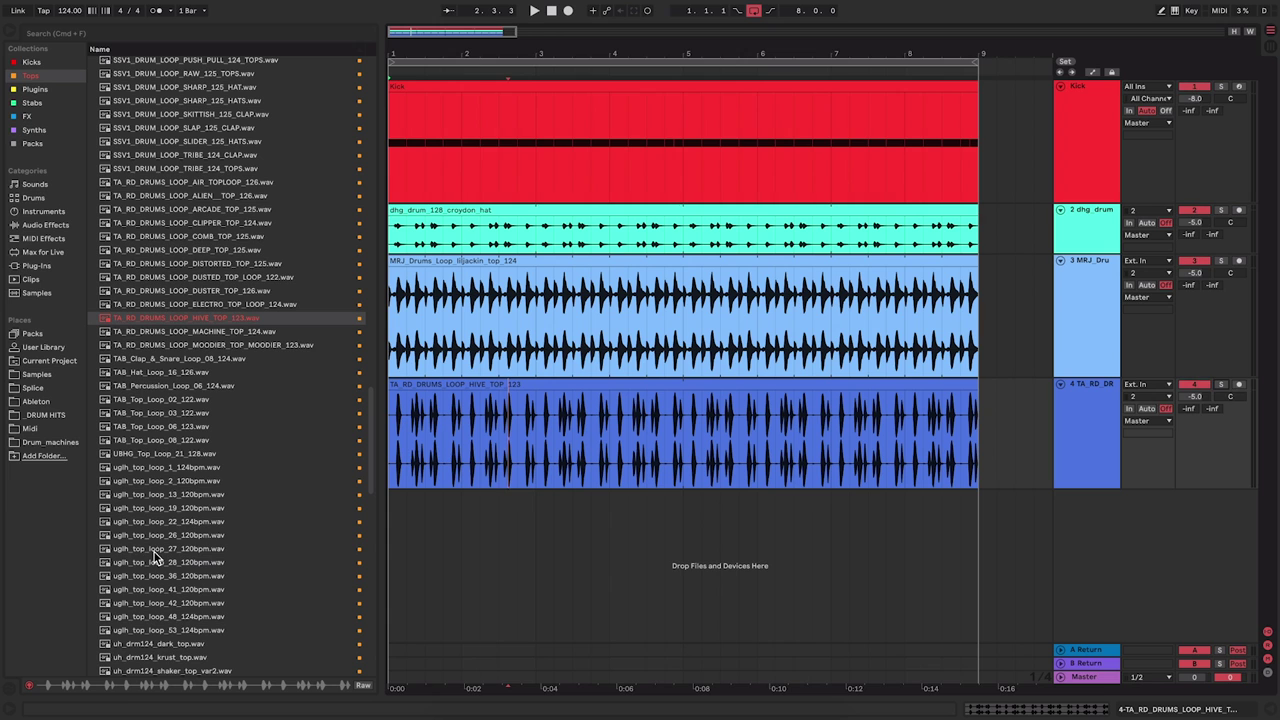
{"action": "key", "text": "space"}
{"action": "left_click_drag", "start_coordinate": [1196, 398], "coordinate": [1196, 480]}
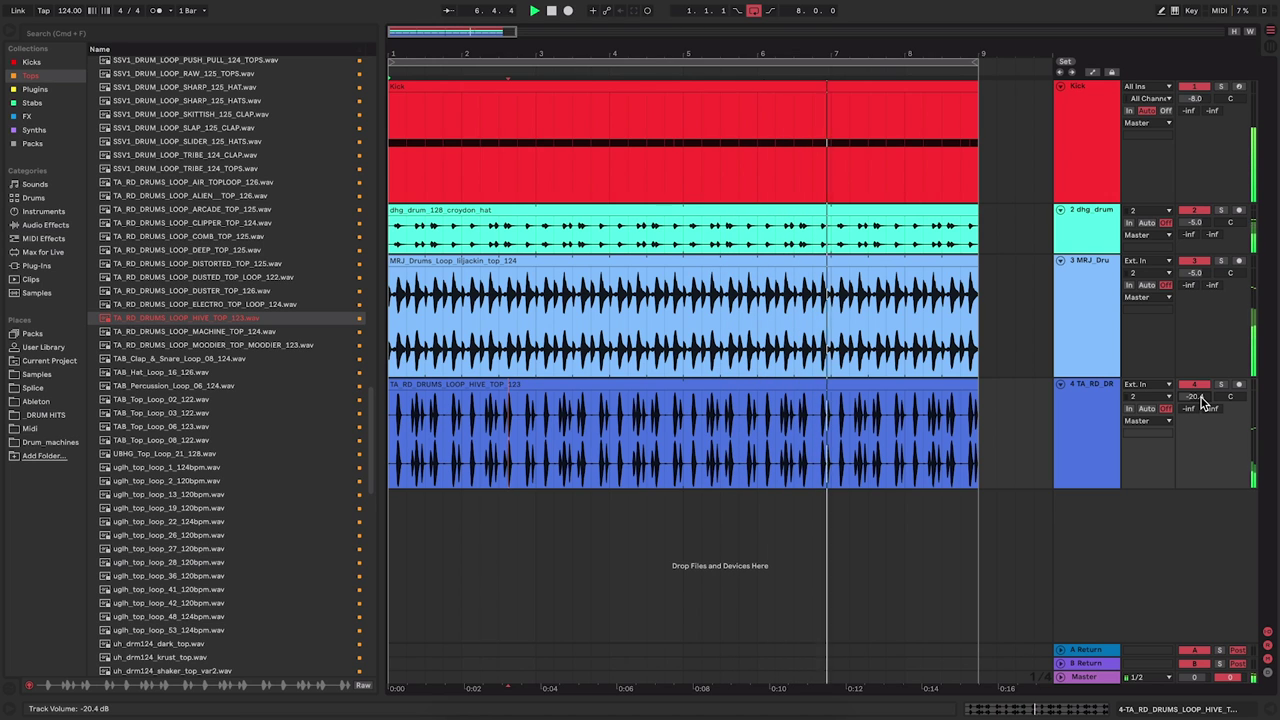
{"action": "key", "text": "space"}
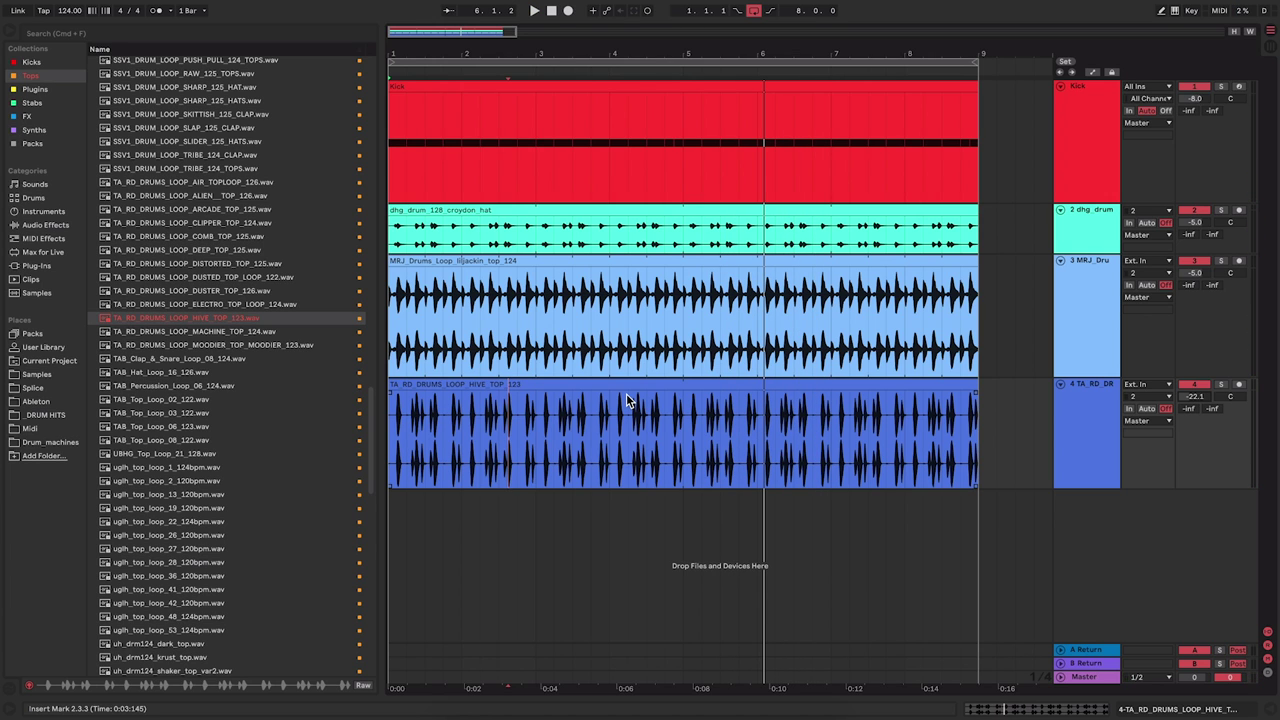